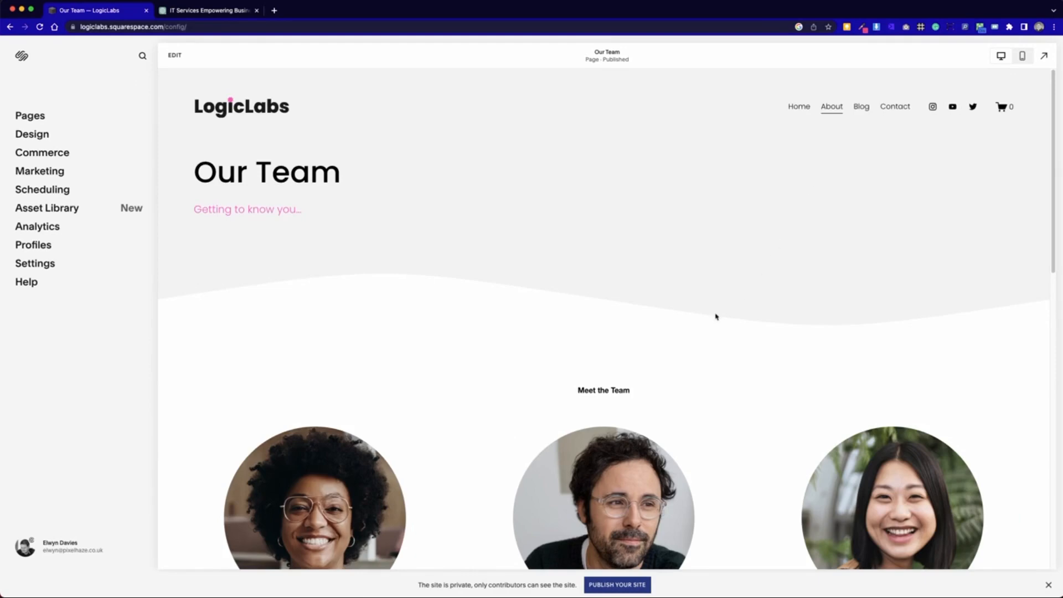
# Review the Our Team page and the British English company timeline, 1998 to 2022, in the ChatGPT response.
pyautogui.scroll(-10, 701, 355)
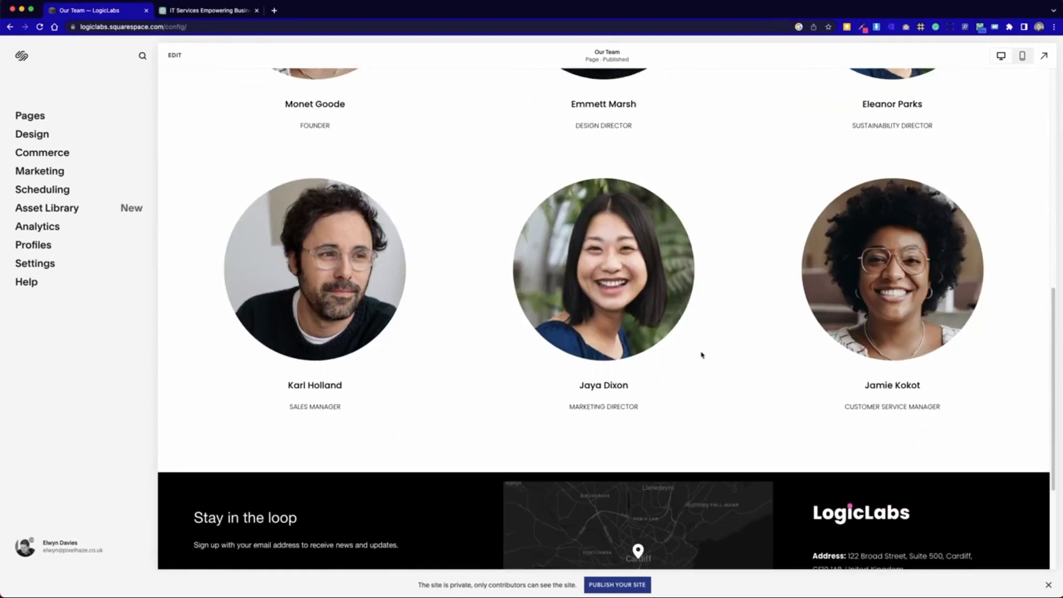
pyautogui.scroll(10, 701, 354)
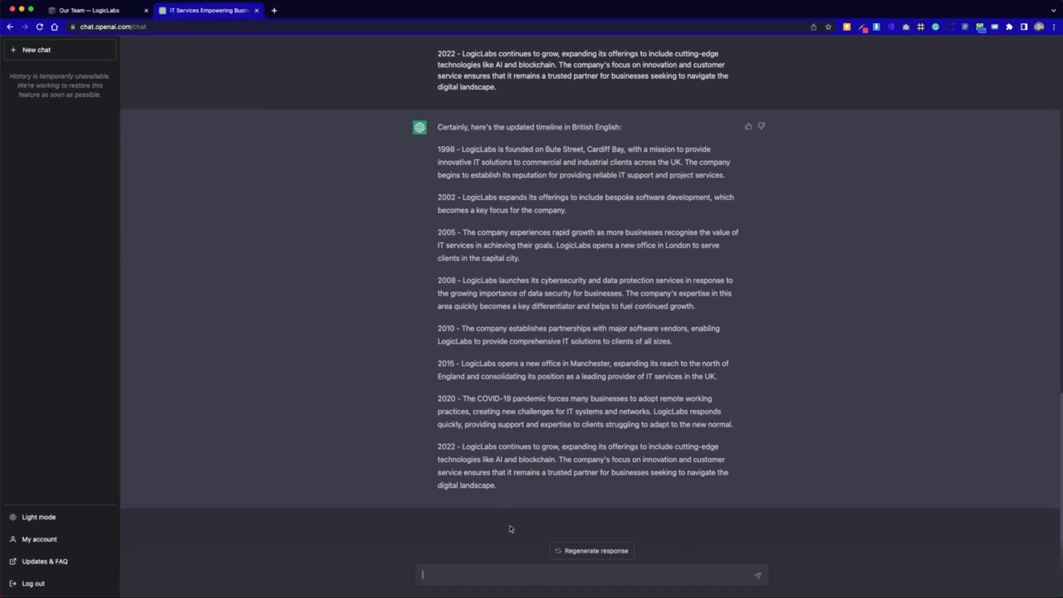
pyautogui.moveTo(525, 482); pyautogui.dragTo(439, 149)
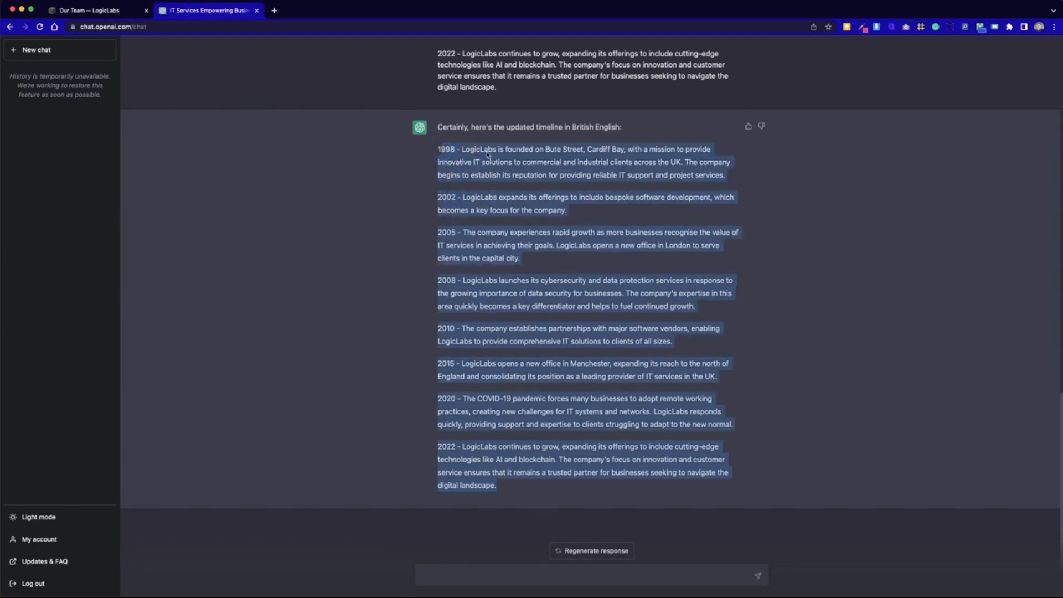
pyautogui.click(701, 489)
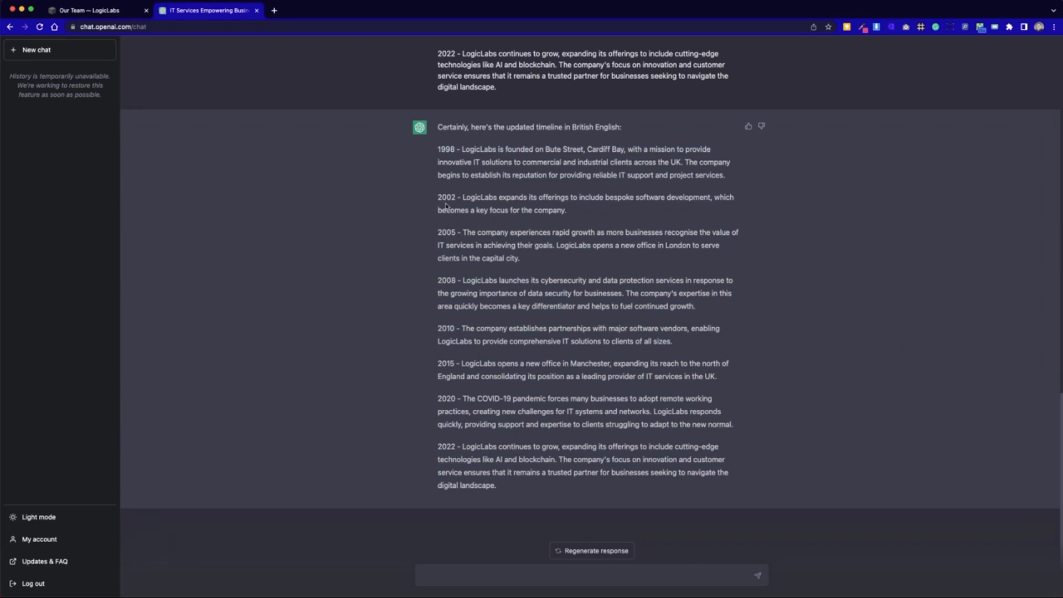
# Switch back to Squarespace and check the Our Team page's general settings and its content from header to footer.
pyautogui.click(135, 13)
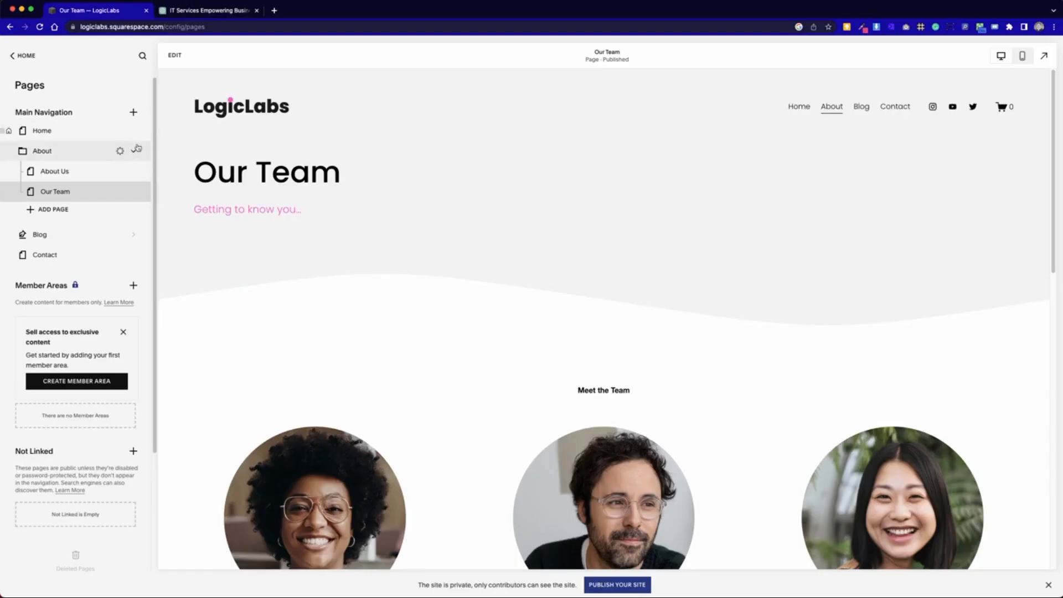
pyautogui.click(130, 191)
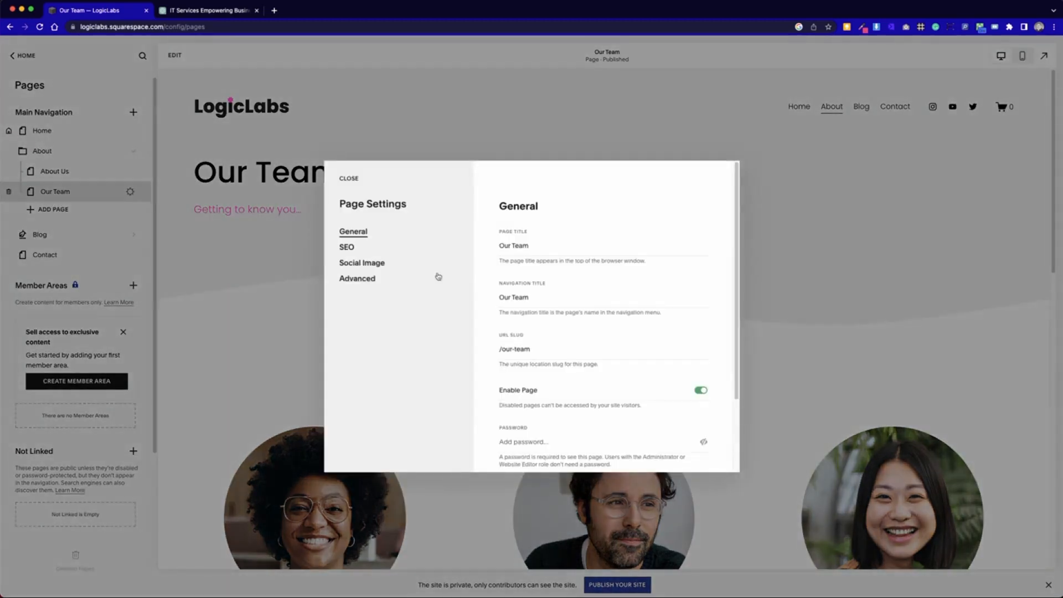
pyautogui.scroll(-3, 672, 351)
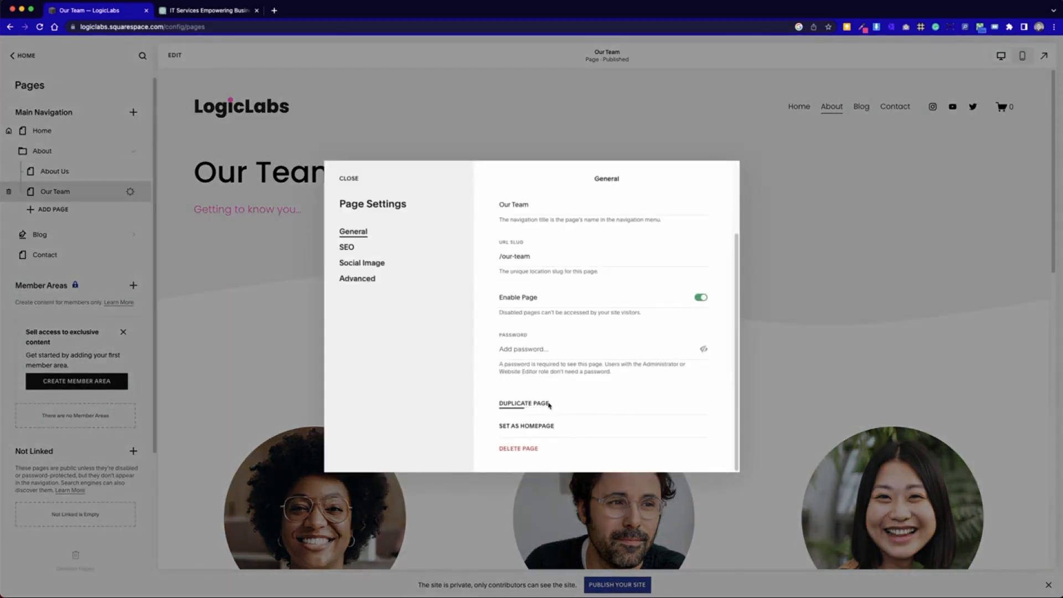
pyautogui.click(230, 308)
pyautogui.scroll(-1, 790, 518)
pyautogui.scroll(-3, 790, 518)
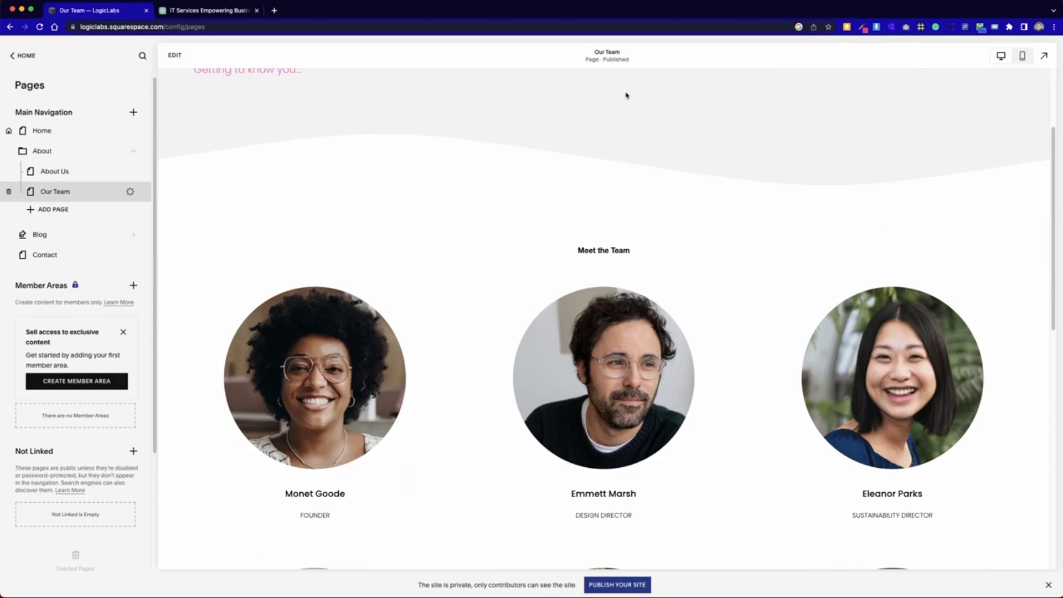
pyautogui.scroll(-10, 506, 413)
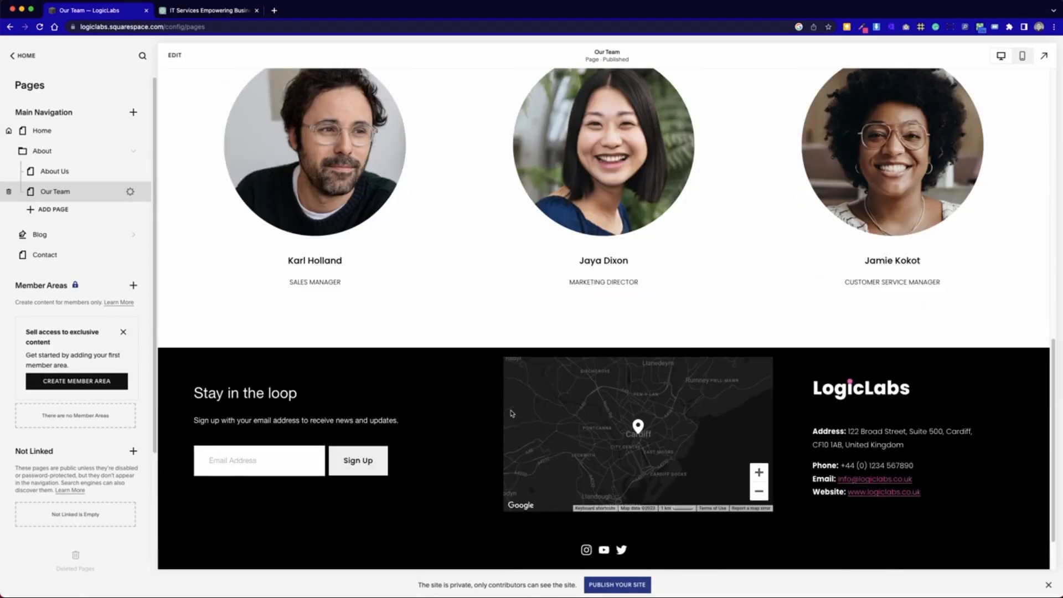
pyautogui.scroll(15, 510, 410)
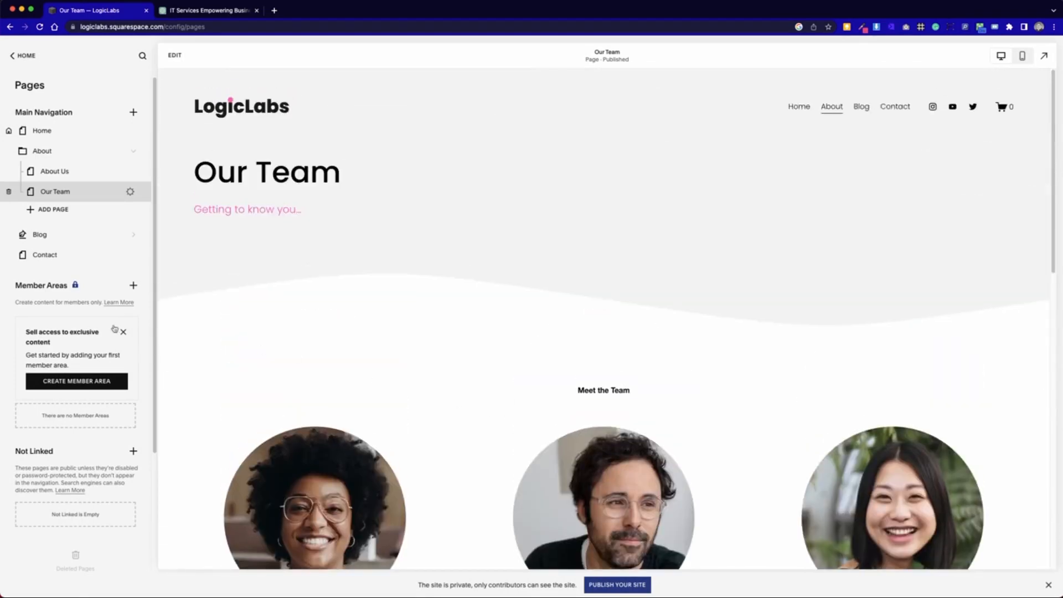
# Add a blank page named History to the About folder and place it between About Us and Our Team.
pyautogui.click(47, 210)
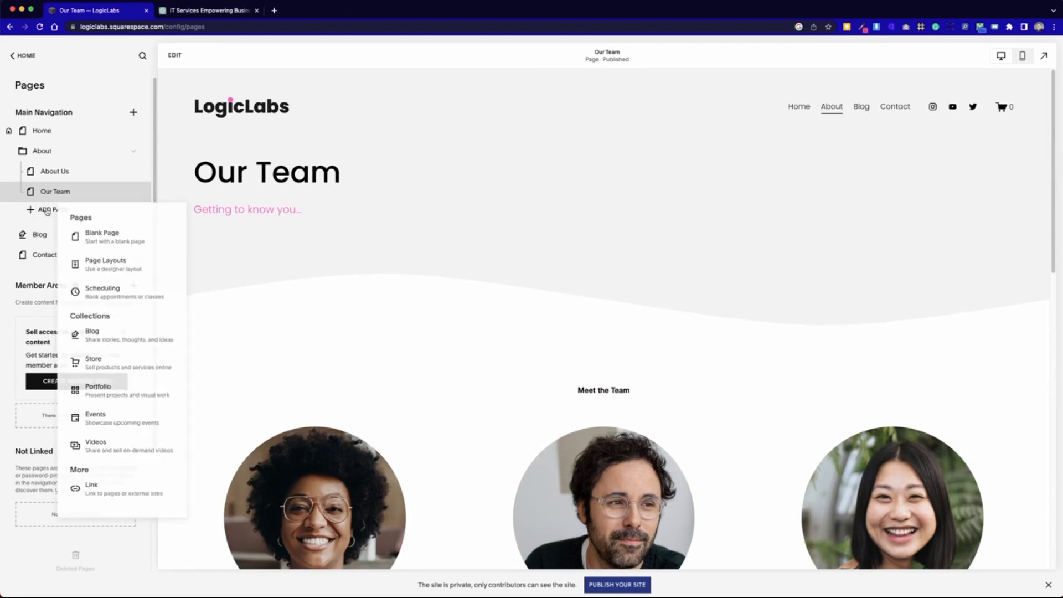
pyautogui.click(97, 237)
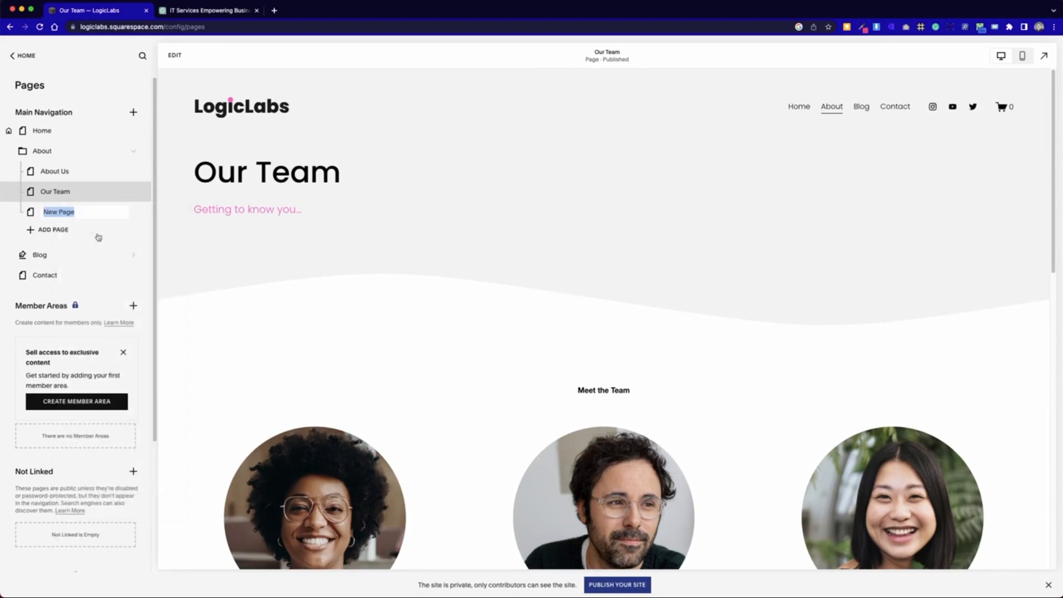
pyautogui.write('History')
pyautogui.press('Return')
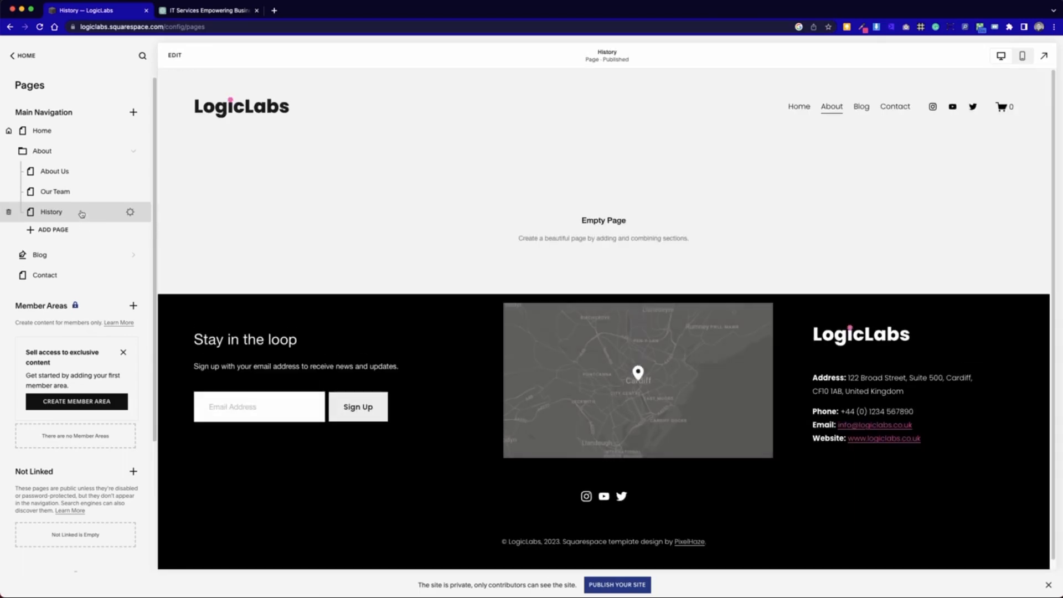
pyautogui.moveTo(82, 214); pyautogui.dragTo(84, 192)
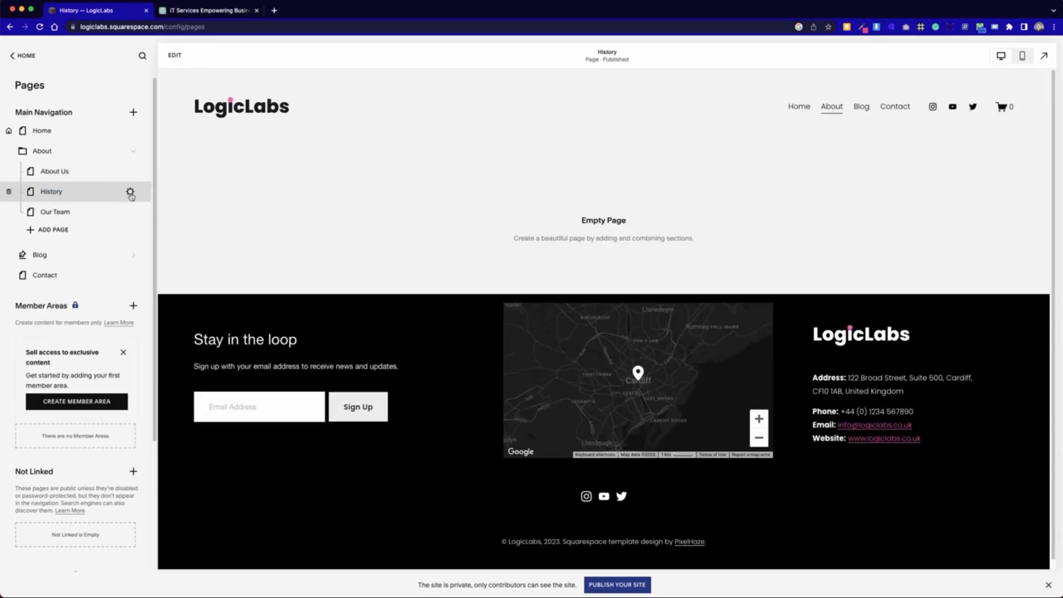
# Set the History page's title and navigation title to "Our History" and its URL slug to /our-history, and save the settings.
pyautogui.click(130, 191)
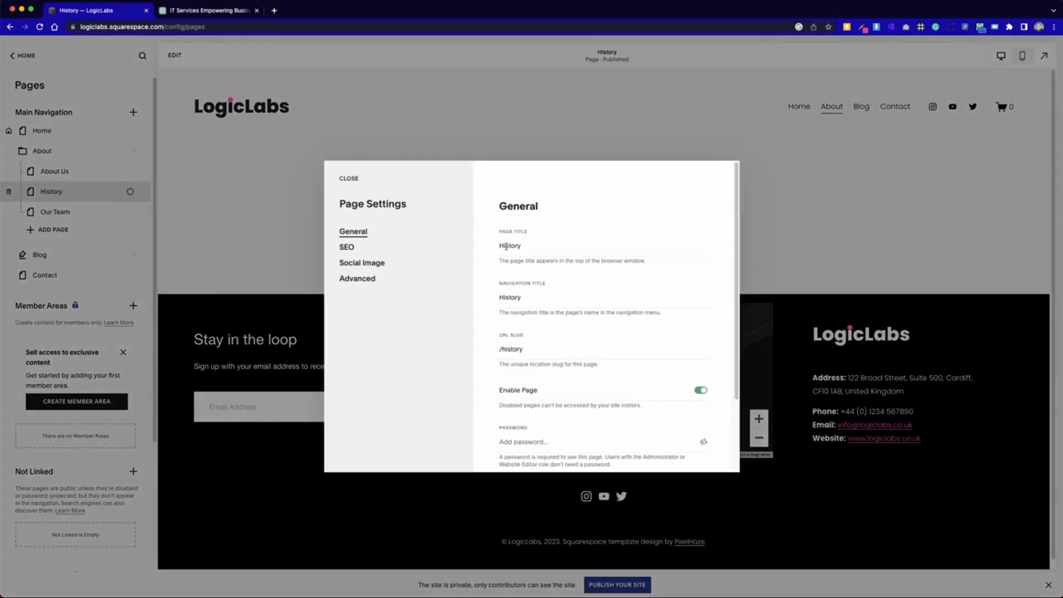
pyautogui.click(501, 245)
pyautogui.write('Our')
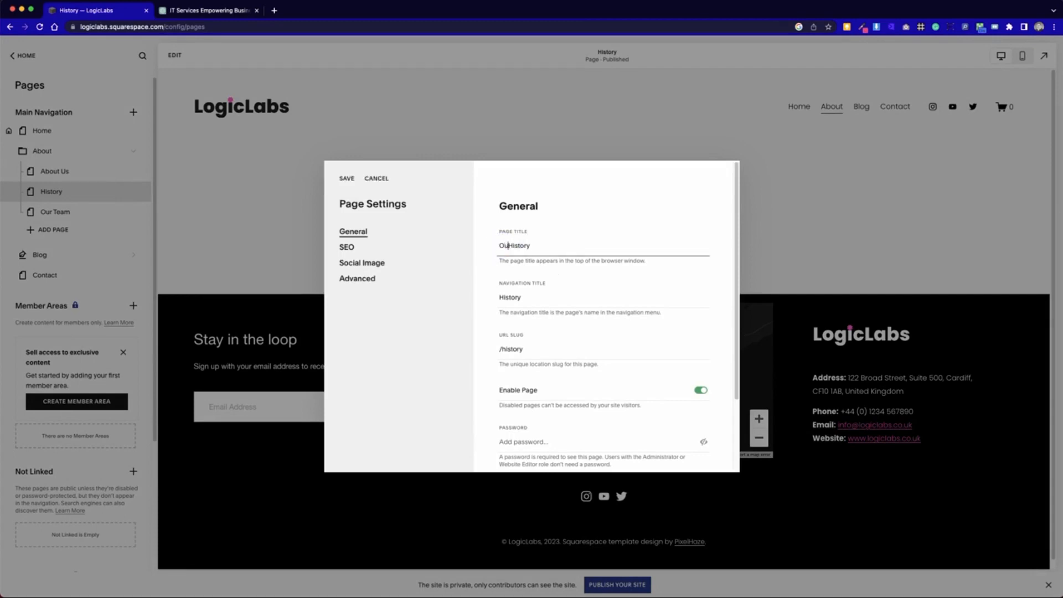
pyautogui.press('super+a')
pyautogui.press('super+c')
pyautogui.moveTo(550, 299); pyautogui.dragTo(435, 278)
pyautogui.press('super+v')
pyautogui.doubleClick(522, 352)
pyautogui.write('our-history')
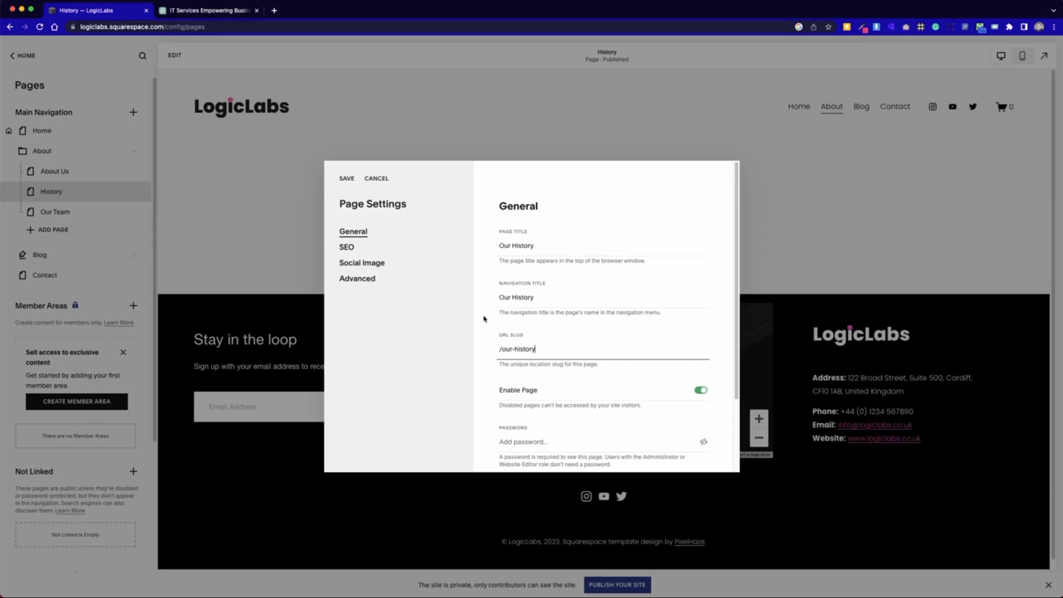
pyautogui.moveTo(515, 352); pyautogui.dragTo(502, 349)
pyautogui.click(346, 178)
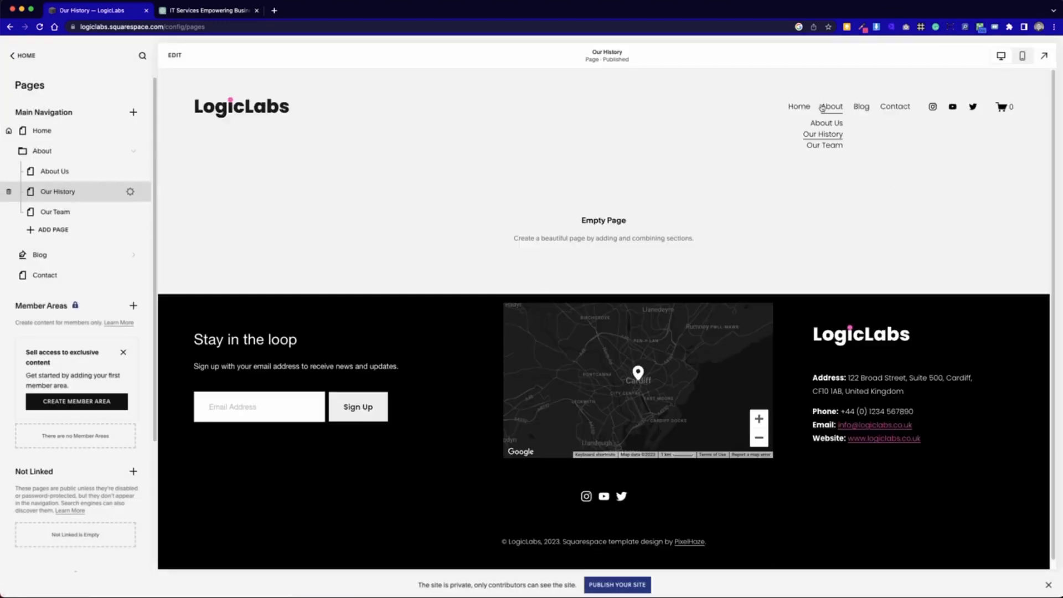
pyautogui.moveTo(832, 111)
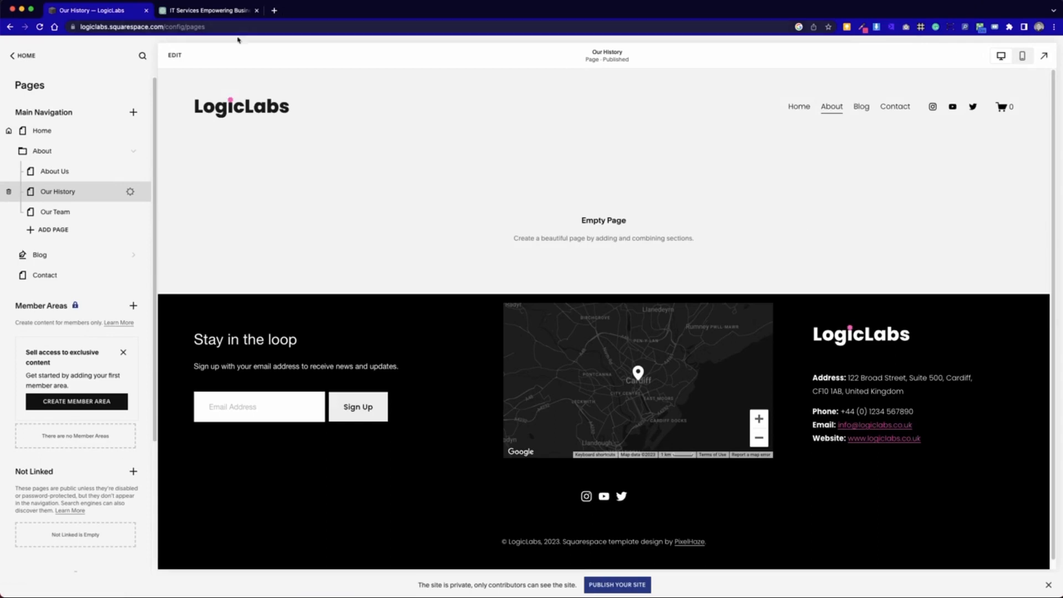
# Open the Our History page for editing and add the saved About Us title section.
pyautogui.click(181, 56)
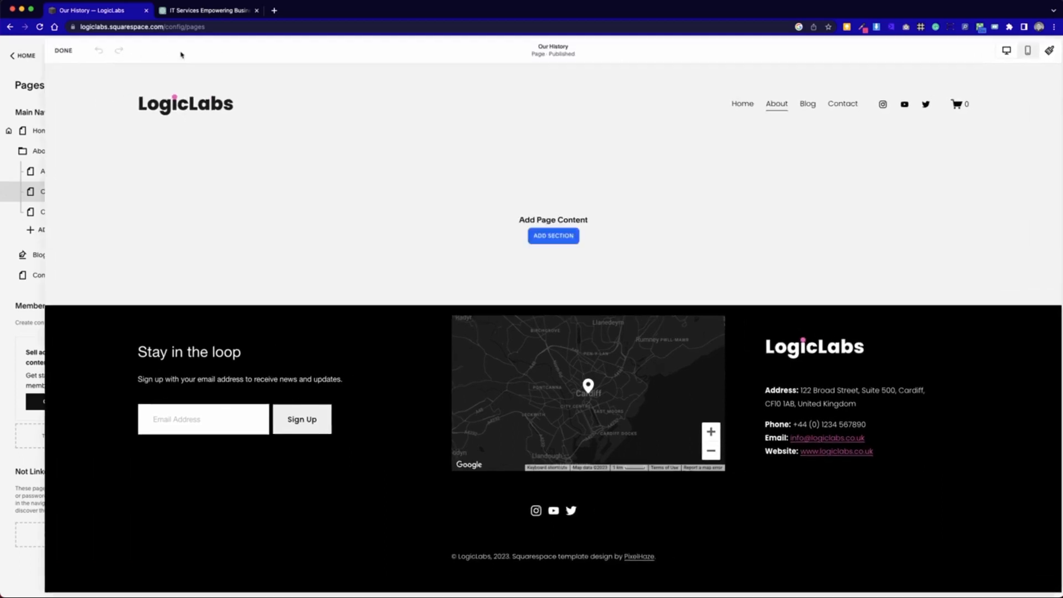
pyautogui.click(553, 242)
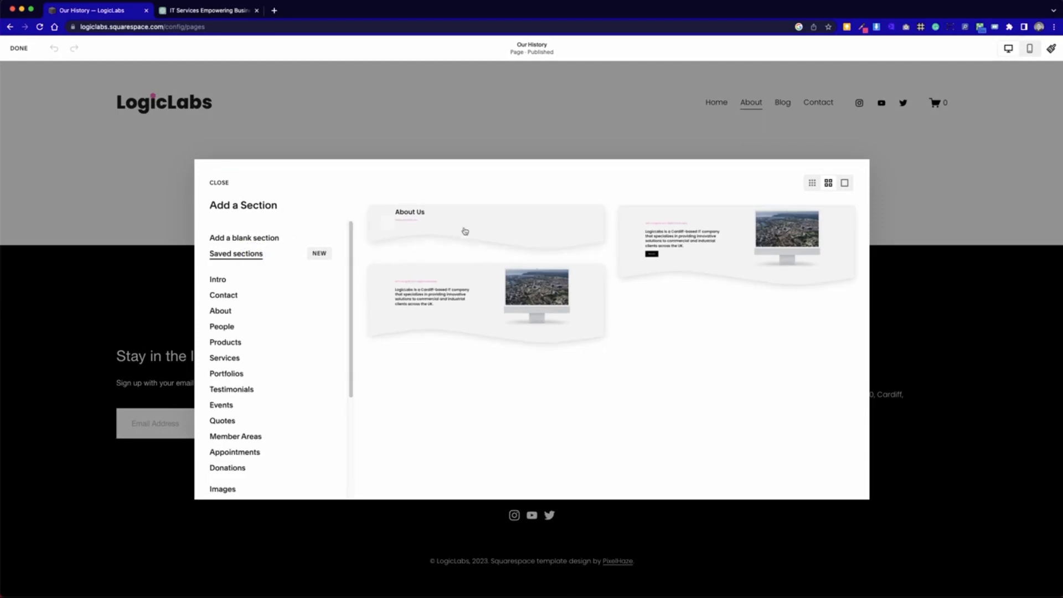
pyautogui.click(468, 227)
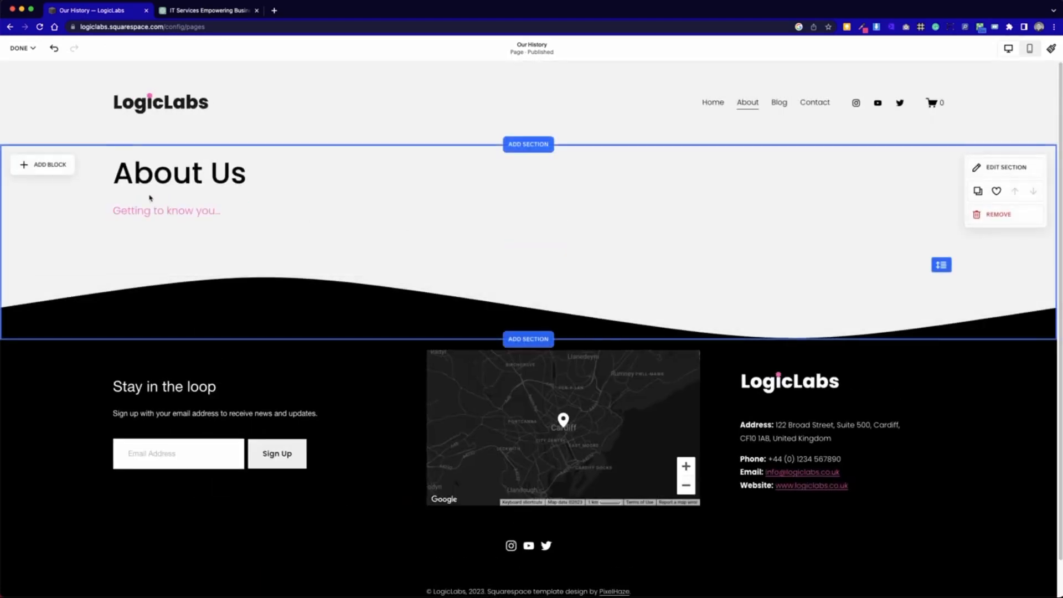
# Replace the section's About Us heading with "Our History".
pyautogui.doubleClick(216, 176)
pyautogui.click(119, 176)
pyautogui.moveTo(119, 176); pyautogui.dragTo(246, 176)
pyautogui.write('Our History')
pyautogui.click(147, 130)
pyautogui.click(139, 154)
# Replace the subtitle under the heading with "The long, winding road." and format it as Paragraph 1.
pyautogui.doubleClick(207, 211)
pyautogui.tripleClick(207, 210)
pyautogui.write('The long, winding road.')
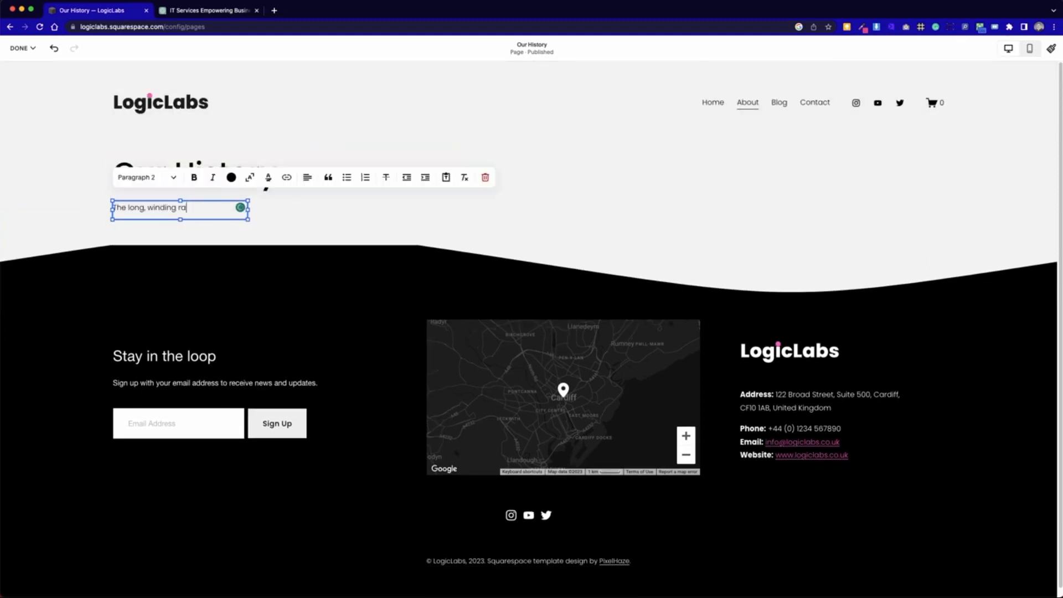
pyautogui.click(155, 177)
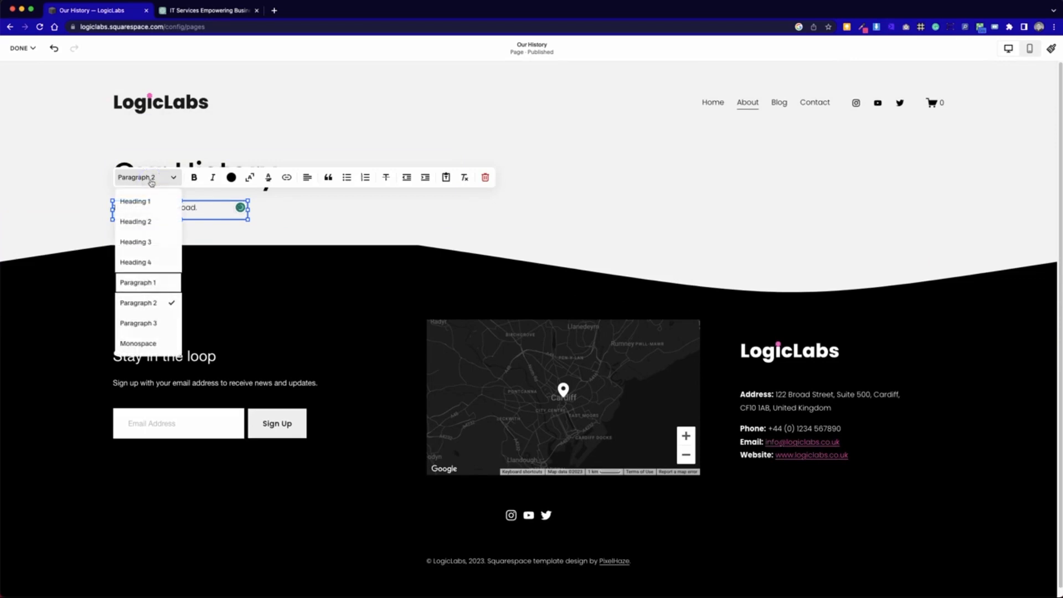
pyautogui.click(145, 282)
# Colour the whole subtitle text with the pink from the site palette.
pyautogui.click(157, 211)
pyautogui.tripleClick(153, 212)
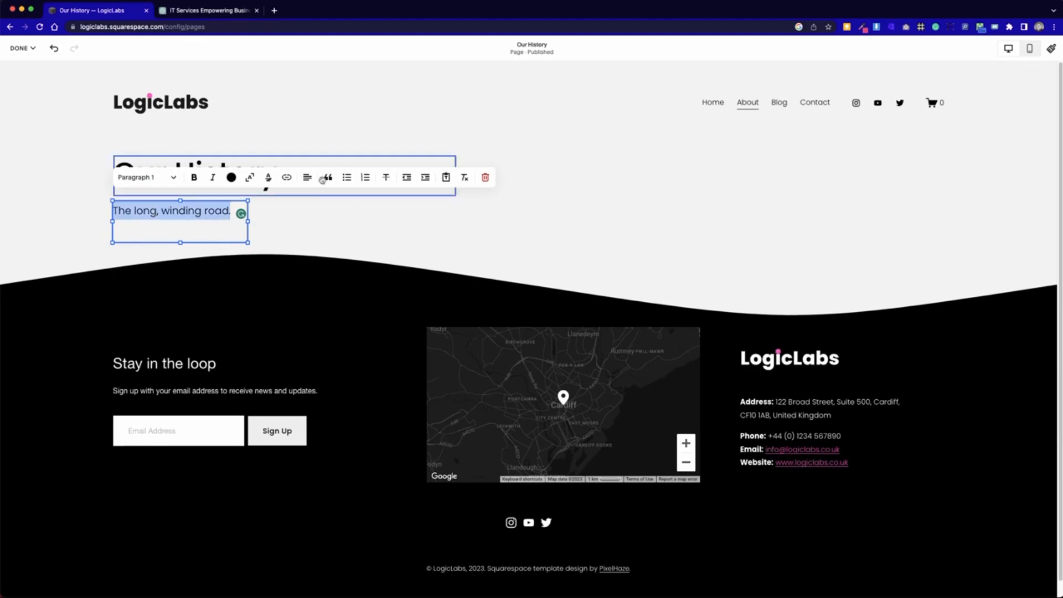
pyautogui.click(231, 177)
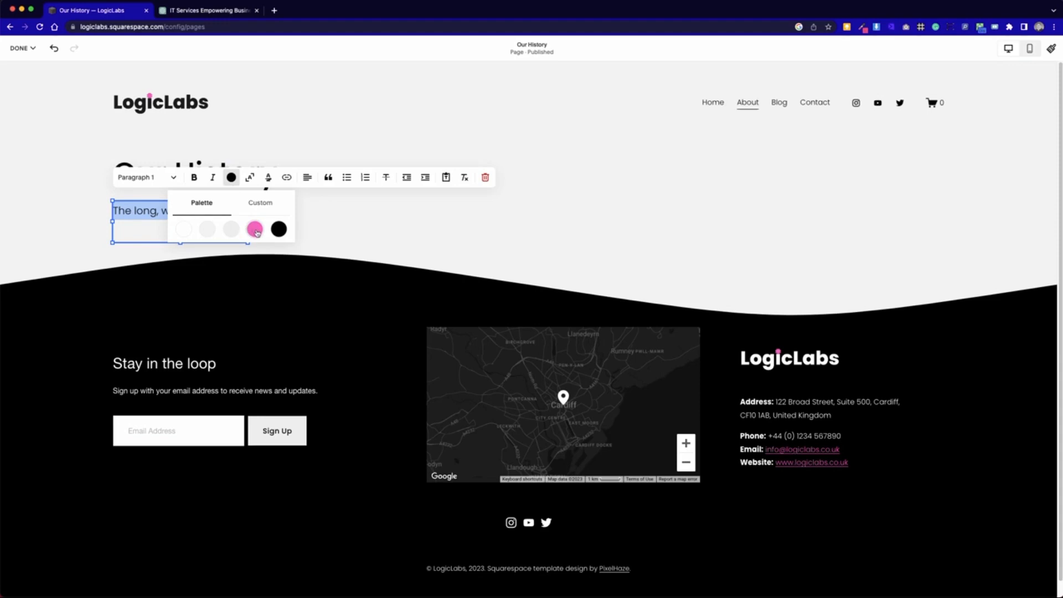
pyautogui.click(256, 231)
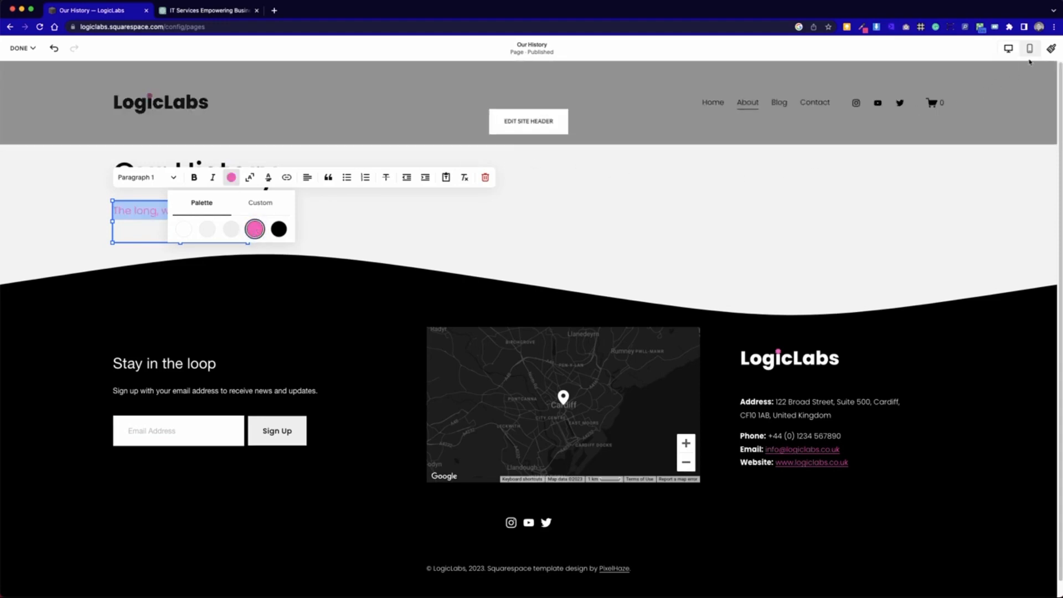
pyautogui.click(670, 260)
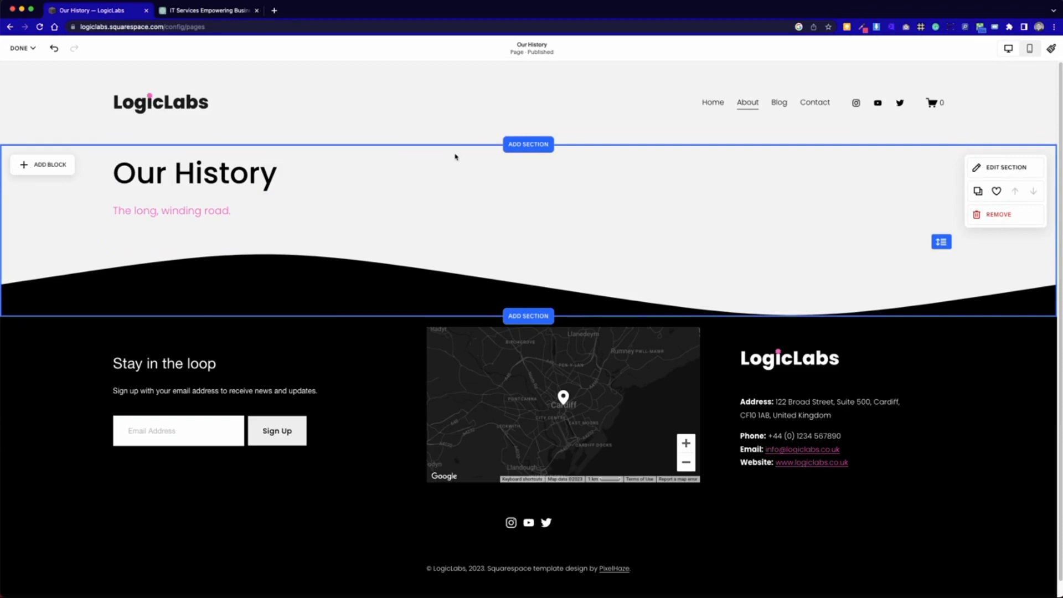
# Add the Services section layout with six titled text blocks in two rows below the Our History title section.
pyautogui.click(528, 315)
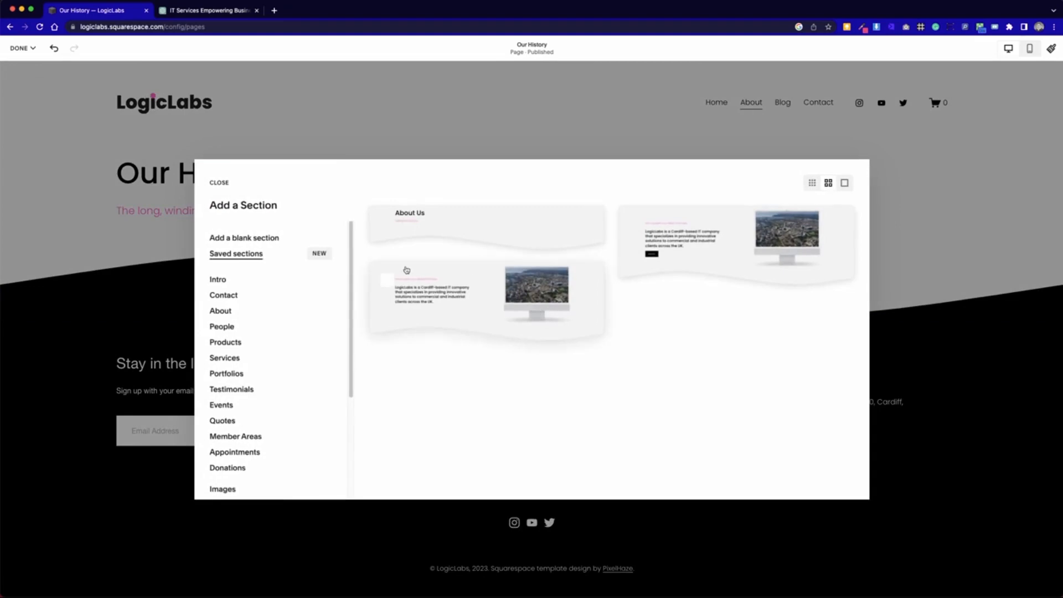
pyautogui.scroll(-3, 268, 385)
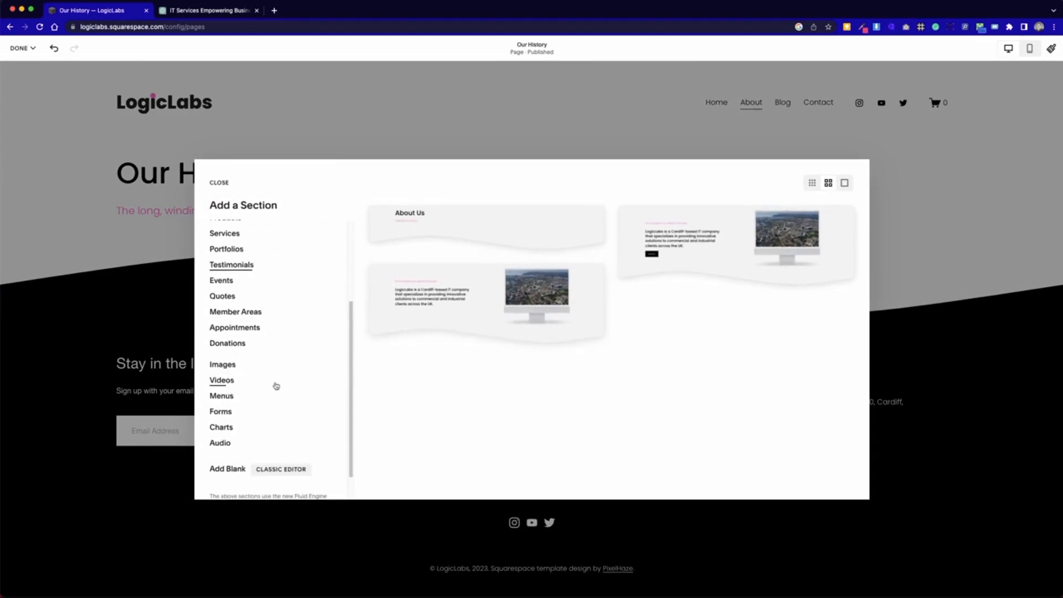
pyautogui.scroll(-2, 275, 386)
pyautogui.scroll(5, 276, 385)
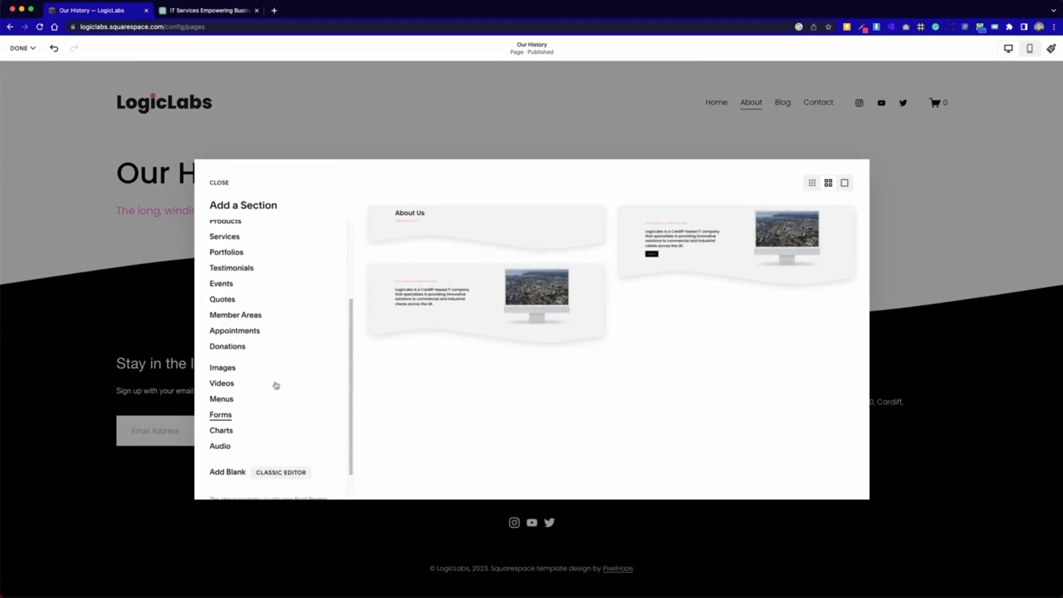
pyautogui.click(224, 358)
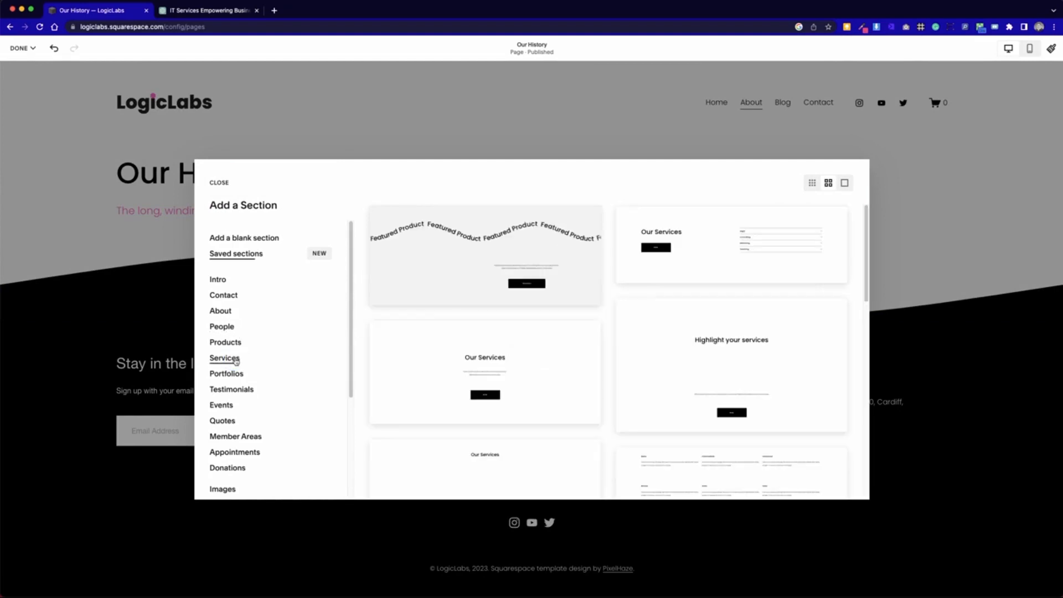
pyautogui.scroll(-3, 607, 370)
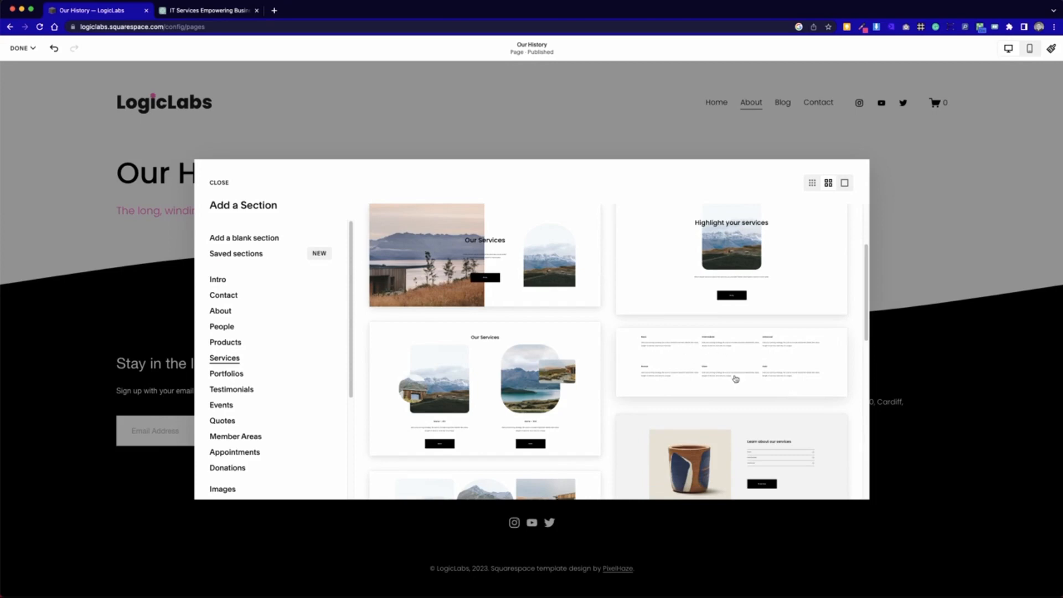
pyautogui.scroll(-10, 815, 383)
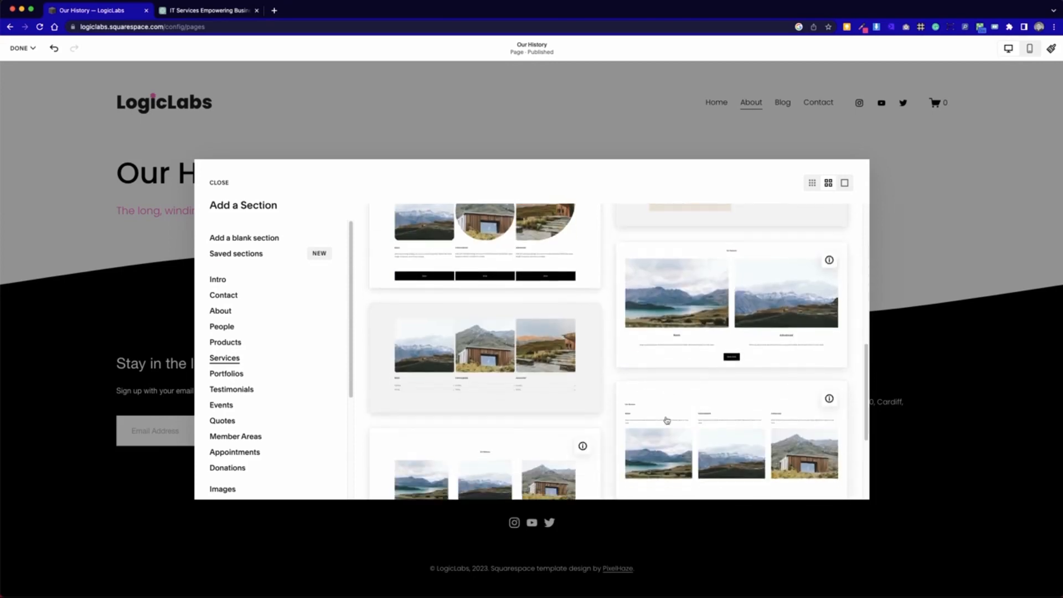
pyautogui.scroll(-2, 667, 421)
pyautogui.scroll(5, 667, 420)
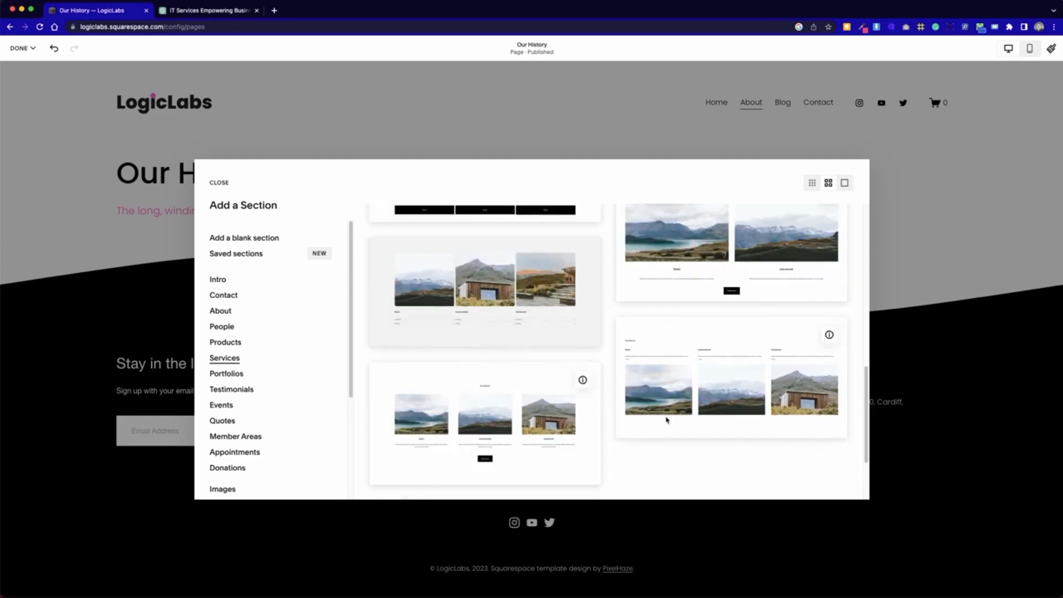
pyautogui.scroll(7, 666, 419)
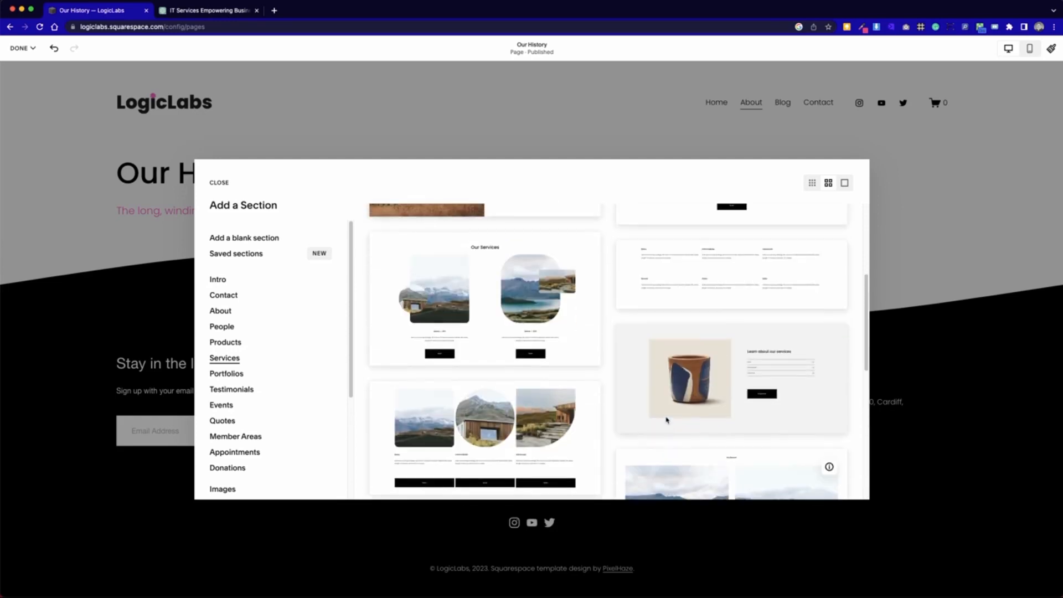
pyautogui.scroll(-1, 666, 420)
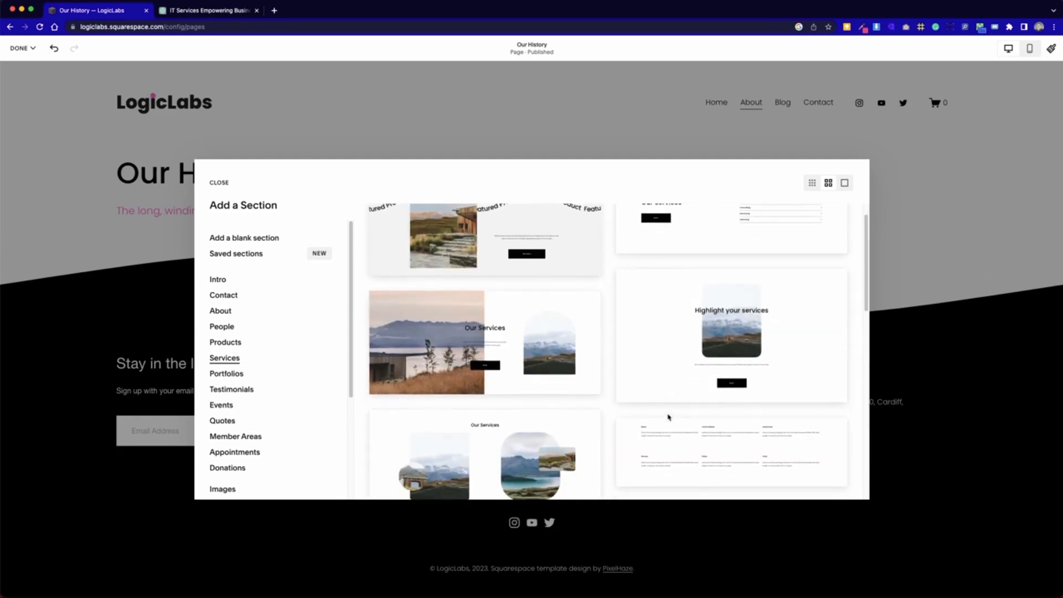
pyautogui.click(666, 418)
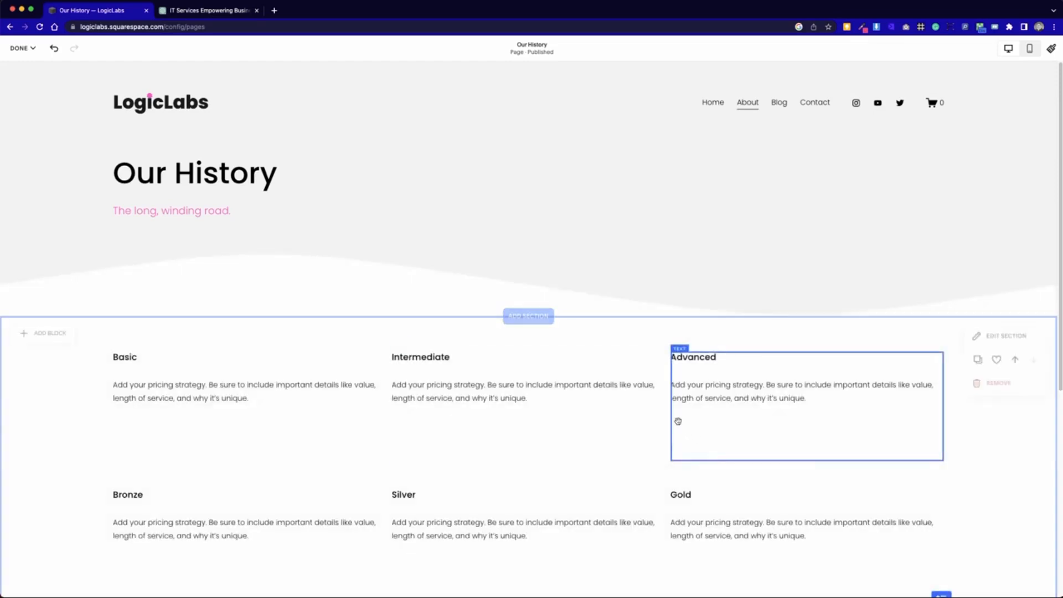
pyautogui.scroll(-2, 134, 291)
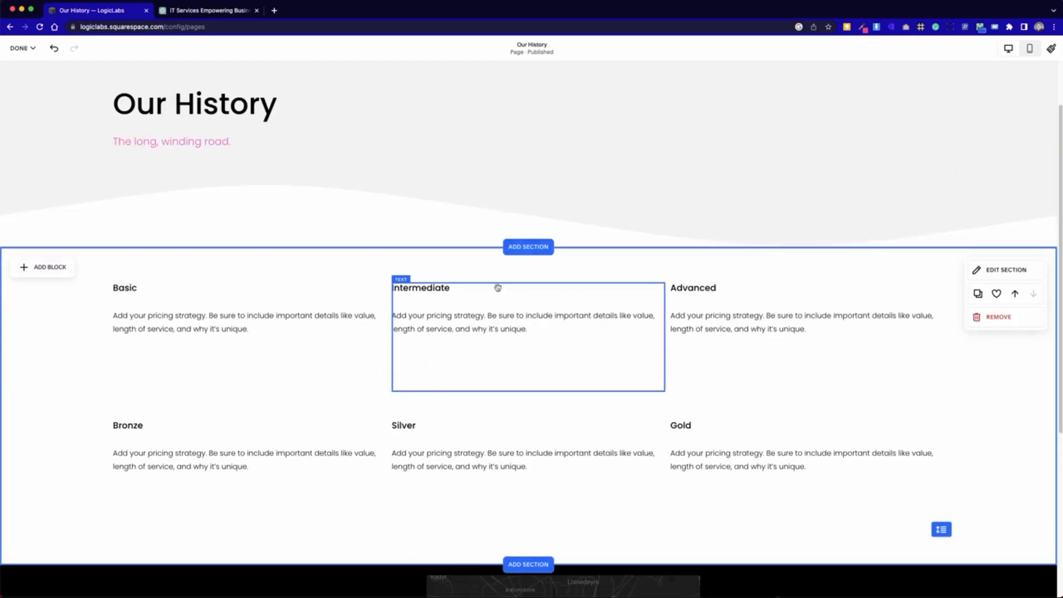
# Switch to ChatGPT and copy the updated British English timeline entries from 1998 through 2022.
pyautogui.click(238, 11)
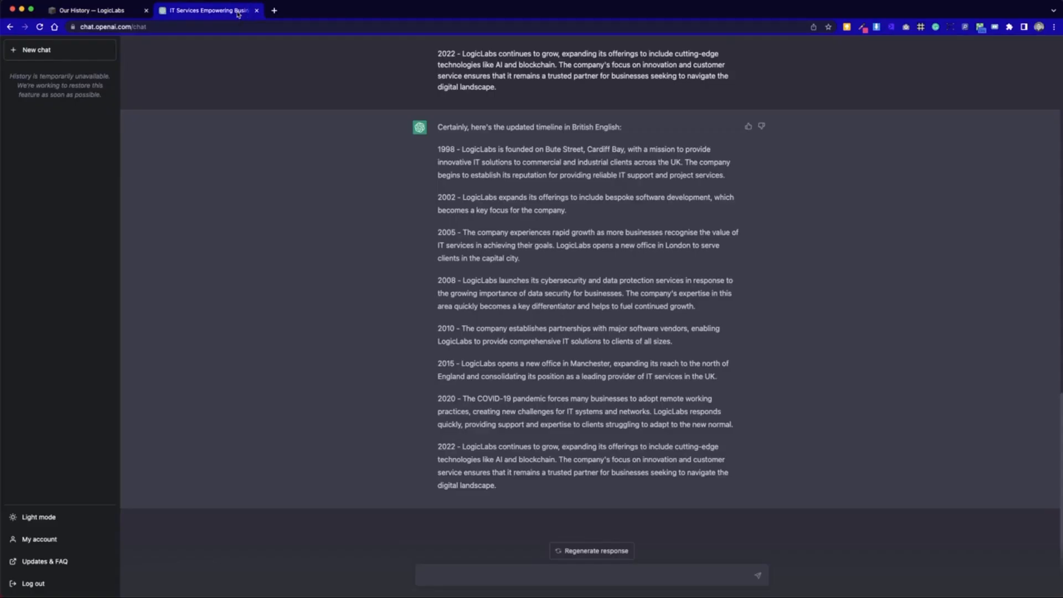
pyautogui.click(443, 157)
pyautogui.moveTo(504, 497); pyautogui.dragTo(435, 158)
pyautogui.press('super+c')
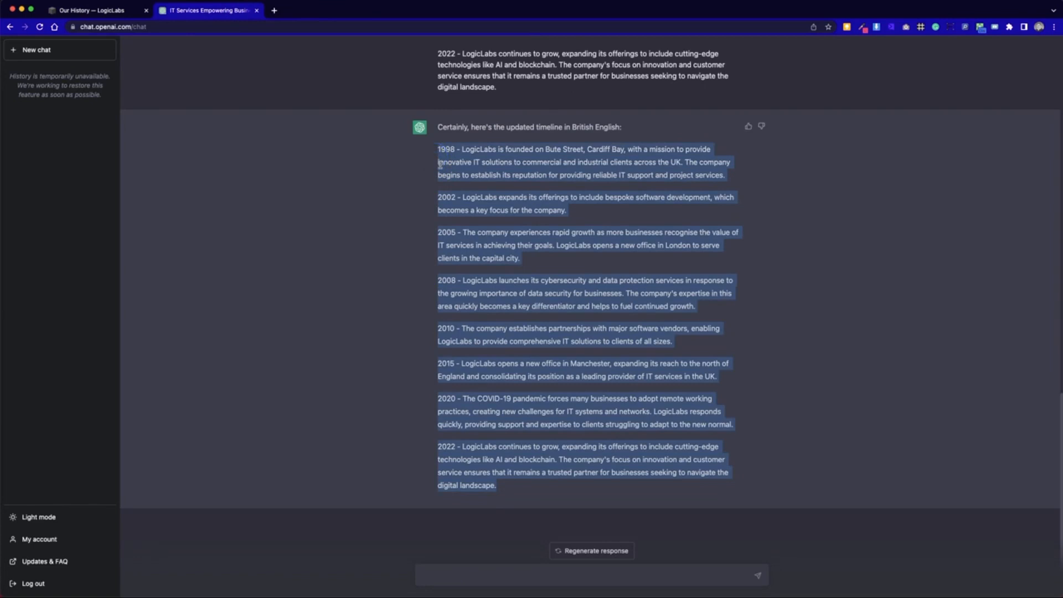
# Return to the Squarespace editor and add a blank section with a text block below the six-block section.
pyautogui.click(118, 10)
pyautogui.scroll(-2, 438, 491)
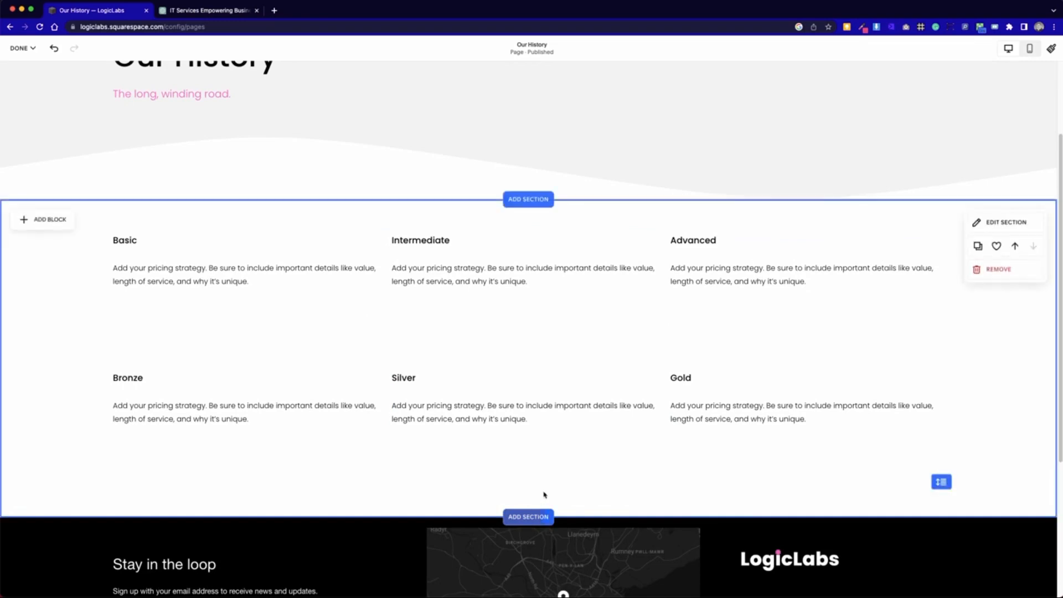
pyautogui.click(548, 517)
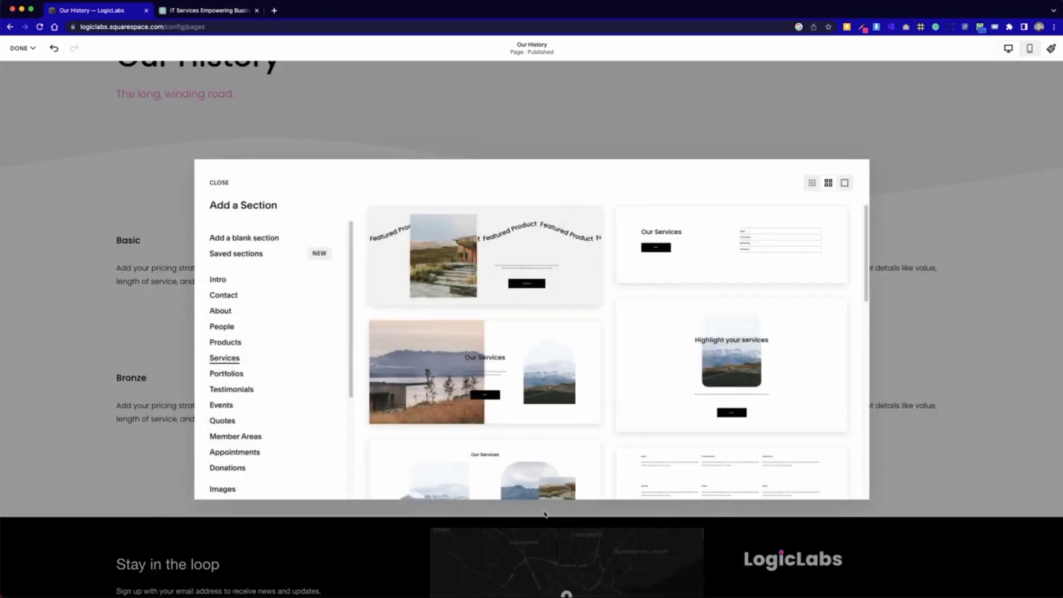
pyautogui.click(241, 238)
pyautogui.click(57, 132)
pyautogui.click(50, 183)
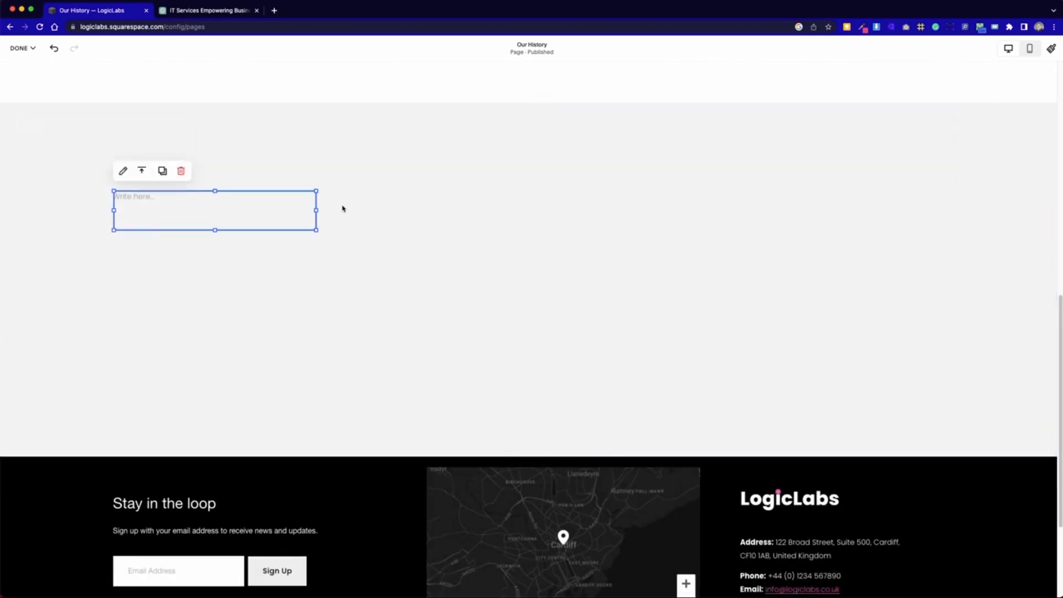
# Widen the new text block to the full content width and paste the copied timeline into it.
pyautogui.moveTo(317, 209); pyautogui.dragTo(996, 216)
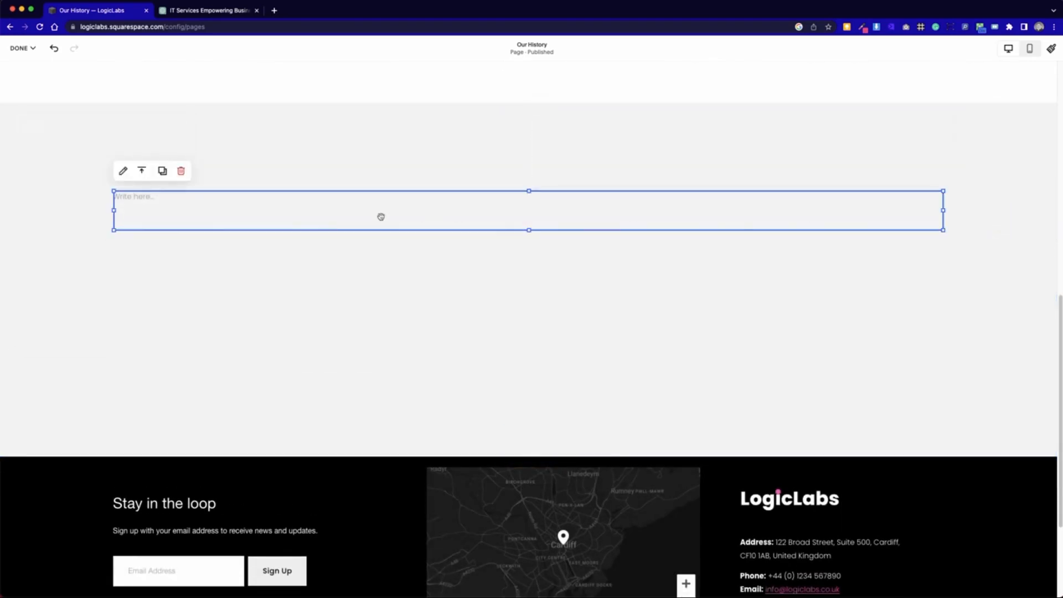
pyautogui.click(356, 203)
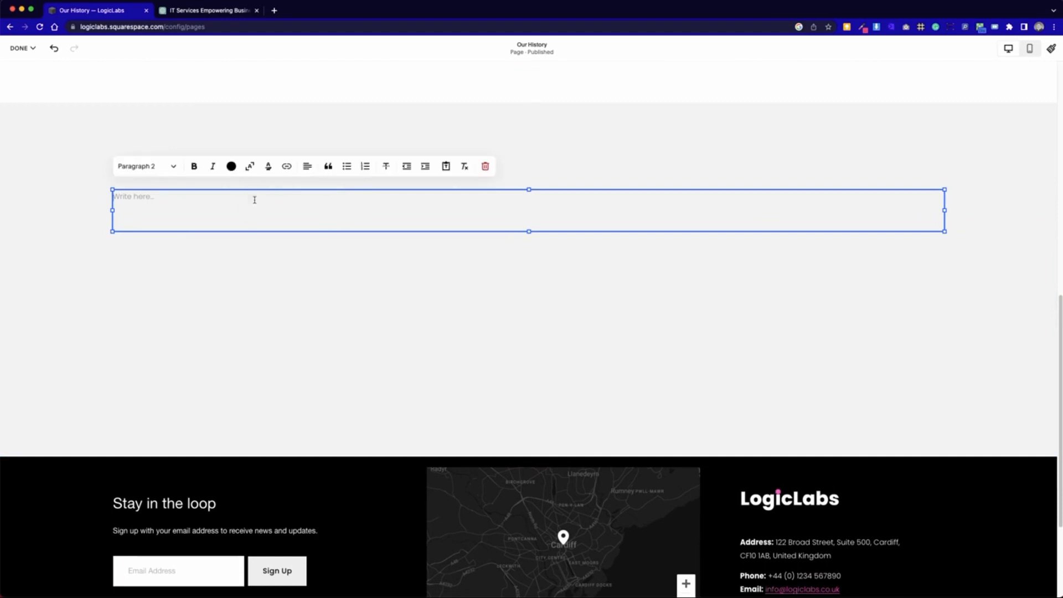
pyautogui.press('super+v')
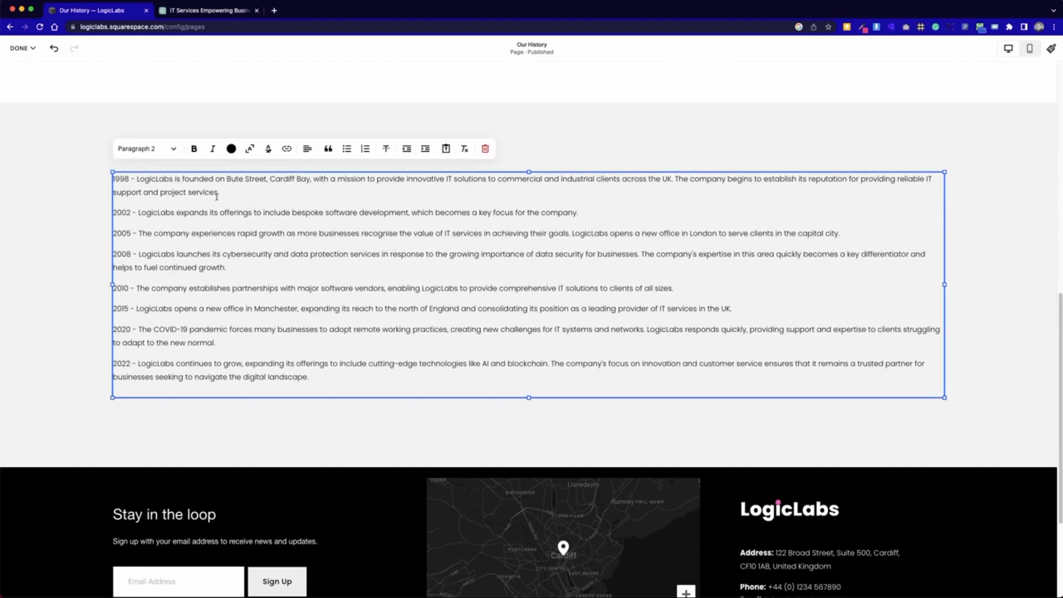
# Replace all text in the Basic block with the 1998 entry's description of LogicLabs being founded on Bute Street.
pyautogui.scroll(5, 232, 221)
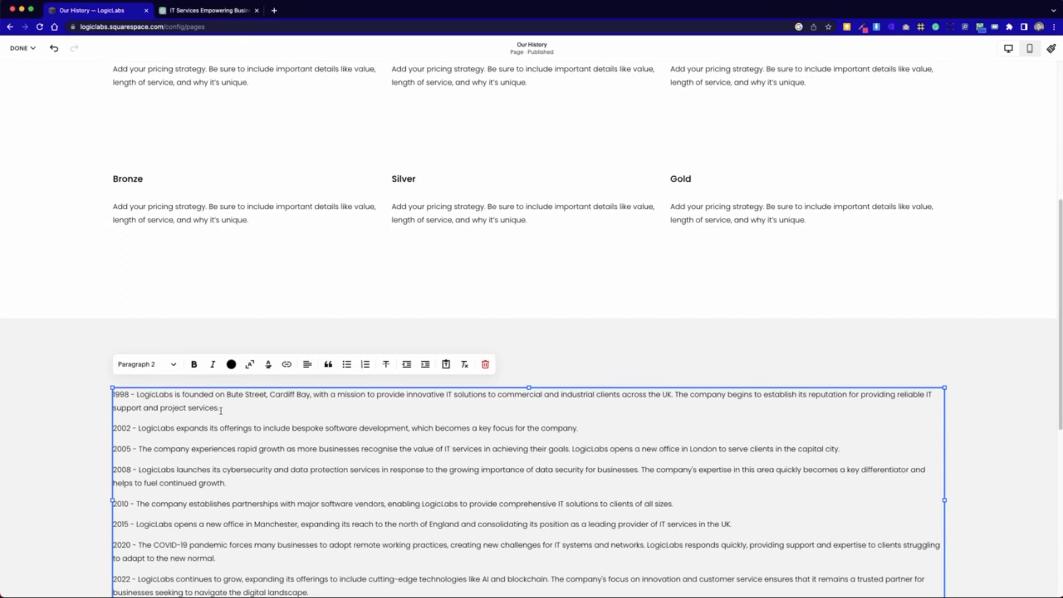
pyautogui.scroll(5, 173, 236)
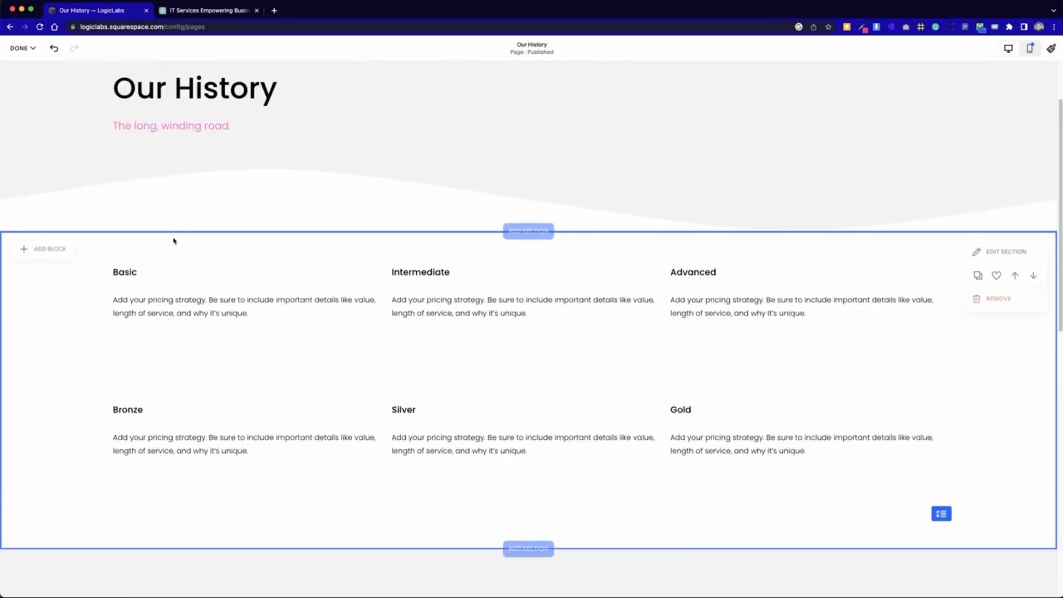
pyautogui.click(210, 322)
pyautogui.click(254, 313)
pyautogui.moveTo(257, 312); pyautogui.dragTo(219, 313)
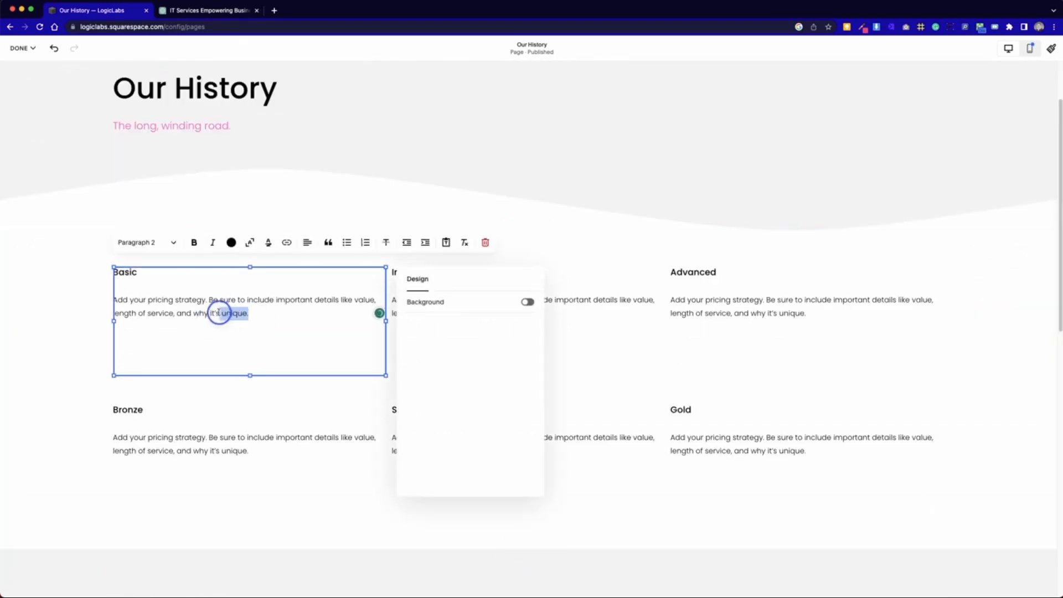
pyautogui.click(205, 313)
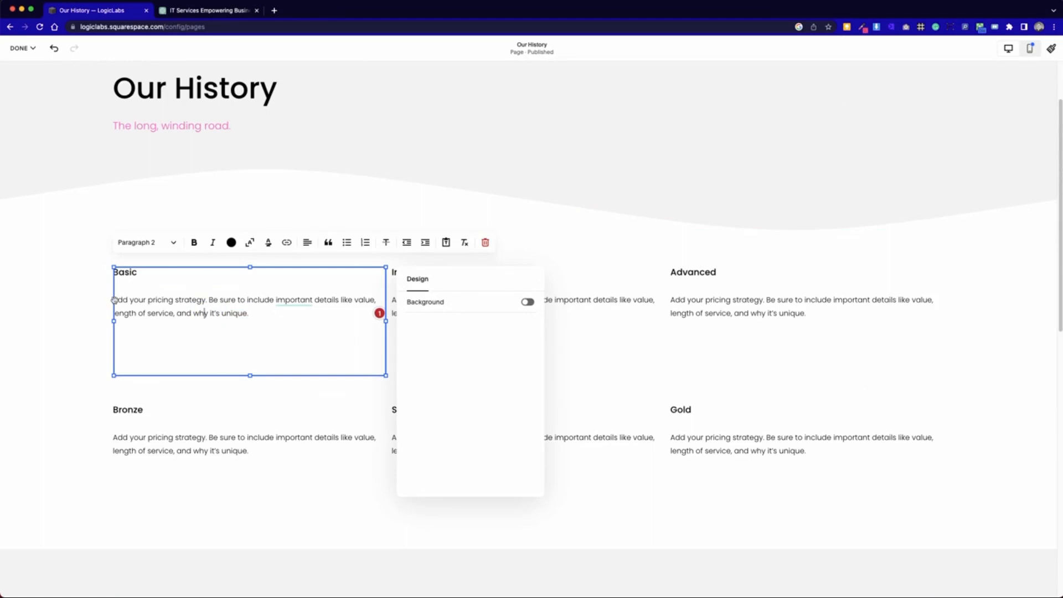
pyautogui.press('super+a')
pyautogui.write('LogicLabs is founded on Bute Street, Cardiff Bay, with a mission to provide innovative IT solutions to commercial and industrial clients across the UK. The company begins to establish its reputation for providing reliable IT support and project services.')
pyautogui.press('Delete')
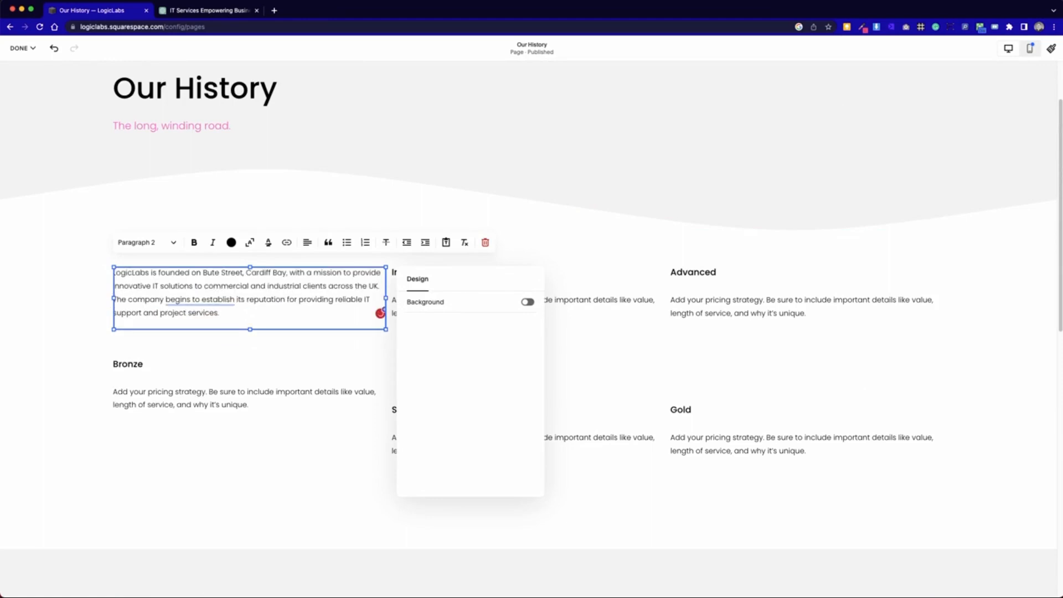
# Add "1998" on its own line above the founding description and format it as Heading 3.
pyautogui.press('Return')
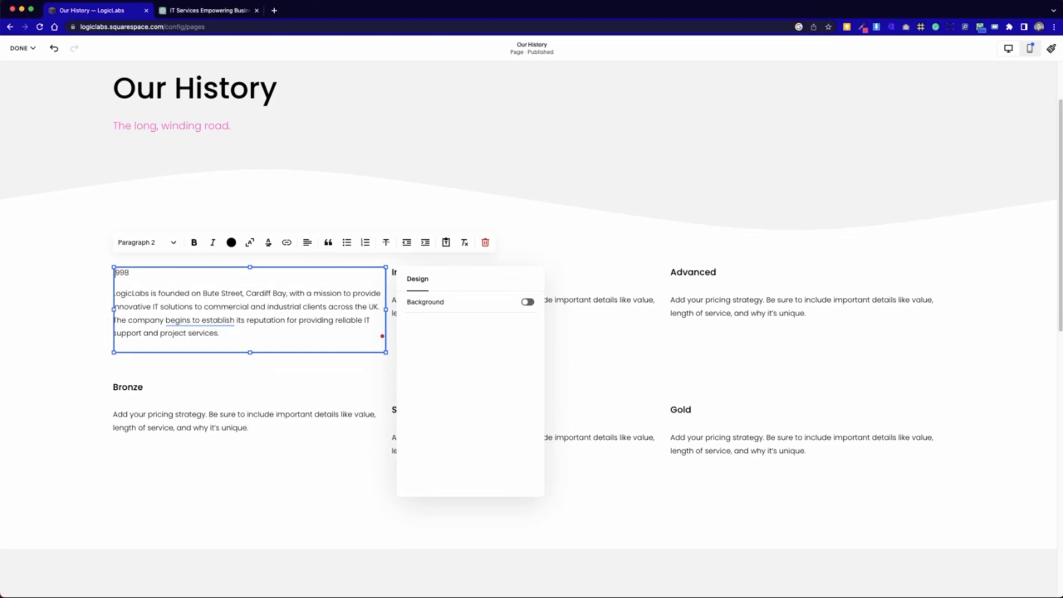
pyautogui.write('1')
pyautogui.hotkey('shift', 'Left')
pyautogui.hotkey('shift', 'Left')
pyautogui.hotkey('shift', 'Left')
pyautogui.hotkey('shift', 'Left')
pyautogui.click(173, 242)
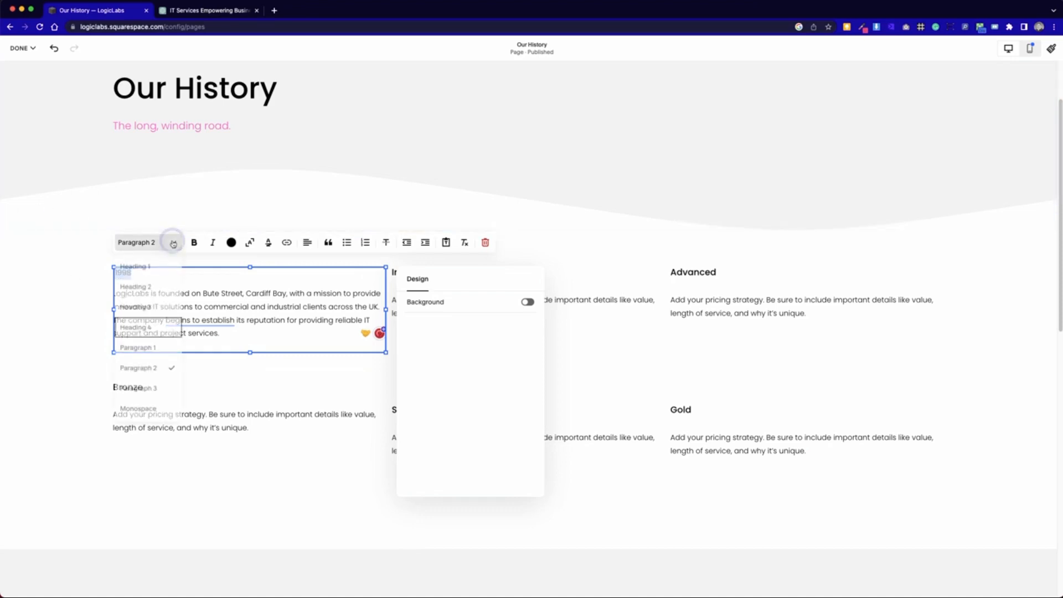
pyautogui.click(166, 307)
pyautogui.press('Escape')
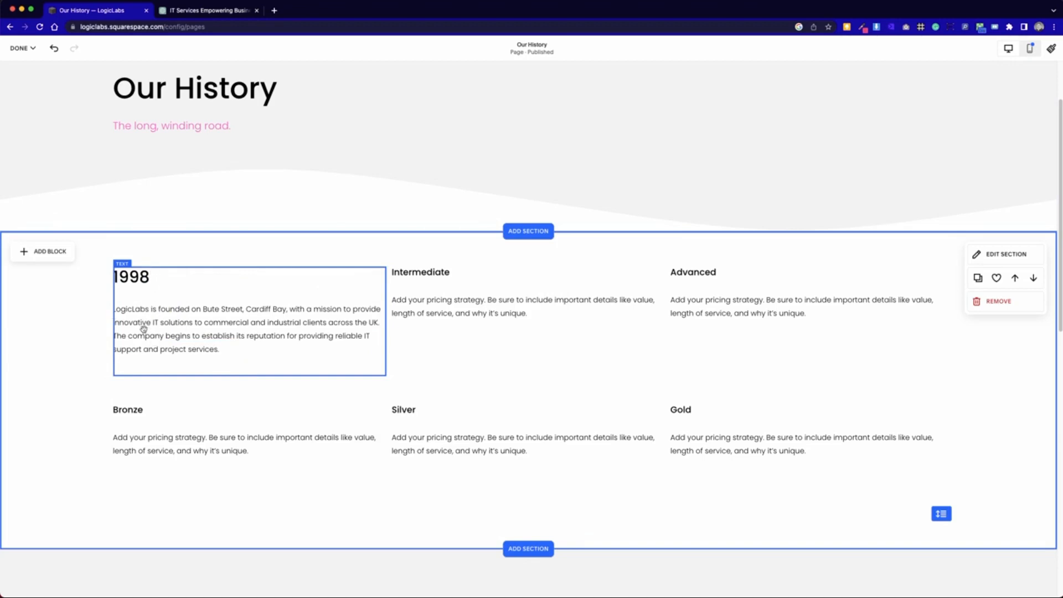
# Copy the 2002 description from the timeline text and use it to replace the Intermediate block's placeholder paragraph.
pyautogui.scroll(-10, 409, 339)
pyautogui.click(336, 311)
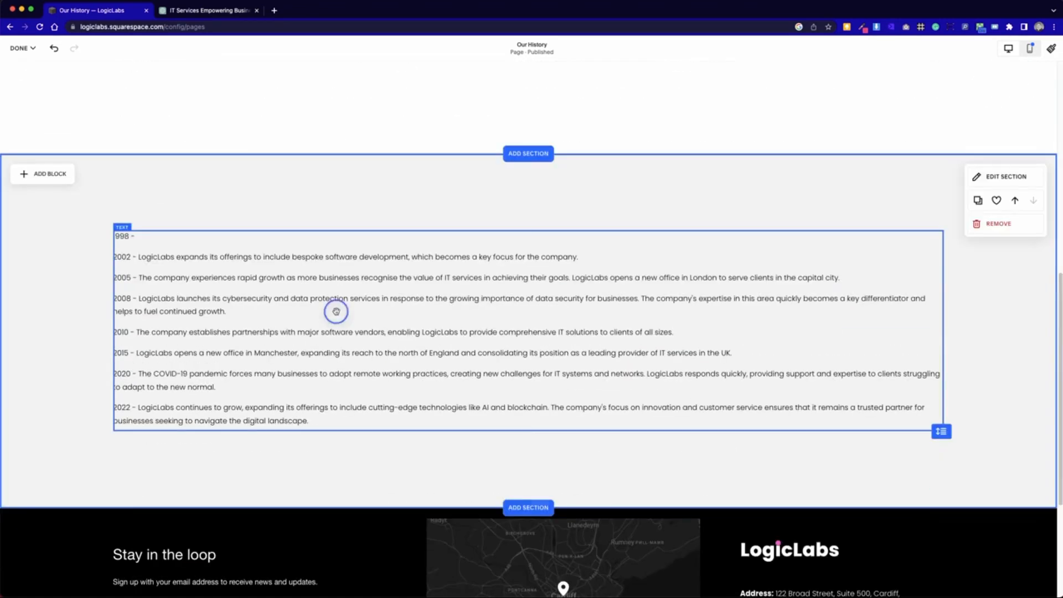
pyautogui.moveTo(579, 256); pyautogui.dragTo(139, 257)
pyautogui.press('super+c')
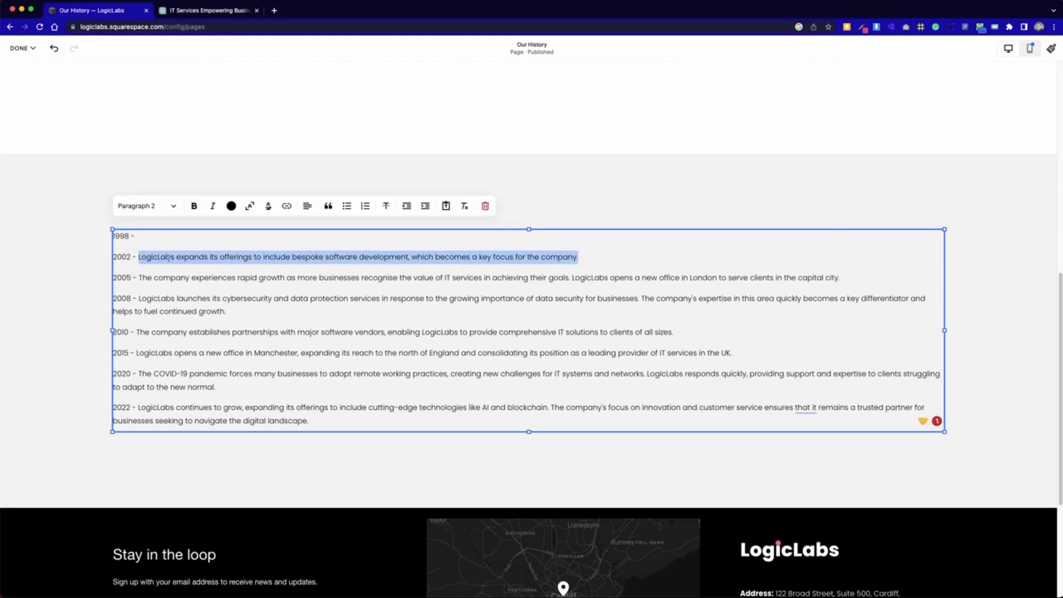
pyautogui.scroll(6, 168, 258)
pyautogui.click(439, 256)
pyautogui.doubleClick(439, 254)
pyautogui.moveTo(526, 268); pyautogui.dragTo(393, 254)
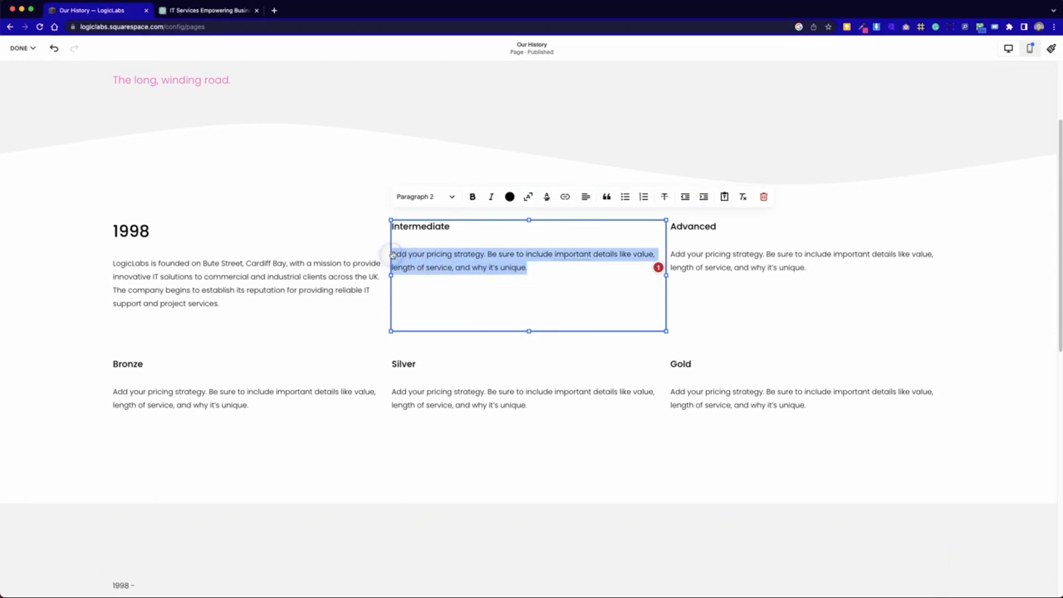
pyautogui.press('super+v')
# Copy the 2010 entry's description from the timeline text and use it to replace the Advanced block's placeholder paragraph.
pyautogui.scroll(-5, 421, 283)
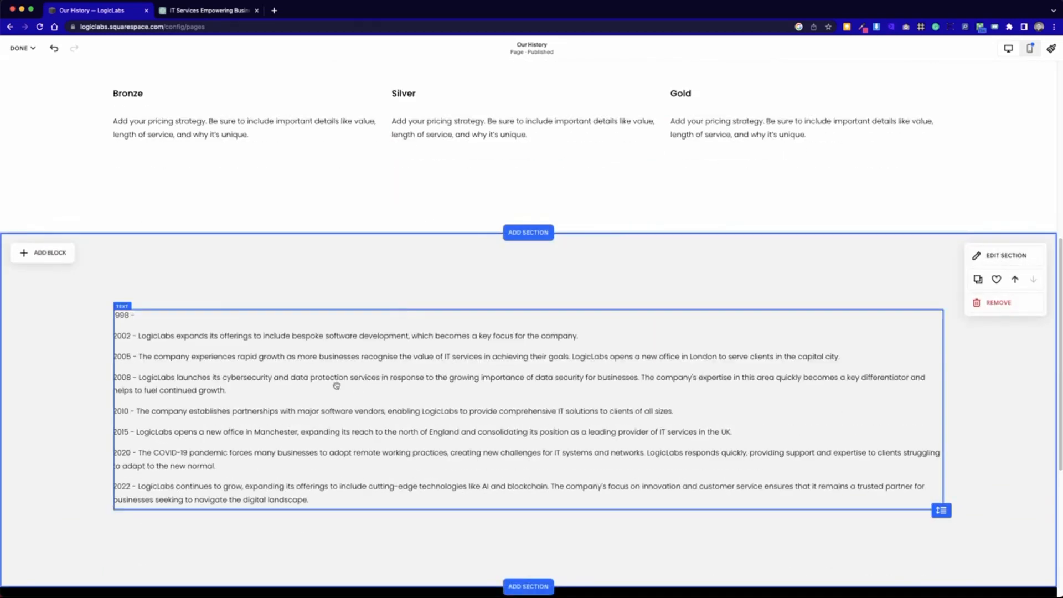
pyautogui.click(296, 410)
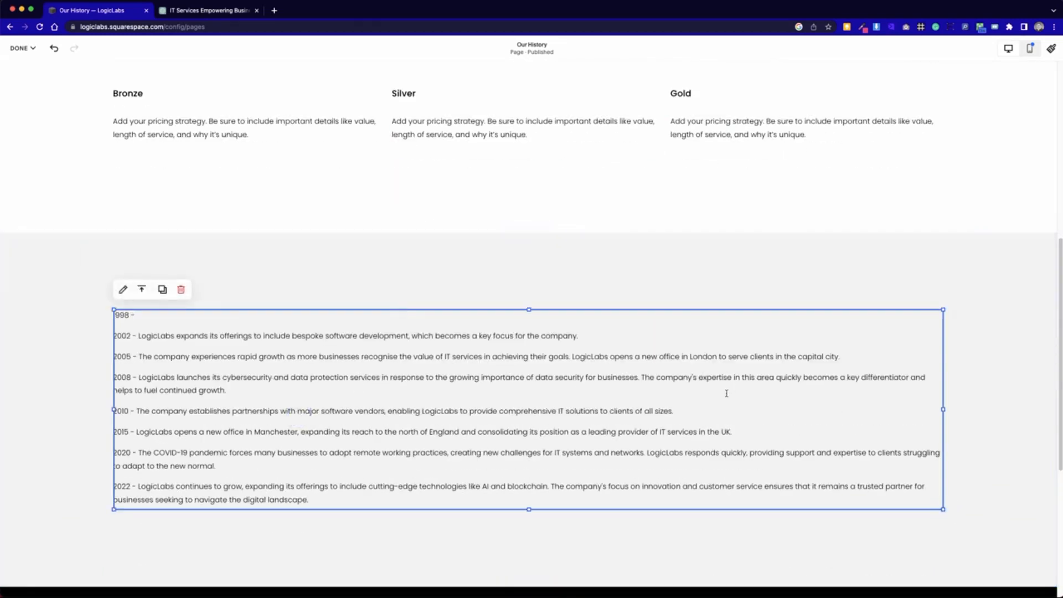
pyautogui.click(221, 423)
pyautogui.moveTo(133, 419); pyautogui.dragTo(137, 414)
pyautogui.hotkey('ctrl', 'c')
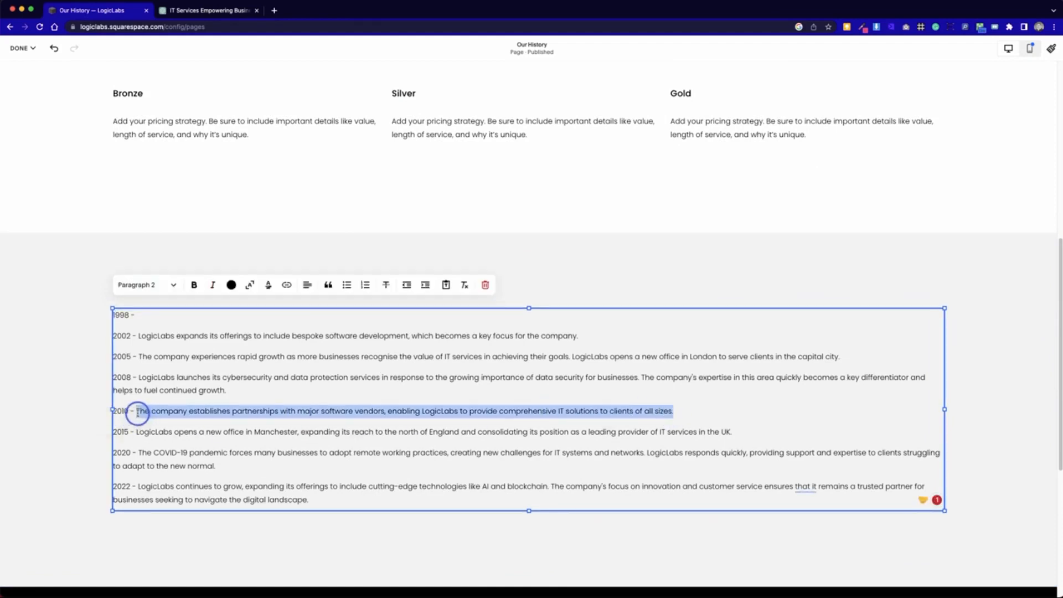
pyautogui.scroll(3, 587, 260)
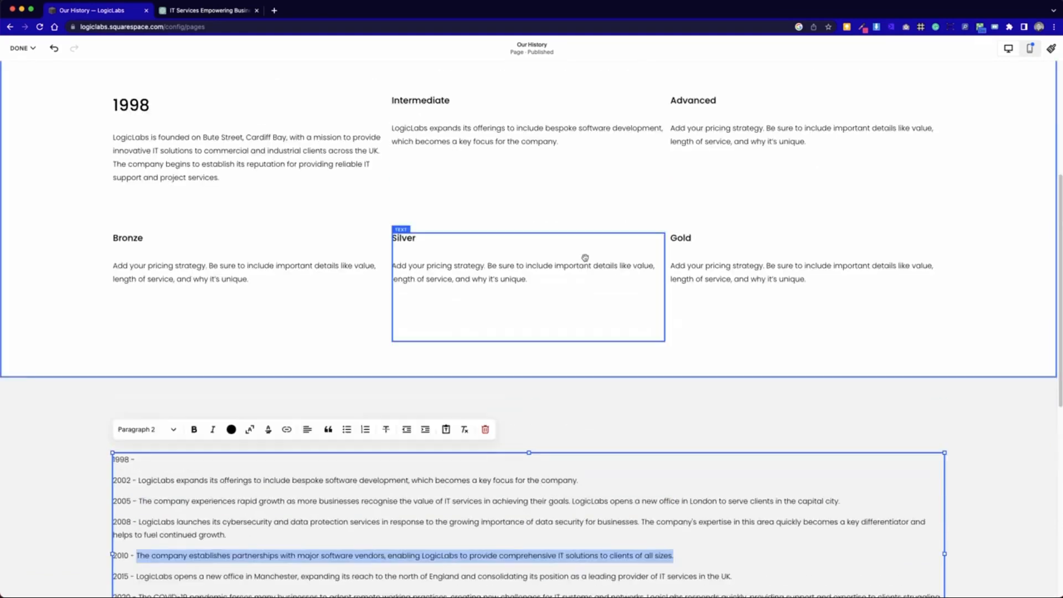
pyautogui.scroll(-1, 586, 260)
pyautogui.doubleClick(757, 135)
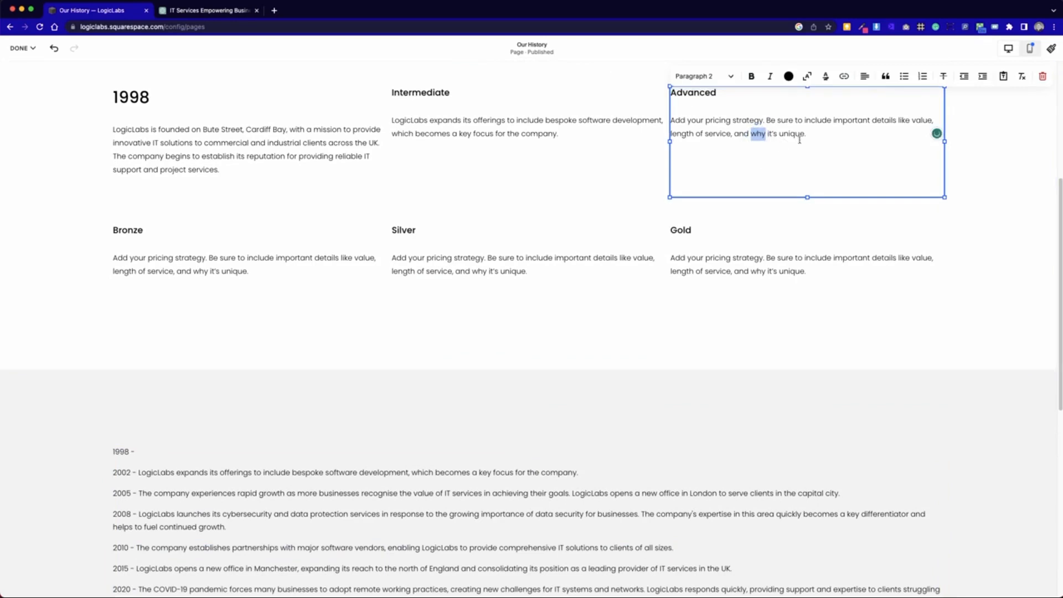
pyautogui.moveTo(808, 134); pyautogui.dragTo(672, 118)
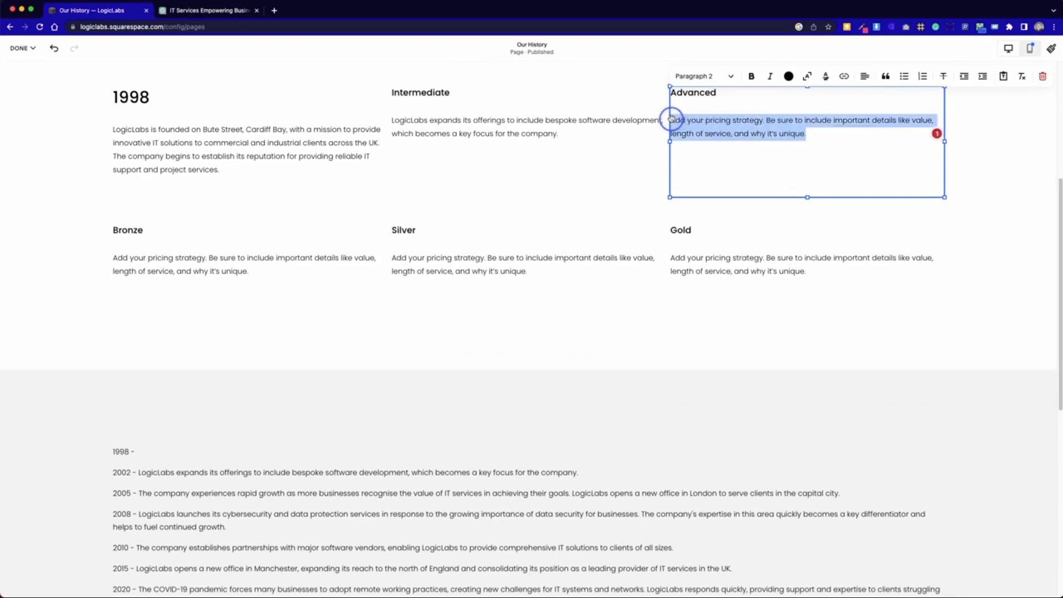
pyautogui.hotkey('ctrl', 'v')
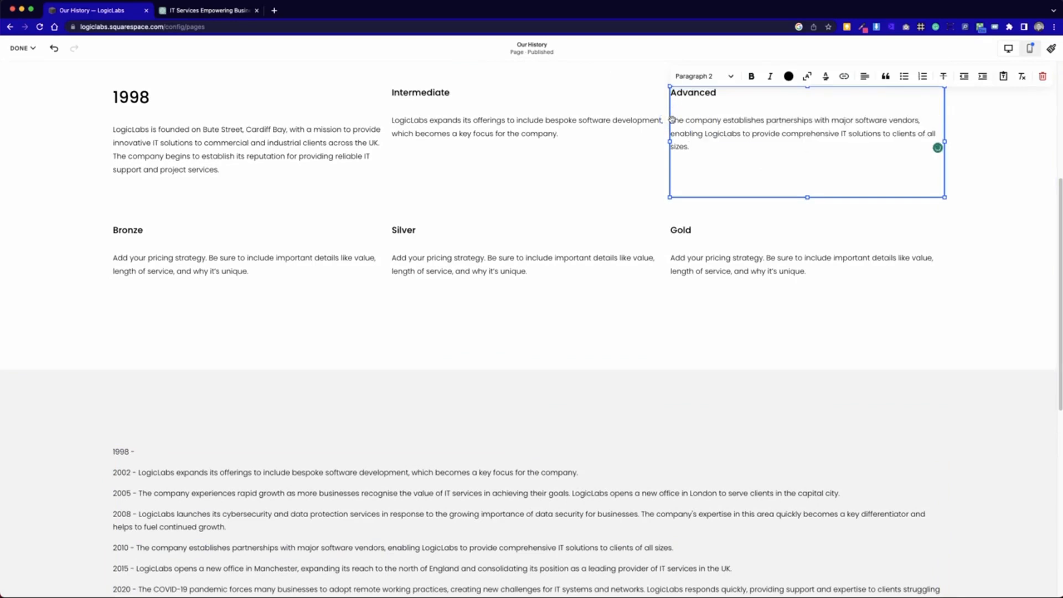
# Replace the Intermediate and Advanced headings with "2002" and "2005", both formatted as Heading 3.
pyautogui.scroll(-10, 313, 369)
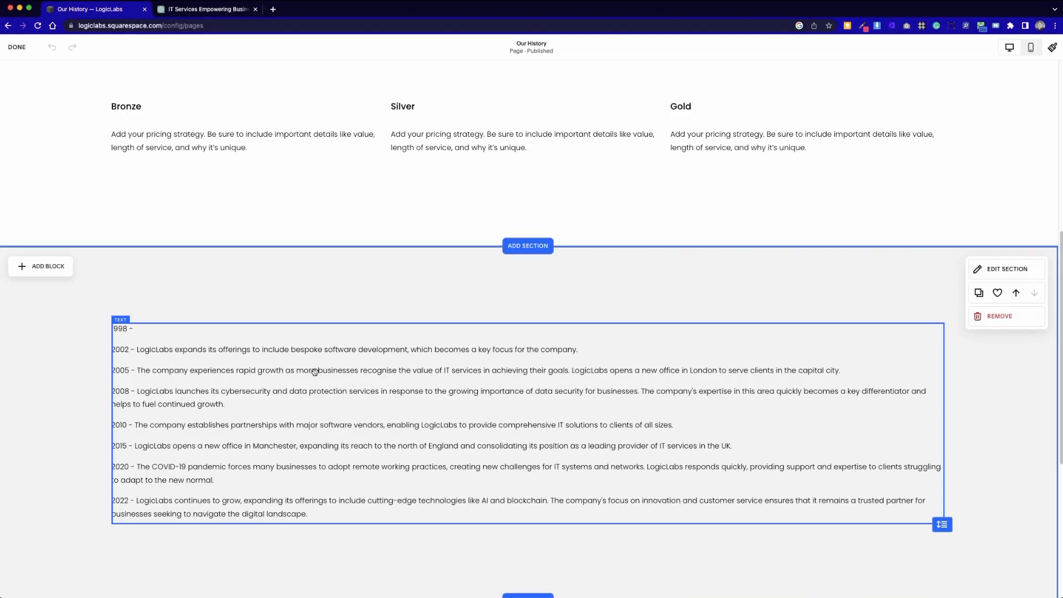
pyautogui.scroll(2, 315, 370)
pyautogui.scroll(-1, 314, 370)
pyautogui.click(227, 476)
pyautogui.scroll(1, 227, 476)
pyautogui.doubleClick(461, 115)
pyautogui.moveTo(461, 115); pyautogui.dragTo(391, 115)
pyautogui.write('2002')
pyautogui.press('super+alt+2')
pyautogui.doubleClick(713, 116)
pyautogui.press('super+alt+2')
pyautogui.write('2005')
# Replace the Bronze and Silver headings with "2008" and "2010", both formatted as Heading 3.
pyautogui.doubleClick(129, 252)
pyautogui.write('2008')
pyautogui.click(145, 222)
pyautogui.click(144, 287)
pyautogui.doubleClick(402, 252)
pyautogui.write('2010')
pyautogui.click(424, 223)
pyautogui.click(424, 286)
# Replace the Gold block's heading with "2015" formatted as Heading 3.
pyautogui.doubleClick(680, 252)
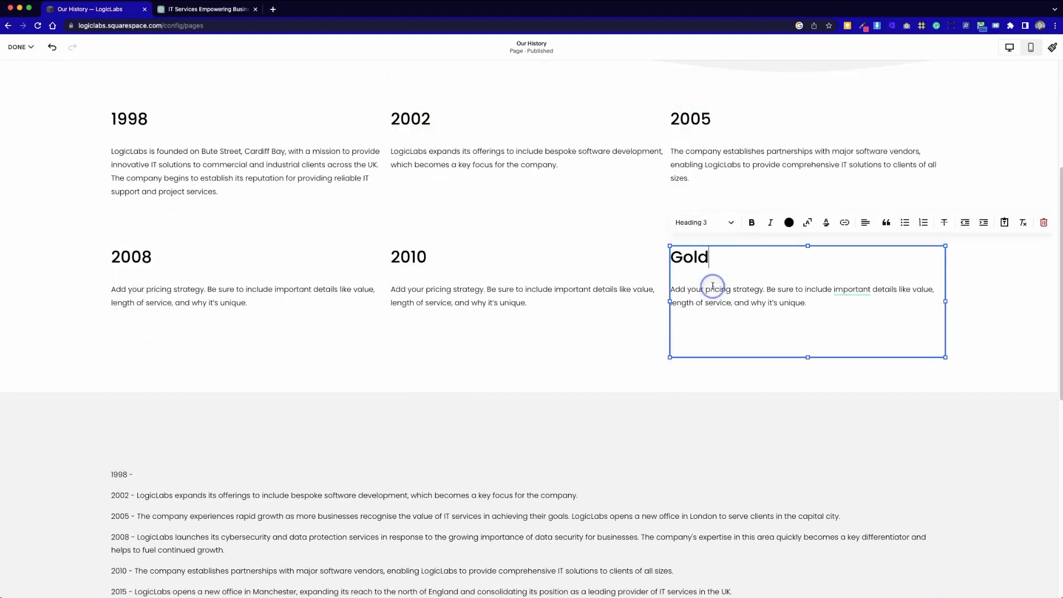
pyautogui.click(713, 286)
pyautogui.write('2015')
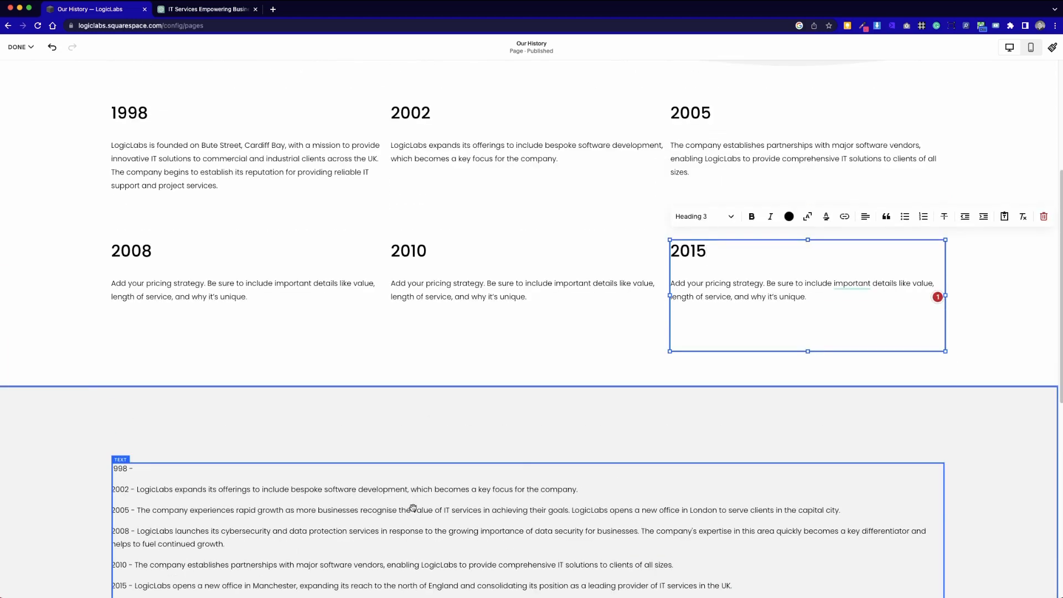
# Copy the 2005 description from the timeline text and use it to replace the paragraph in the 2005 block.
pyautogui.doubleClick(414, 507)
pyautogui.moveTo(858, 509); pyautogui.dragTo(137, 510)
pyautogui.press('super+c')
pyautogui.doubleClick(676, 145)
pyautogui.moveTo(672, 145); pyautogui.dragTo(689, 172)
pyautogui.press('super+v')
# Replace the 2008 block's placeholder paragraph with the 2008 cybersecurity description from the timeline text.
pyautogui.doubleClick(229, 544)
pyautogui.moveTo(227, 544); pyautogui.dragTo(137, 530)
pyautogui.doubleClick(166, 284)
pyautogui.moveTo(112, 284); pyautogui.dragTo(301, 310)
pyautogui.press('super+v')
# Replace the 2010 block's placeholder paragraph with the 2010 software vendor partnerships description from the timeline text.
pyautogui.doubleClick(652, 547)
pyautogui.moveTo(674, 548); pyautogui.dragTo(134, 548)
pyautogui.doubleClick(470, 265)
pyautogui.moveTo(533, 280); pyautogui.dragTo(391, 266)
pyautogui.press('super+v')
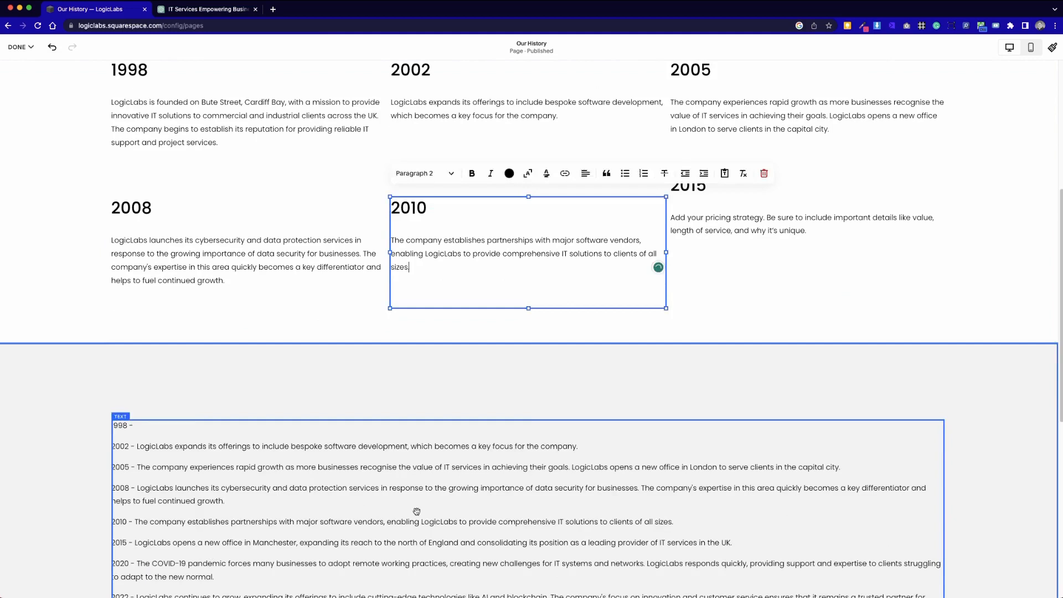
# Delete the already used 1998 to 2010 entries from the pasted timeline text.
pyautogui.doubleClick(212, 558)
pyautogui.moveTo(674, 522); pyautogui.dragTo(112, 425)
pyautogui.press('BackSpace')
# Copy the 2015 Manchester office description from the timeline text and use it to replace the 2015 block's placeholder paragraph.
pyautogui.moveTo(736, 494); pyautogui.dragTo(135, 493)
pyautogui.press('super+c')
pyautogui.doubleClick(756, 223)
pyautogui.moveTo(806, 231); pyautogui.dragTo(671, 217)
pyautogui.press('super+v')
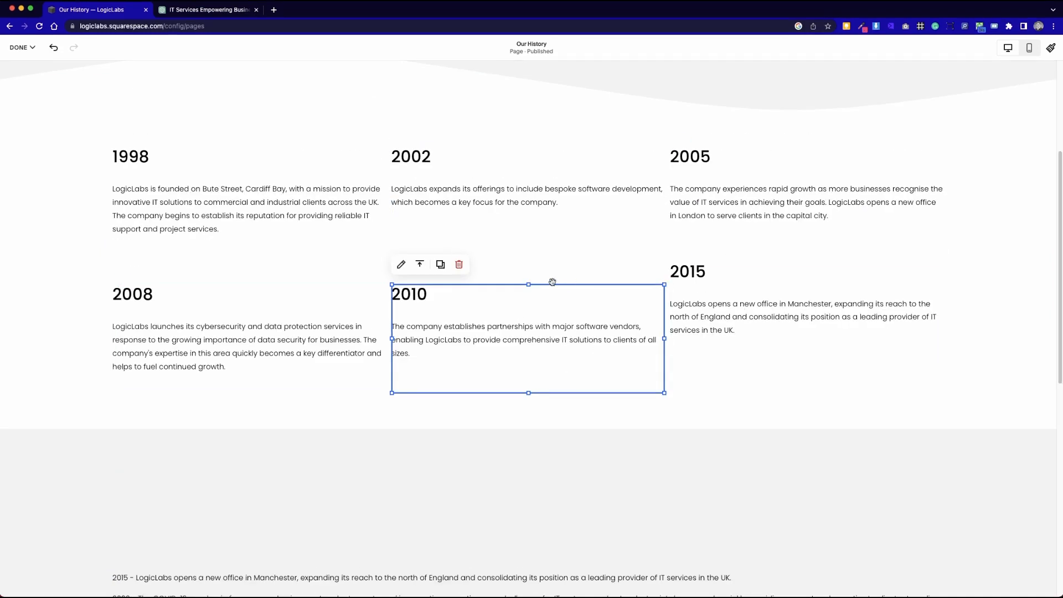
# Move the 2015 block down level with the 2010 block and extend the 2005 block's height to match its row.
pyautogui.moveTo(706, 303); pyautogui.dragTo(706, 324)
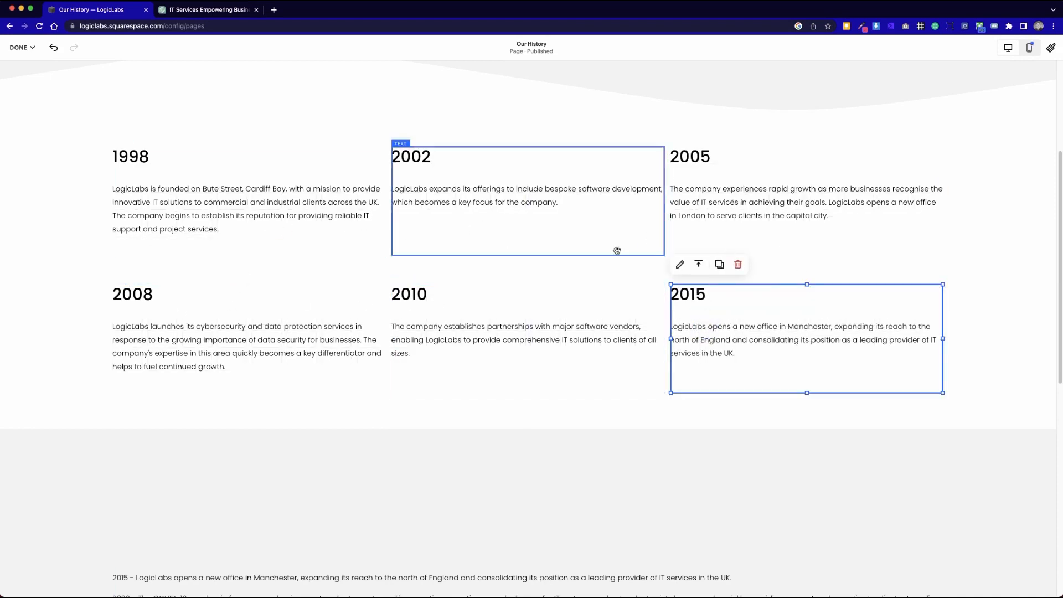
pyautogui.click(820, 207)
pyautogui.moveTo(805, 235); pyautogui.dragTo(804, 254)
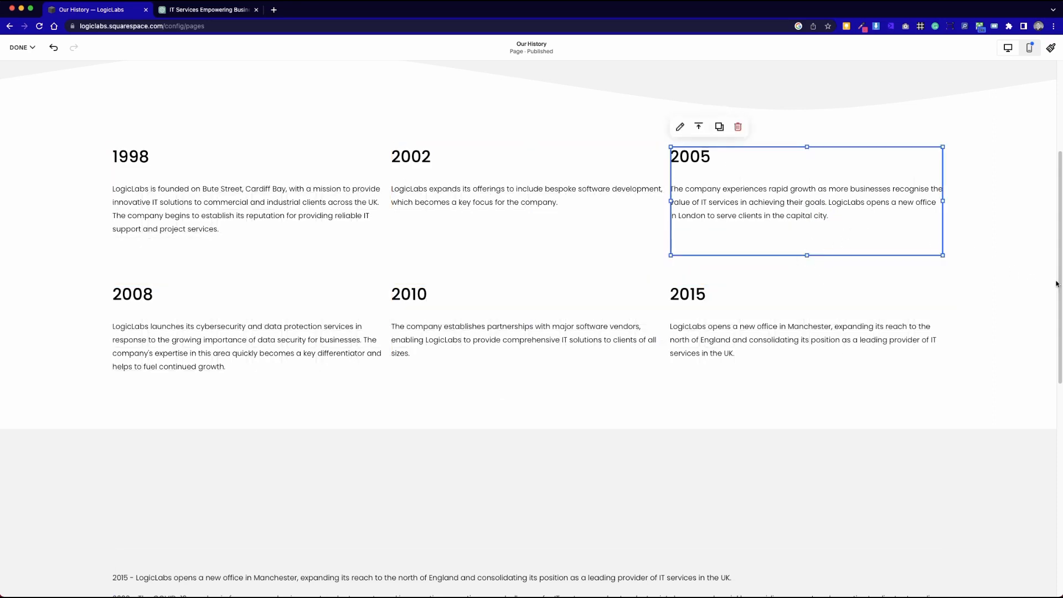
pyautogui.moveTo(1061, 284); pyautogui.dragTo(1061, 307)
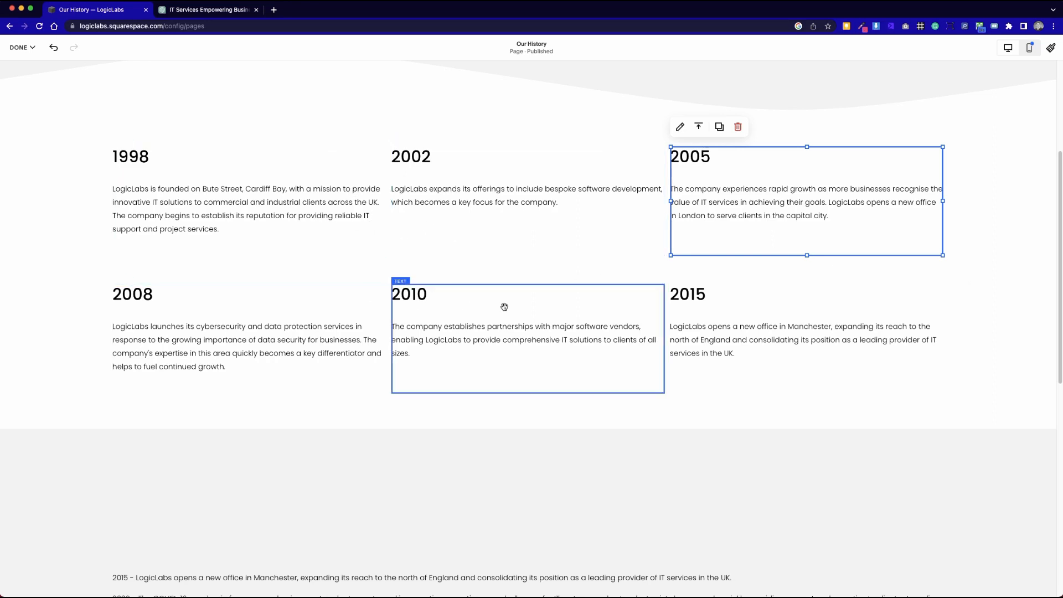
# Try to widen the 2008 block slightly towards the 2010 block.
pyautogui.click(344, 347)
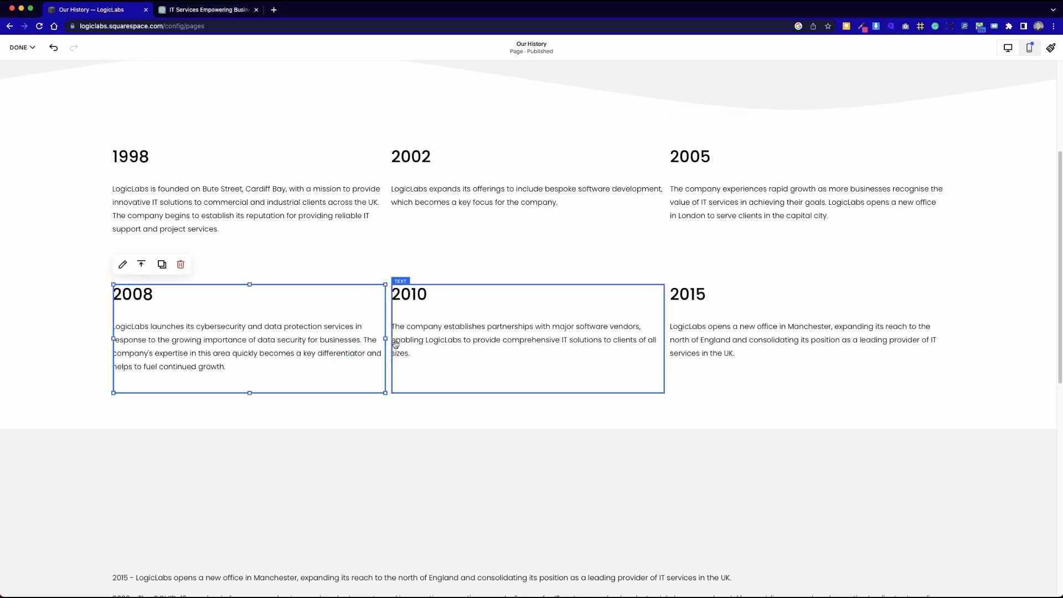
pyautogui.moveTo(383, 337)
pyautogui.mouseDown()
pyautogui.moveTo(356, 339)
pyautogui.moveTo(389, 337)
pyautogui.mouseUp()
pyautogui.click(956, 259)
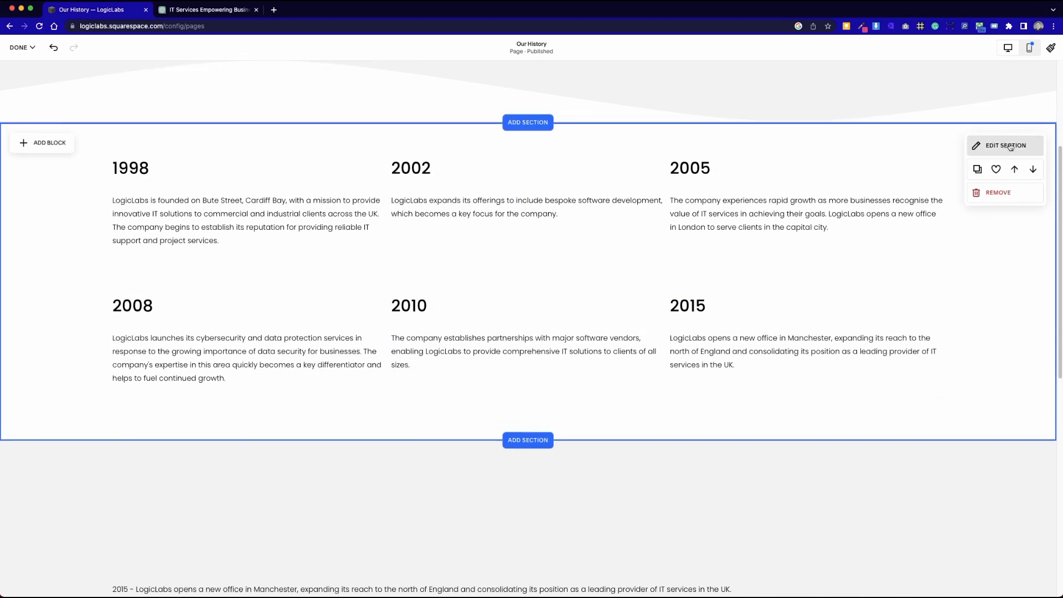
# Set the timeline section's horizontal grid gap to 30.
pyautogui.click(1011, 151)
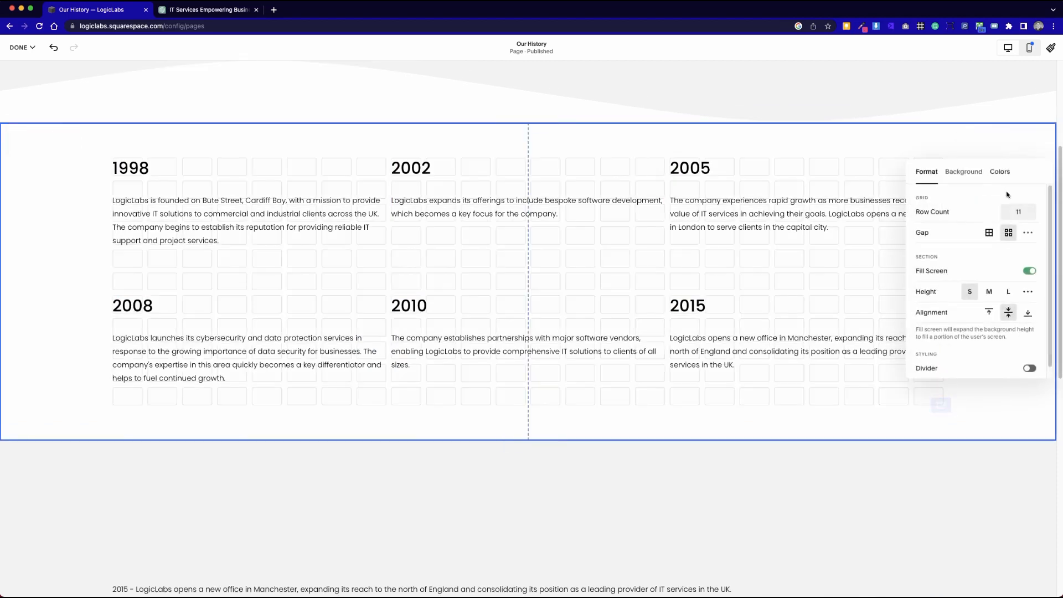
pyautogui.click(1027, 232)
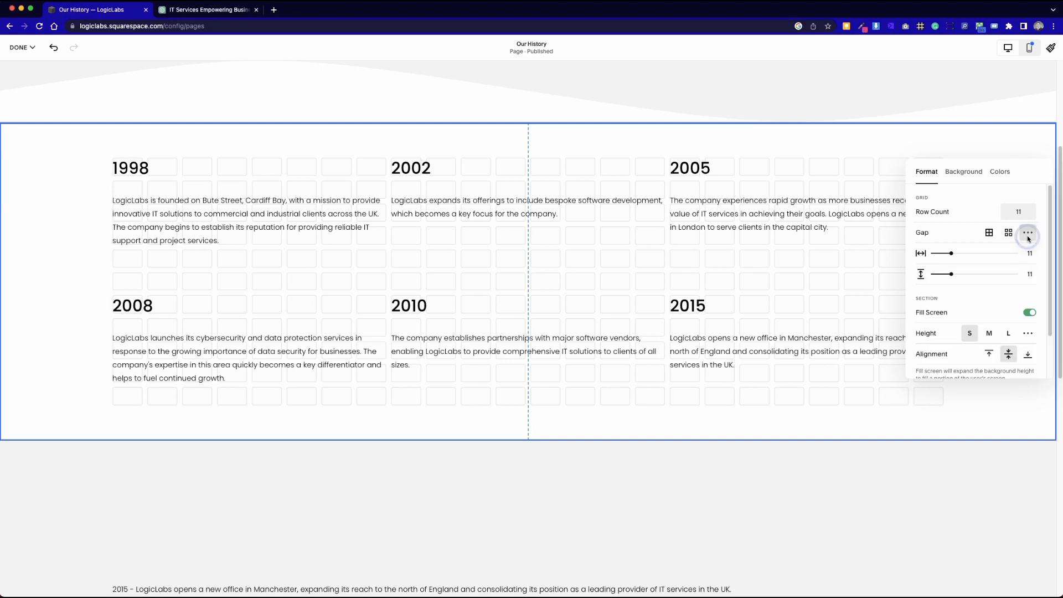
pyautogui.moveTo(950, 253); pyautogui.dragTo(982, 253)
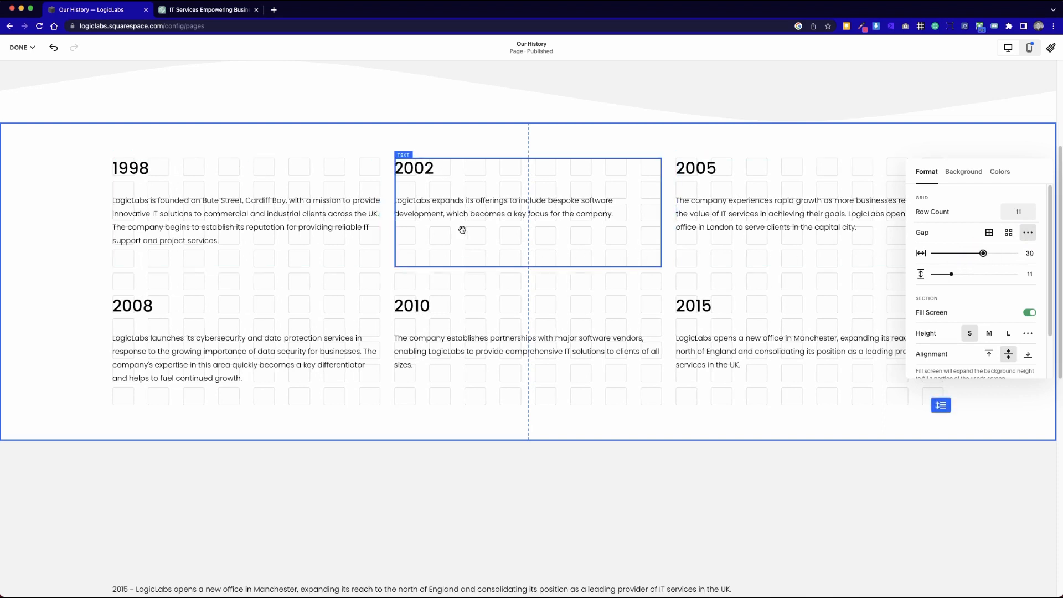
pyautogui.click(423, 93)
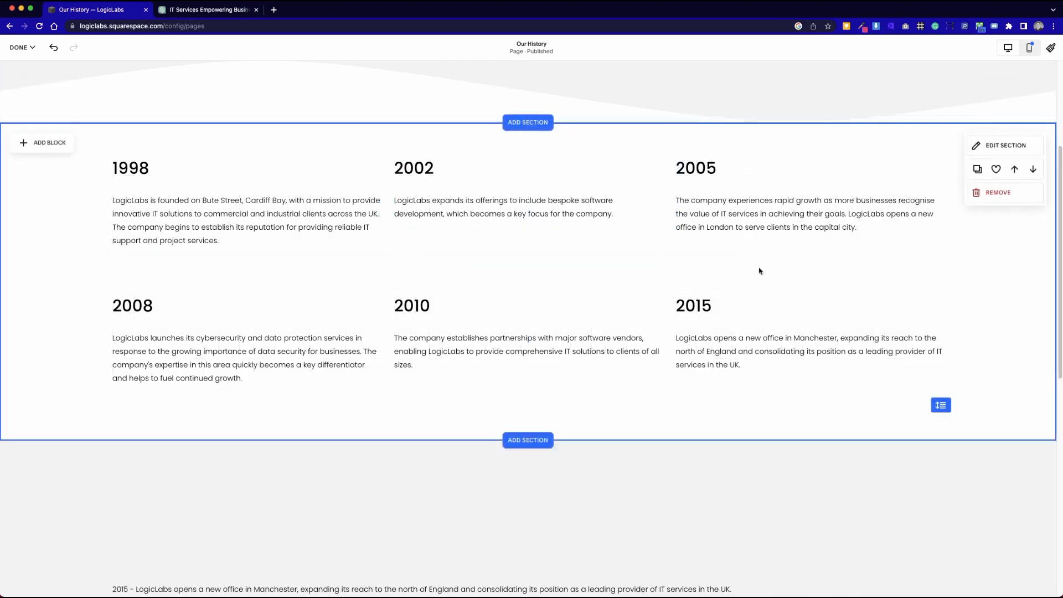
# Save the page, exit editing and review the timeline section in the preview.
pyautogui.click(21, 47)
pyautogui.click(24, 73)
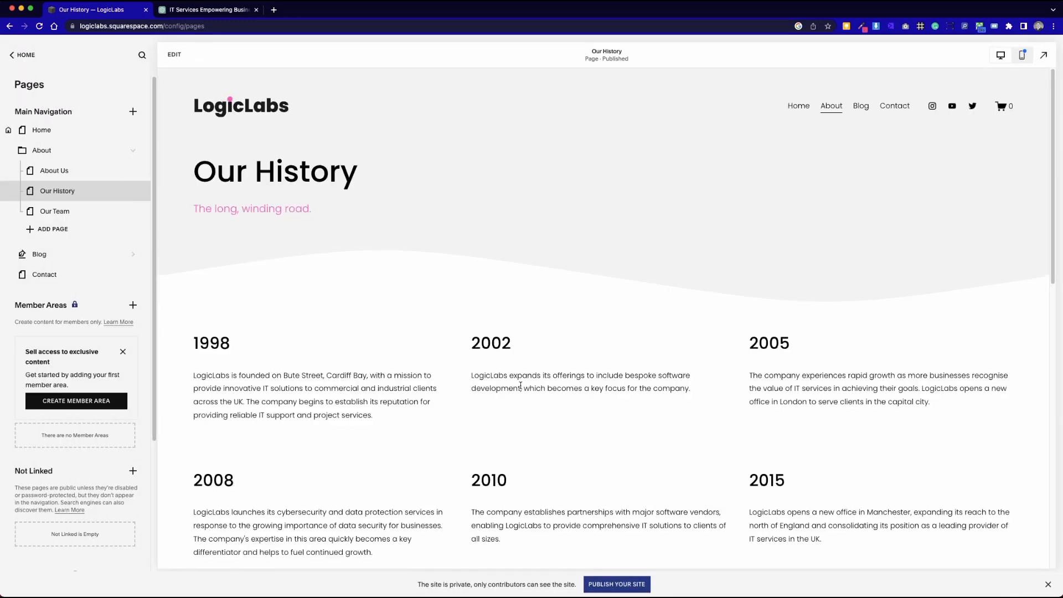
pyautogui.scroll(-5, 792, 413)
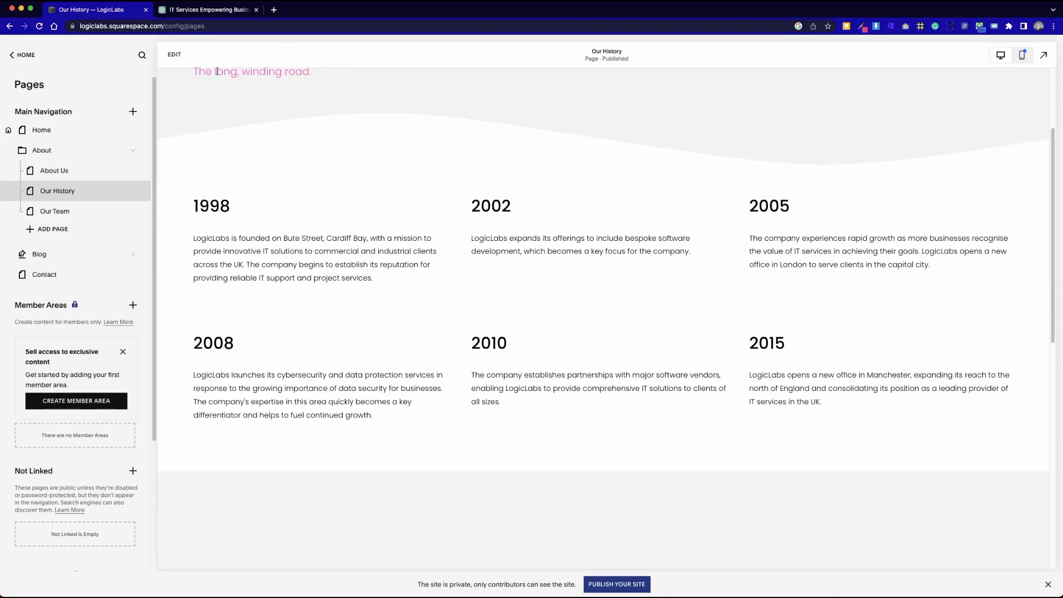
# Reopen the page for editing and duplicate the 2010 and 2015 blocks together into a third row starting at the first column.
pyautogui.click(173, 54)
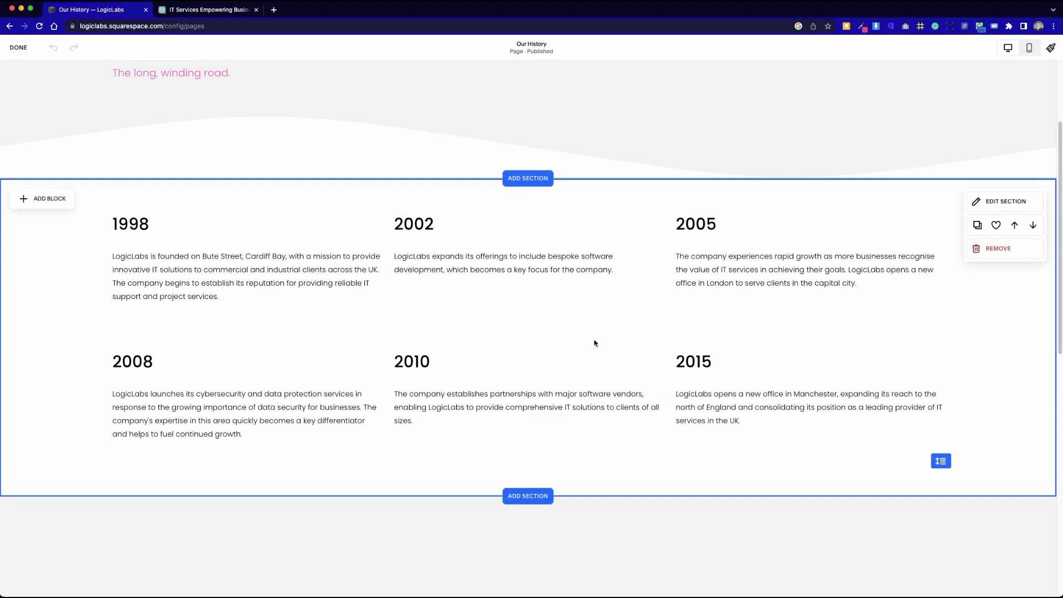
pyautogui.scroll(-1, 595, 343)
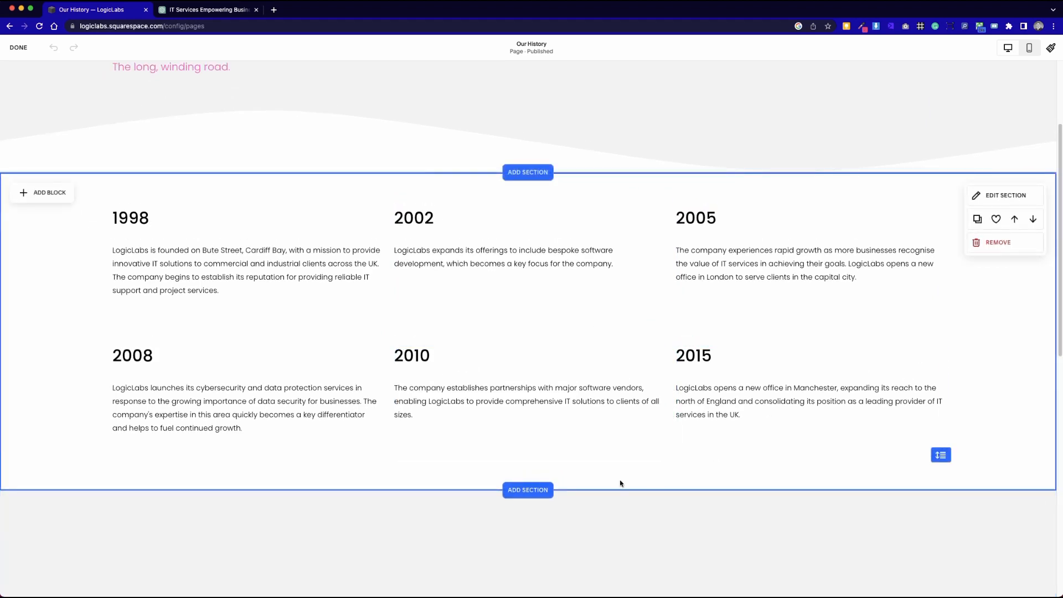
pyautogui.scroll(-5, 597, 453)
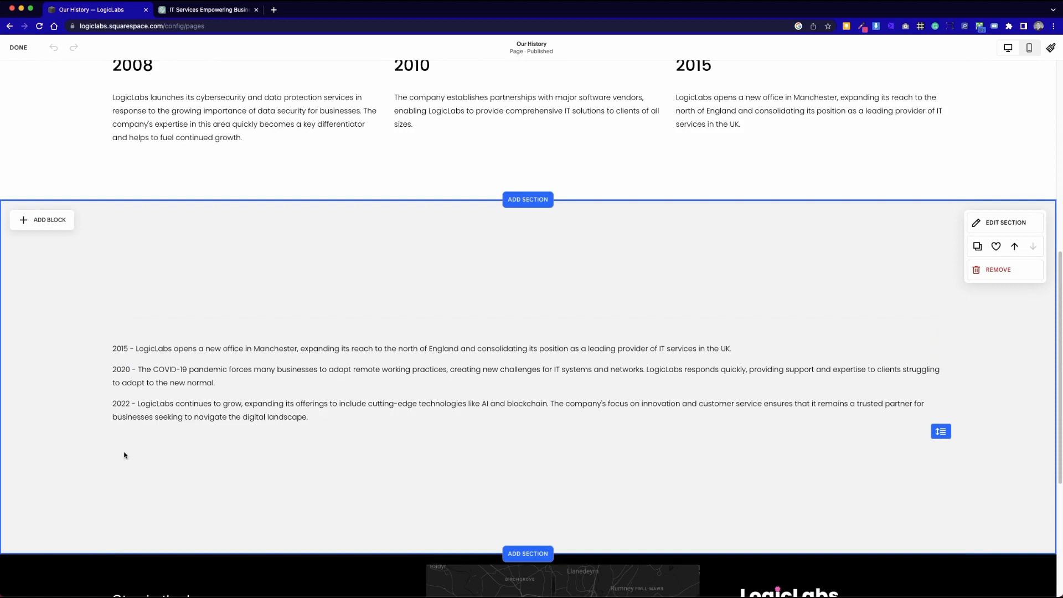
pyautogui.scroll(4, 288, 277)
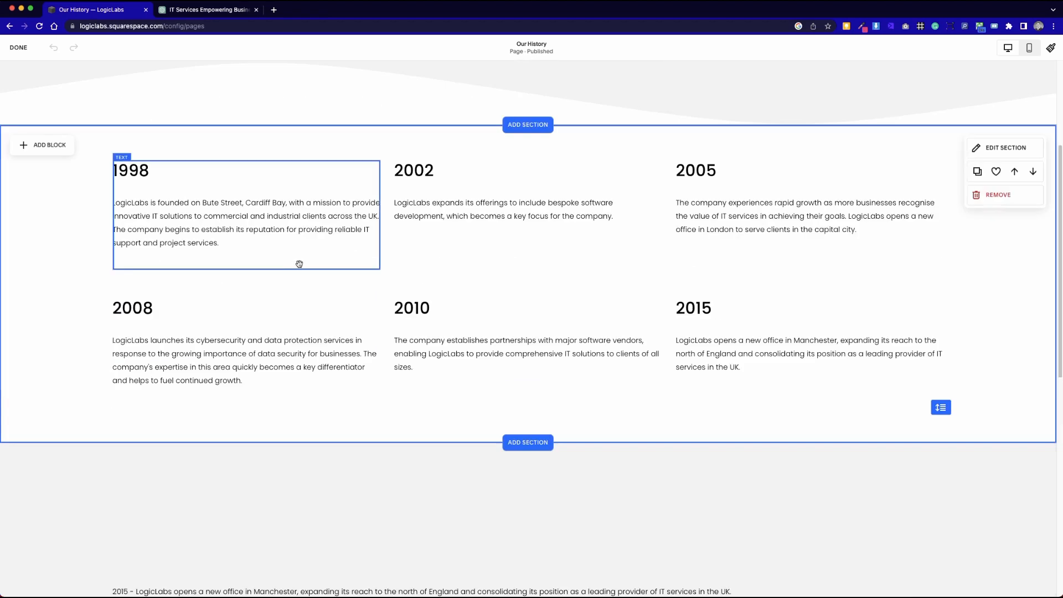
pyautogui.moveTo(729, 413); pyautogui.dragTo(603, 338)
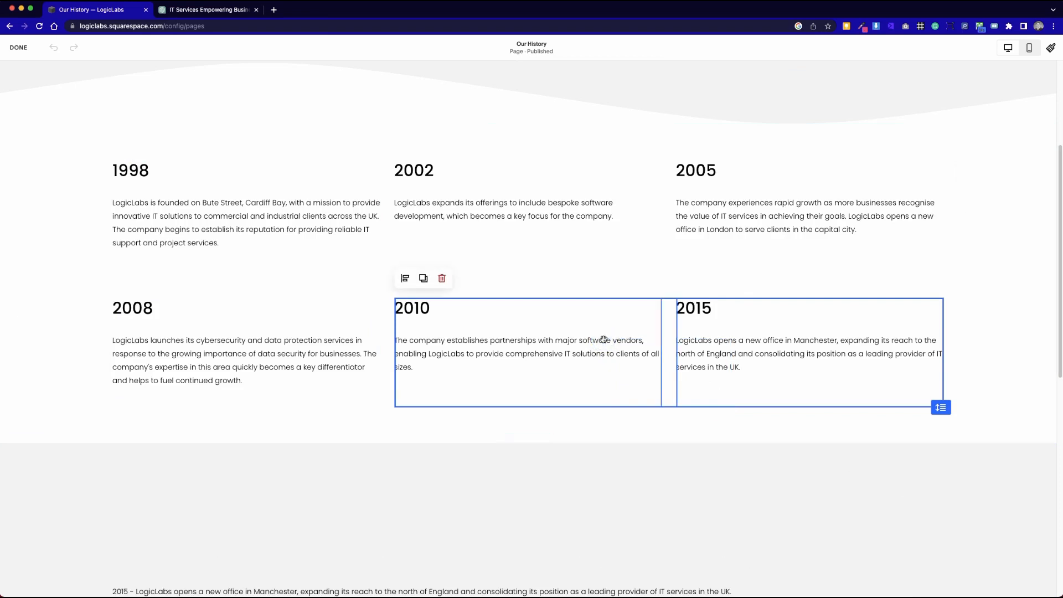
pyautogui.click(423, 278)
pyautogui.moveTo(566, 364); pyautogui.dragTo(283, 480)
pyautogui.click(895, 473)
pyautogui.scroll(-1, 714, 429)
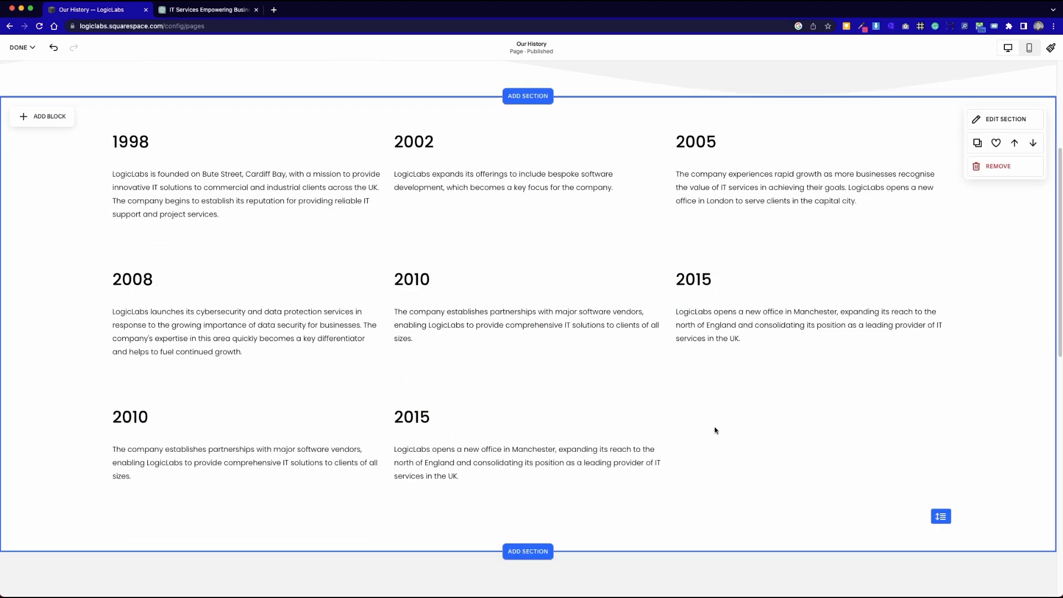
# Change the duplicated 2010 heading to "2020" and keep the description on its own line below it.
pyautogui.click(132, 421)
pyautogui.moveTo(132, 420); pyautogui.dragTo(143, 418)
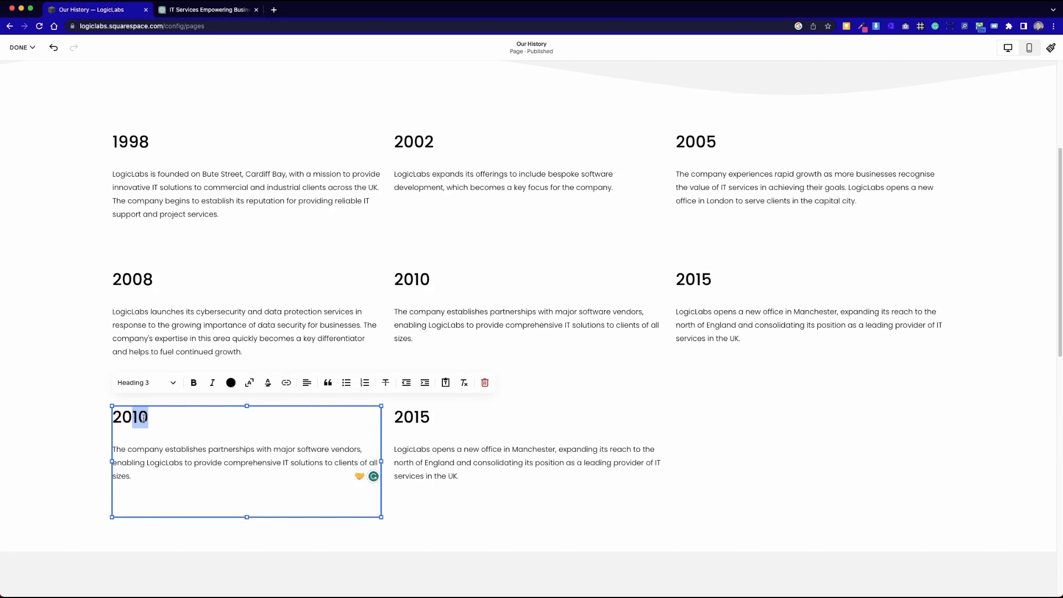
pyautogui.write('20')
pyautogui.press('Delete')
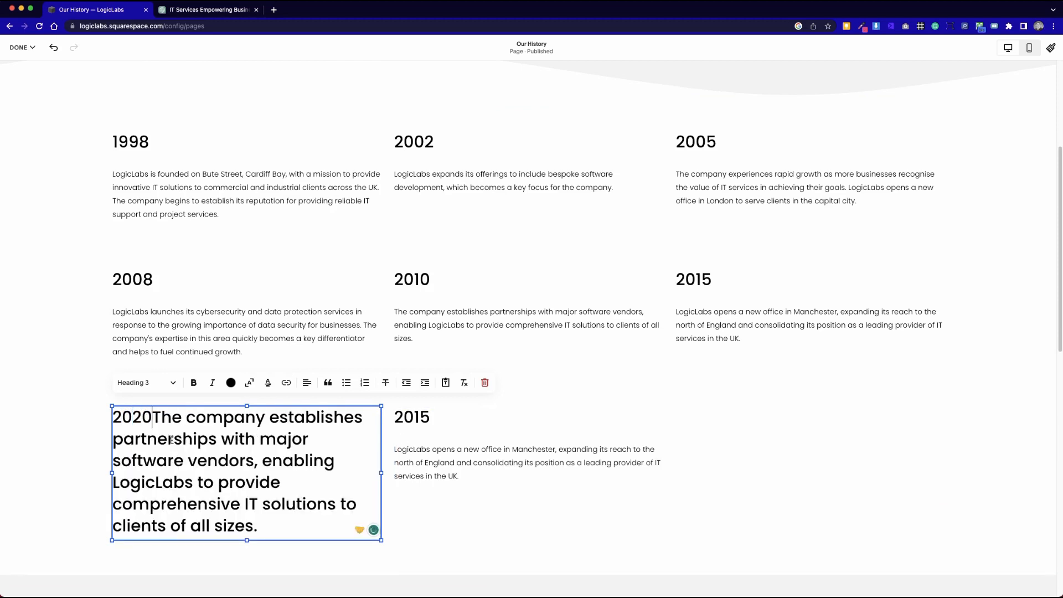
pyautogui.press('Return')
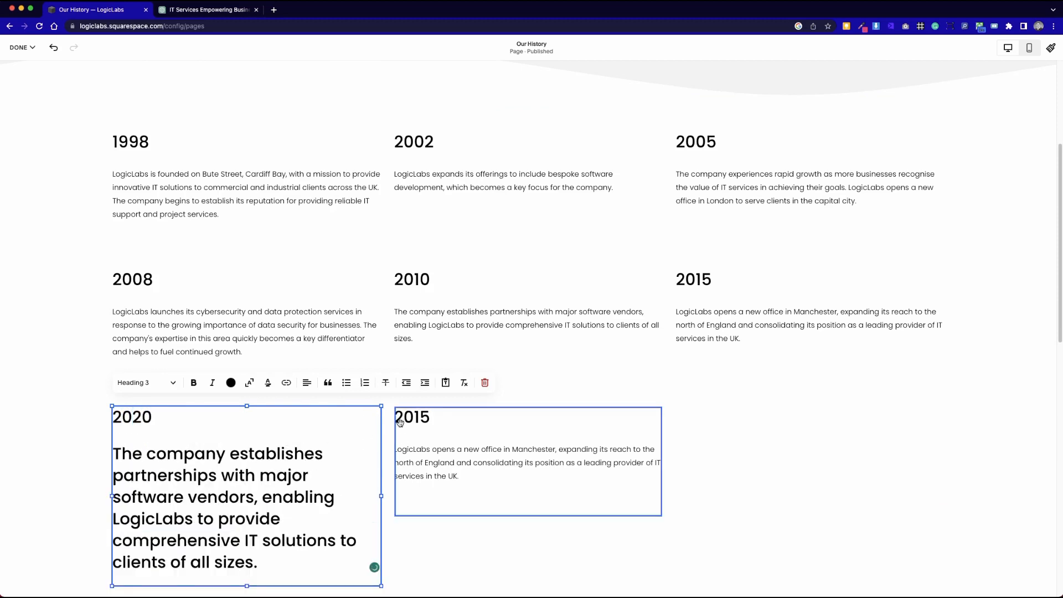
# Change the duplicated 2015 block's heading to "2022".
pyautogui.click(423, 416)
pyautogui.click(424, 417)
pyautogui.moveTo(431, 416); pyautogui.dragTo(416, 416)
pyautogui.write('22')
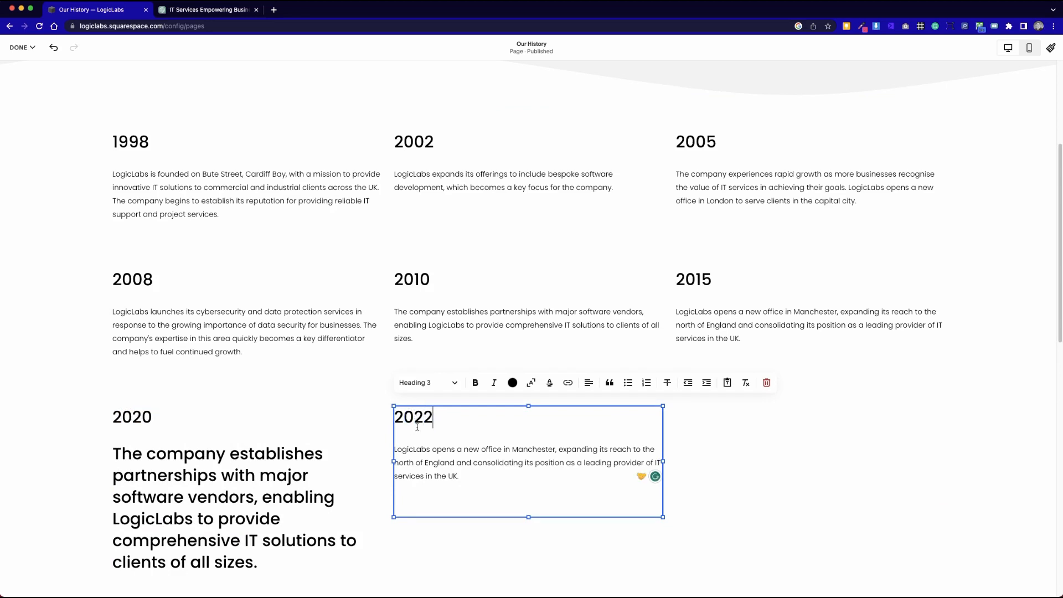
pyautogui.click(783, 470)
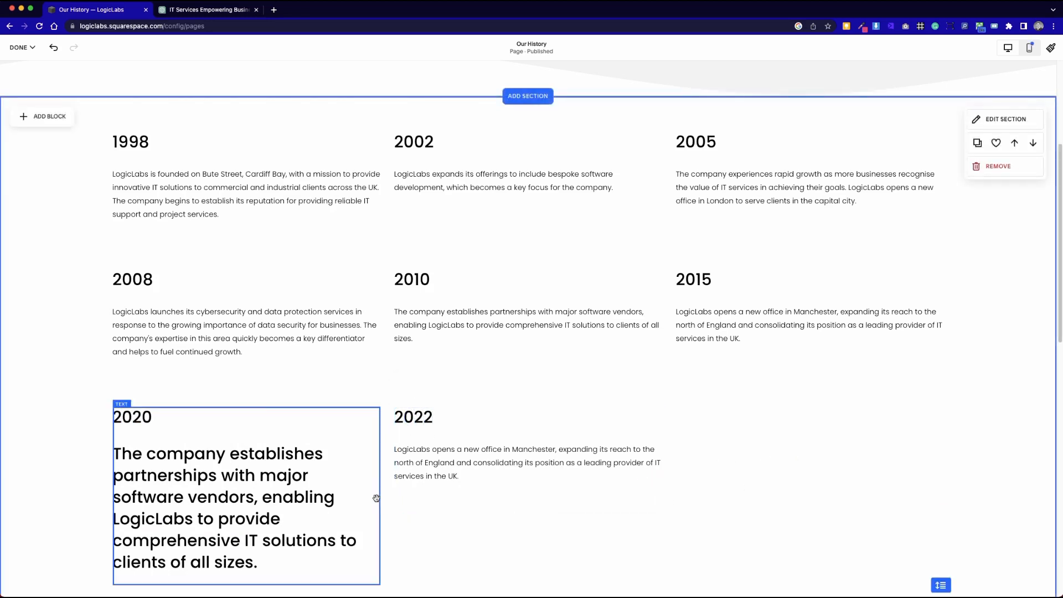
# Replace the 2020 block's description with the COVID-19 pandemic text copied from the 2020 entry in the section below.
pyautogui.scroll(-5, 376, 497)
pyautogui.scroll(-1, 375, 497)
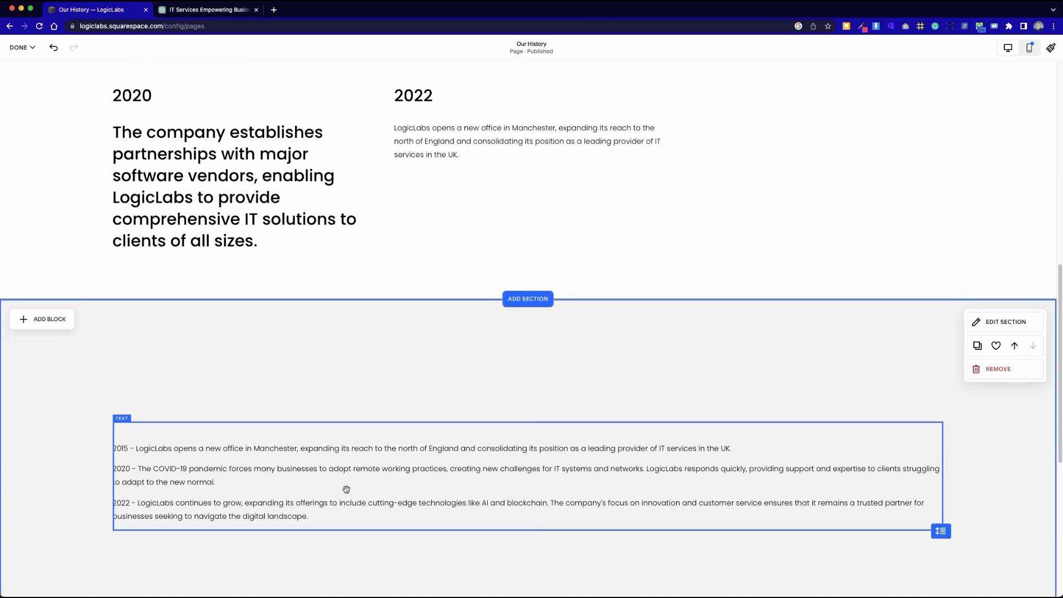
pyautogui.click(347, 490)
pyautogui.moveTo(247, 485); pyautogui.dragTo(132, 466)
pyautogui.press('super+c')
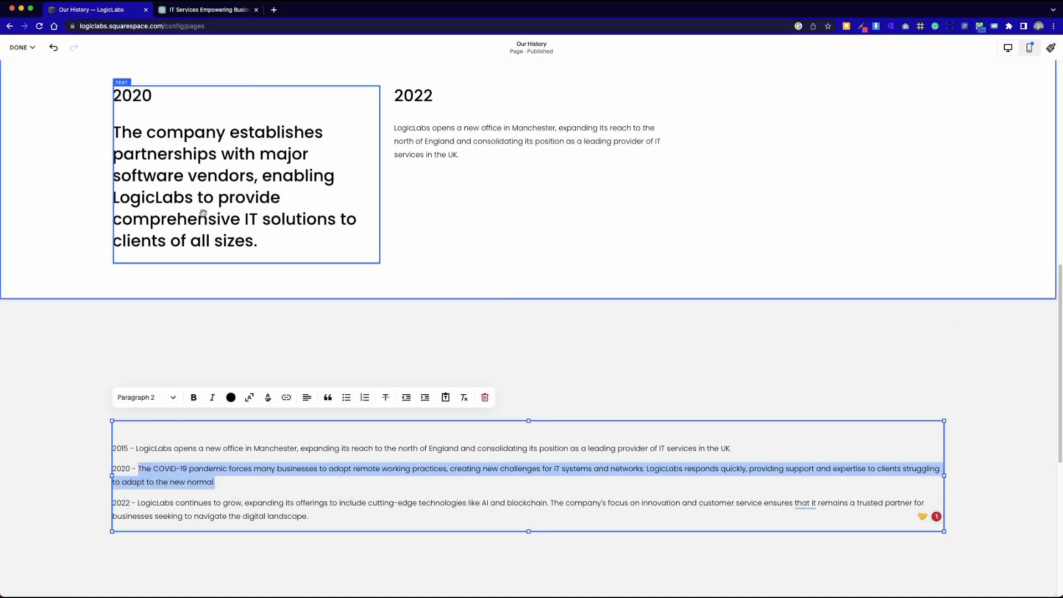
pyautogui.click(261, 237)
pyautogui.moveTo(258, 240); pyautogui.dragTo(112, 138)
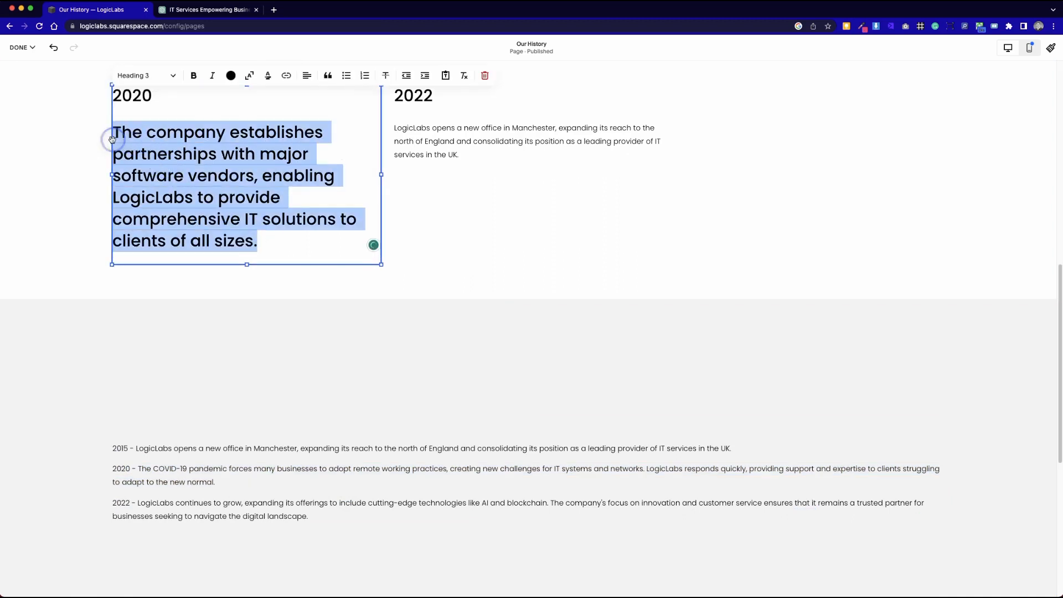
pyautogui.press('super+v')
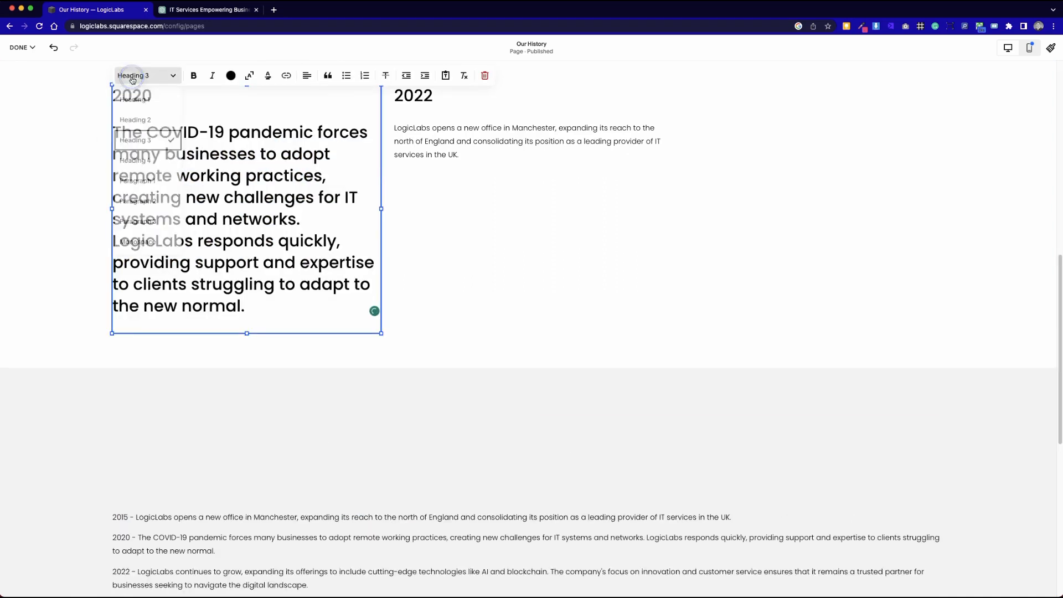
# Format the 2020 block's description as Paragraph 2.
pyautogui.click(131, 75)
pyautogui.click(159, 203)
pyautogui.doubleClick(125, 137)
pyautogui.click(118, 129)
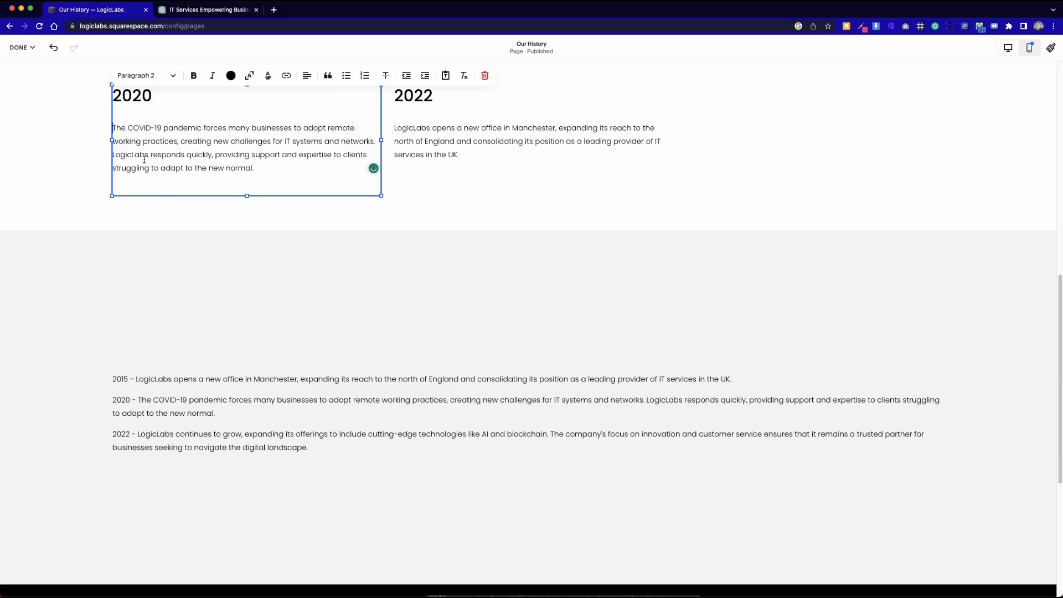
# Rework the line breaks between the 2020 heading and its description.
pyautogui.scroll(5, 129, 136)
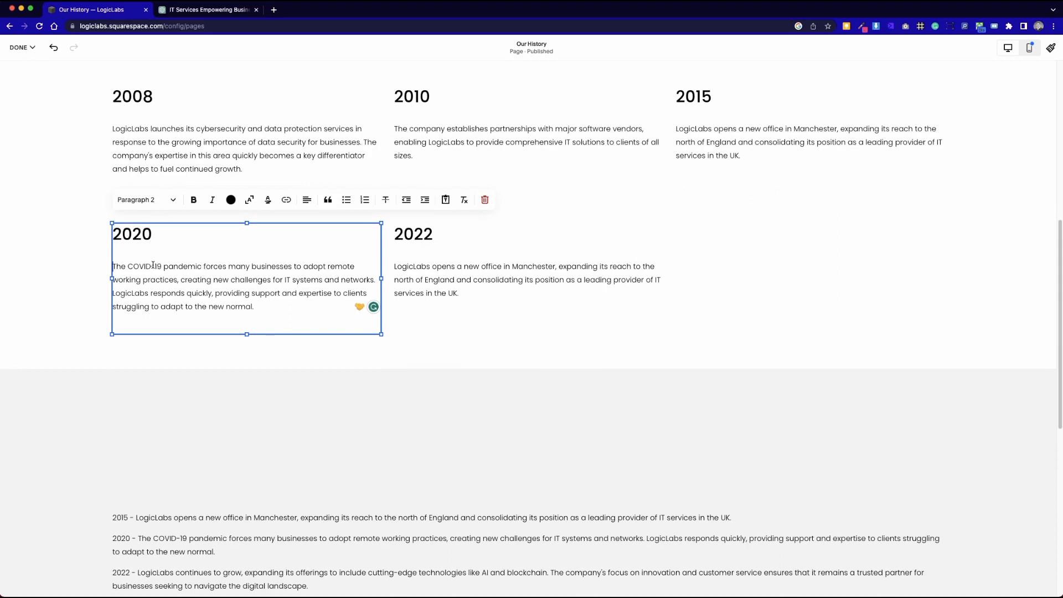
pyautogui.press('BackSpace')
pyautogui.press('Return')
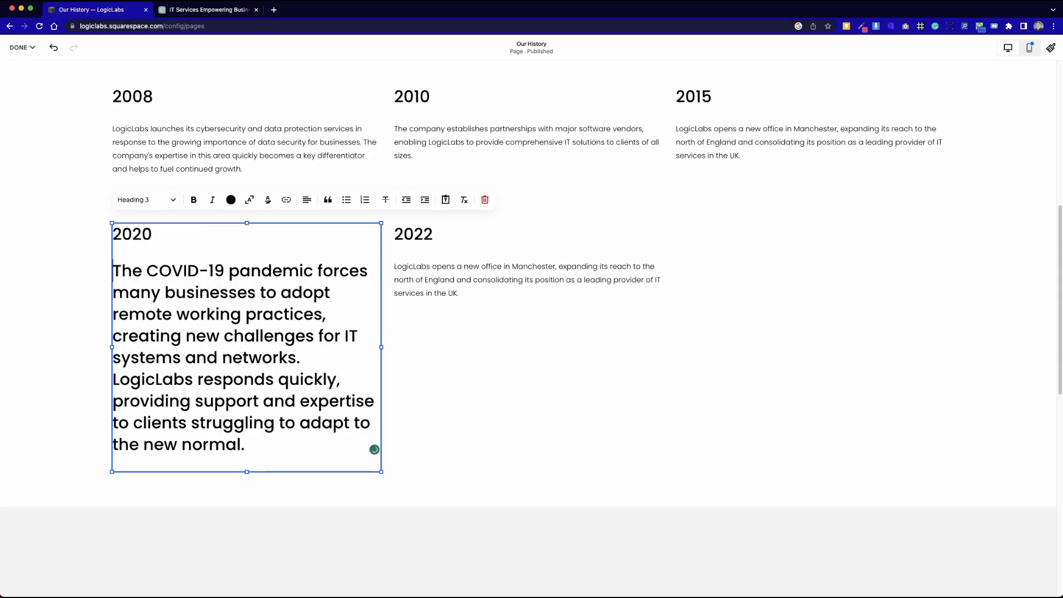
pyautogui.press('BackSpace')
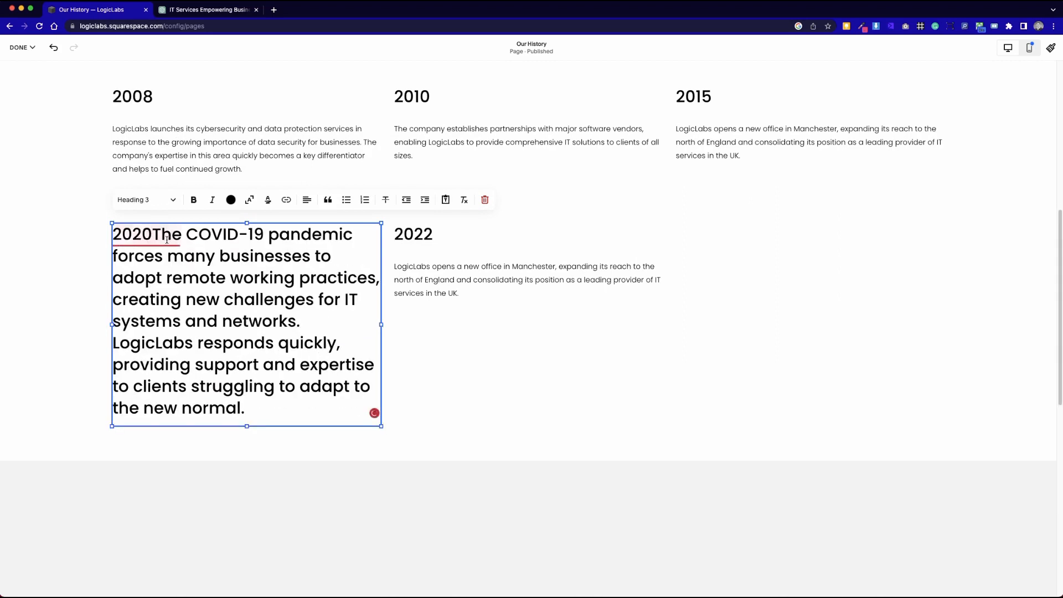
pyautogui.moveTo(172, 236)
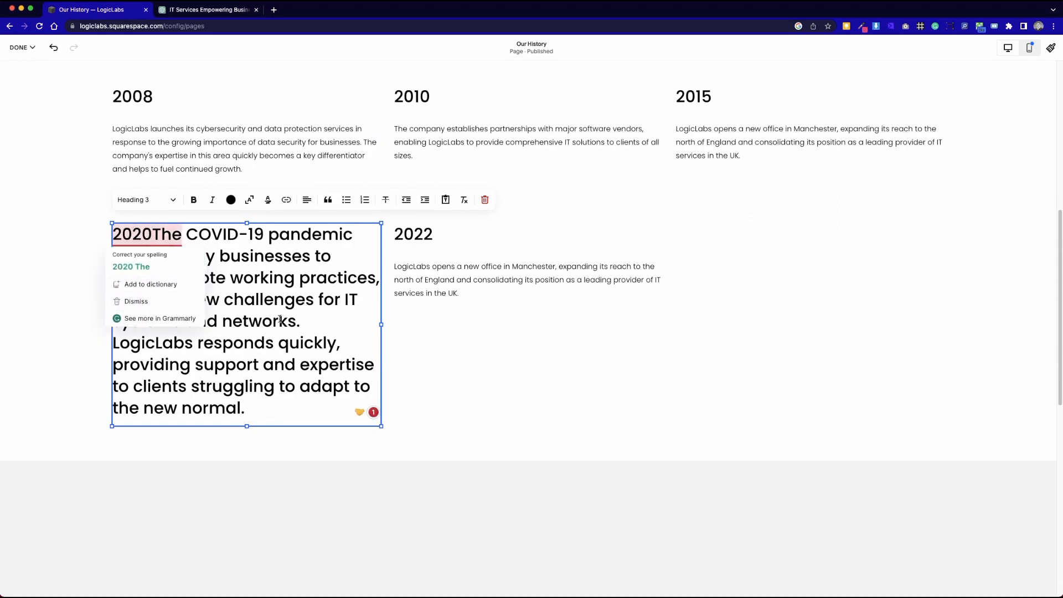
pyautogui.press('Return')
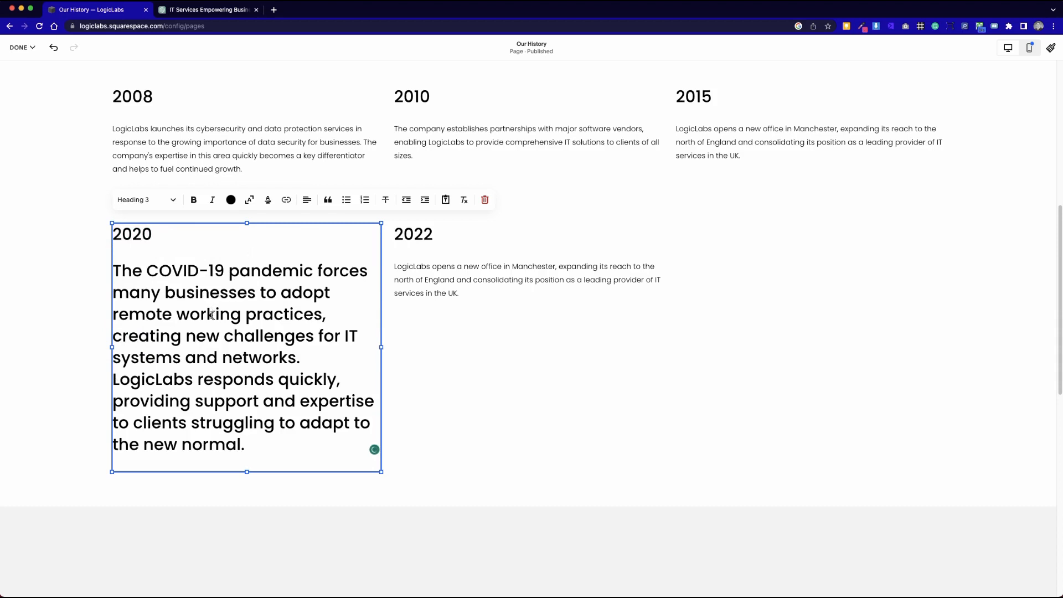
pyautogui.press('BackSpace')
pyautogui.press('Return')
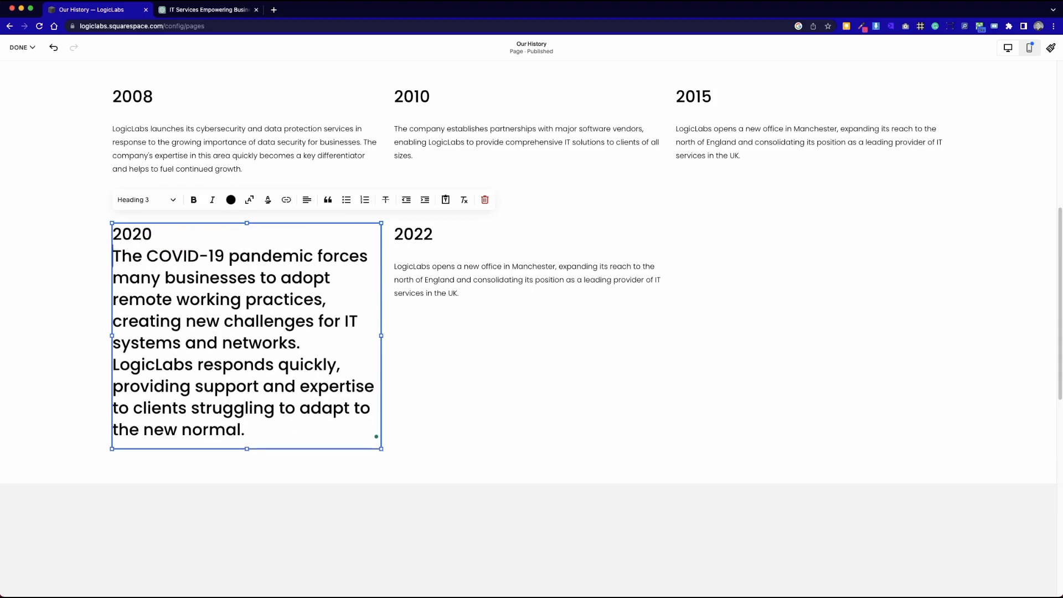
pyautogui.press('Return')
# Apply Paragraph 2 to the COVID-19 description and make it a separate paragraph below the year.
pyautogui.moveTo(255, 453); pyautogui.dragTo(108, 287)
pyautogui.click(166, 199)
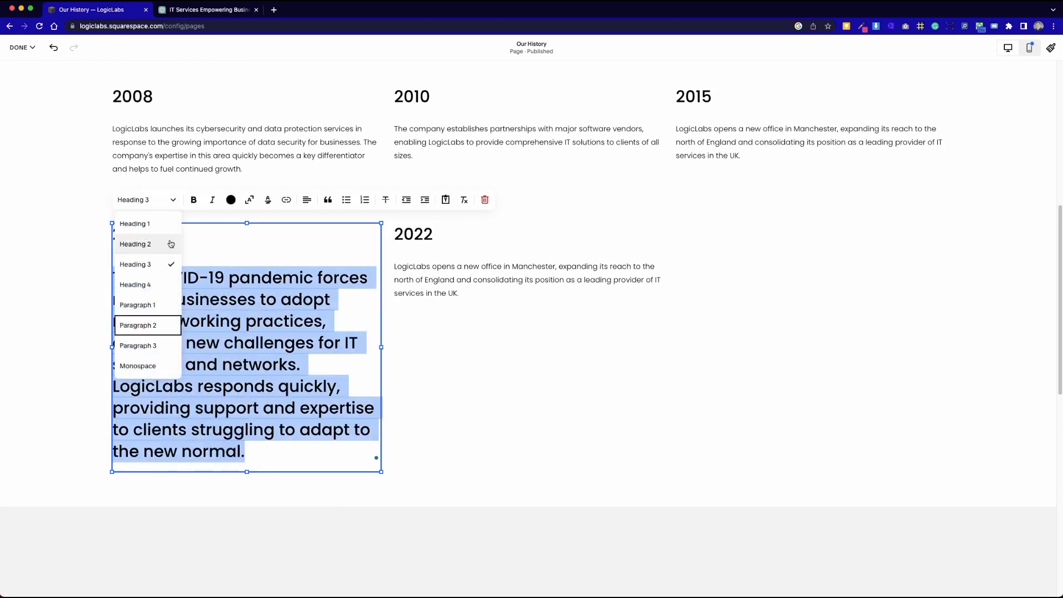
pyautogui.click(155, 325)
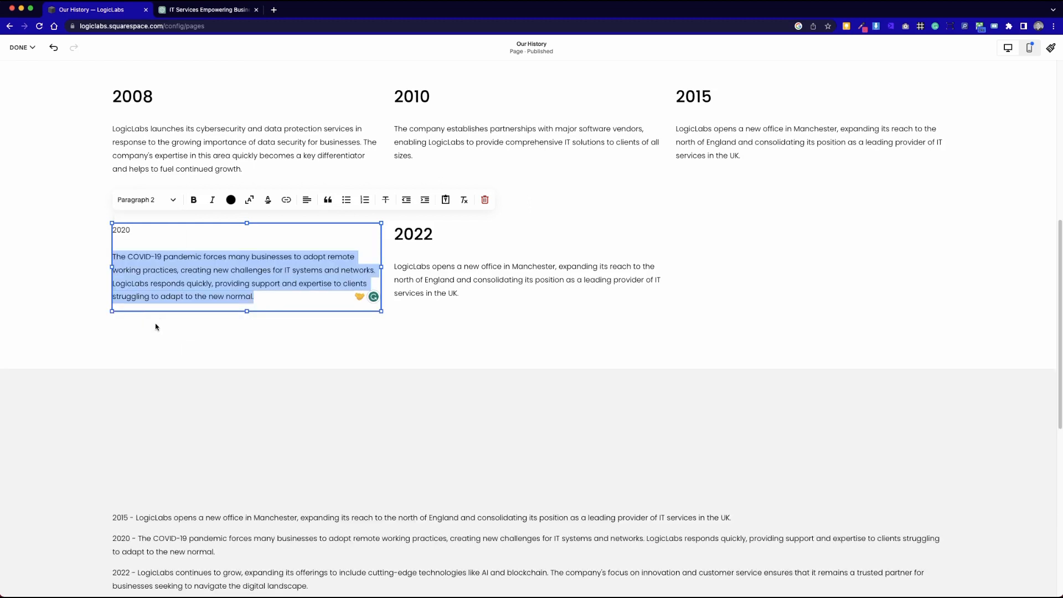
pyautogui.click(113, 256)
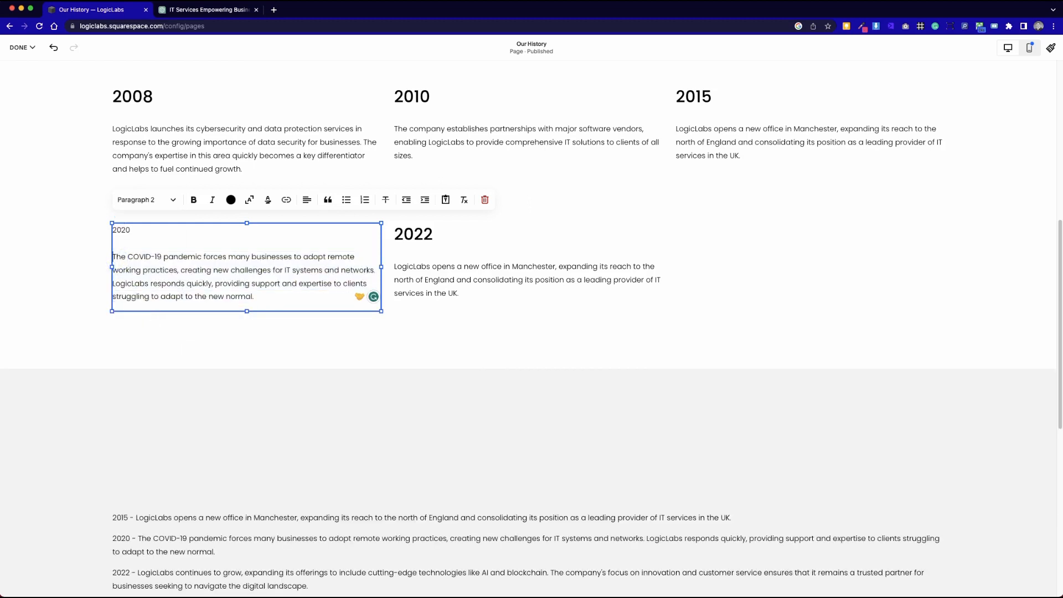
pyautogui.press('BackSpace')
pyautogui.press('BackSpace')
pyautogui.press('Return')
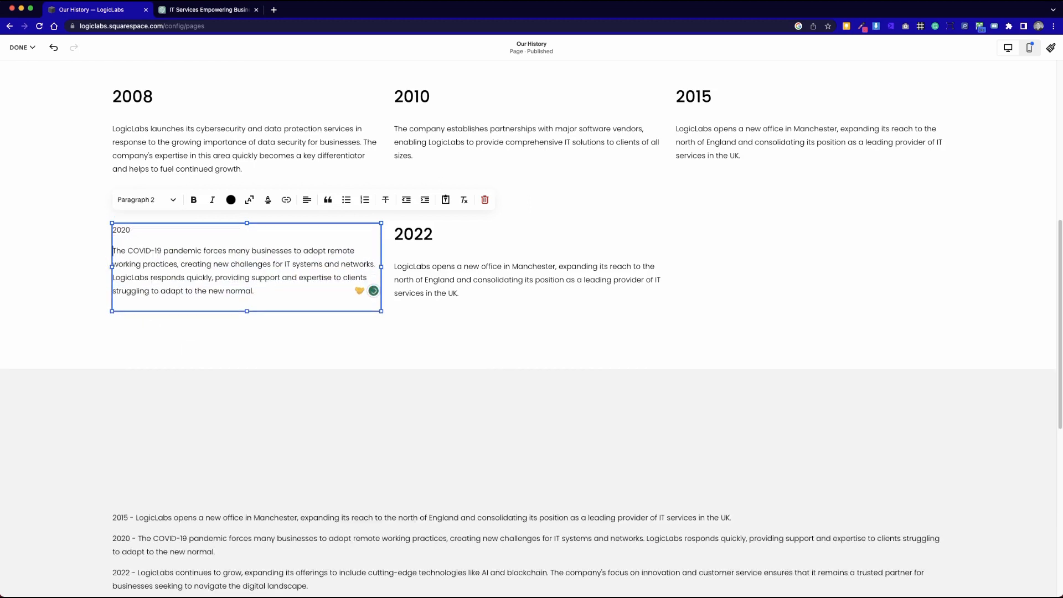
# Format the "2020" line as Heading 3.
pyautogui.moveTo(133, 232); pyautogui.dragTo(113, 227)
pyautogui.click(145, 199)
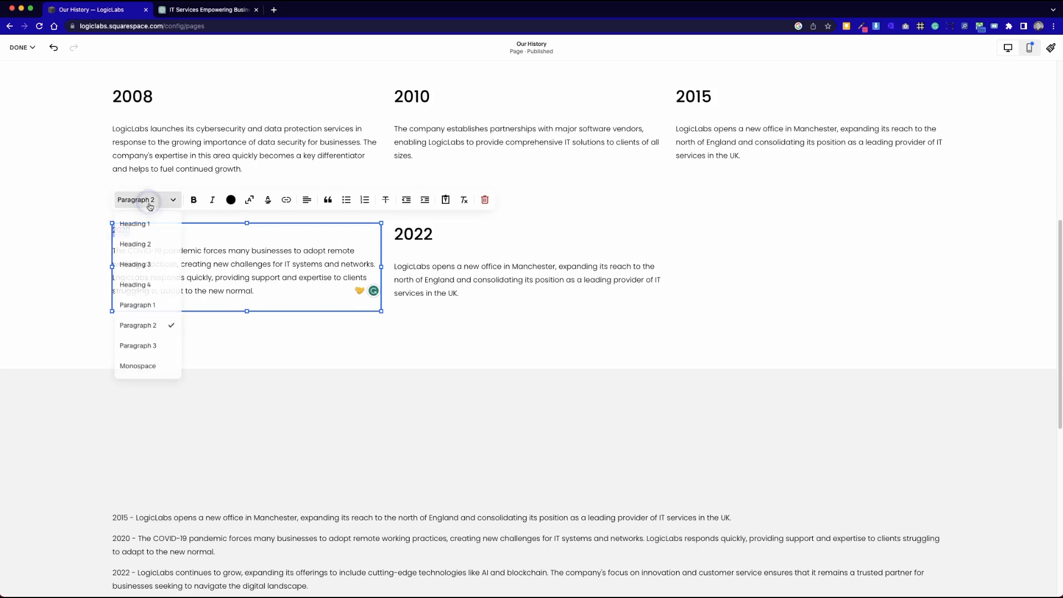
pyautogui.click(158, 265)
pyautogui.click(79, 247)
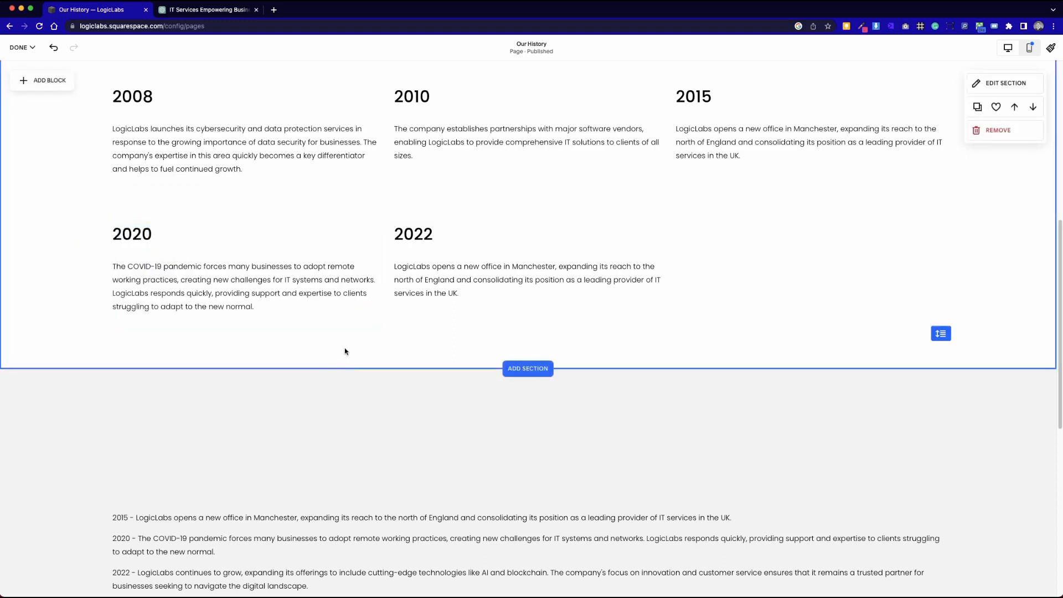
# Replace the 2022 block's description with the AI and blockchain text copied from the 2022 entry in the section below.
pyautogui.scroll(-5, 360, 379)
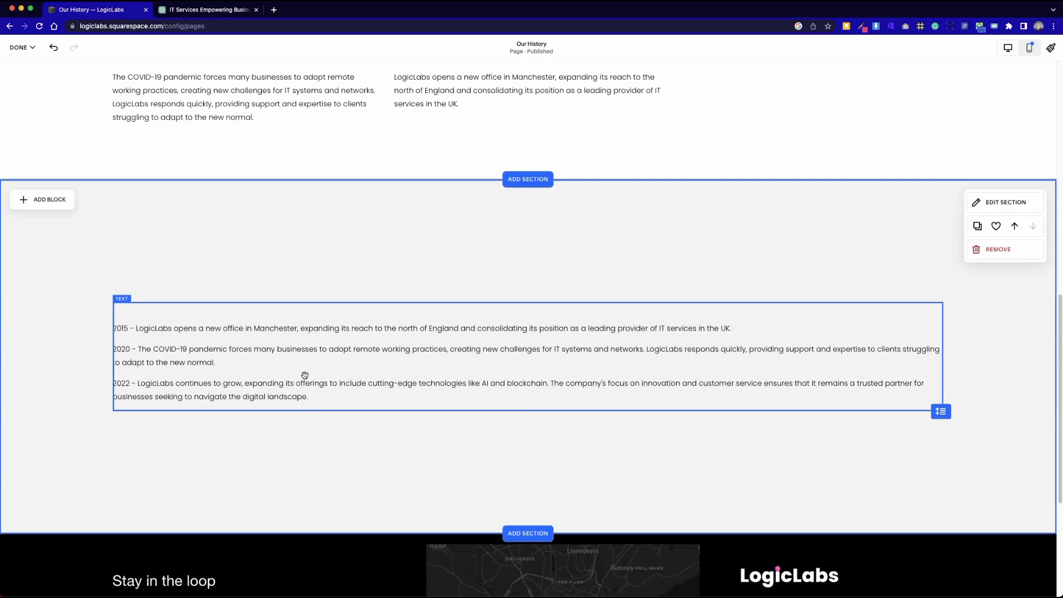
pyautogui.doubleClick(312, 383)
pyautogui.moveTo(313, 396); pyautogui.dragTo(136, 382)
pyautogui.press('super+c')
pyautogui.scroll(3, 138, 369)
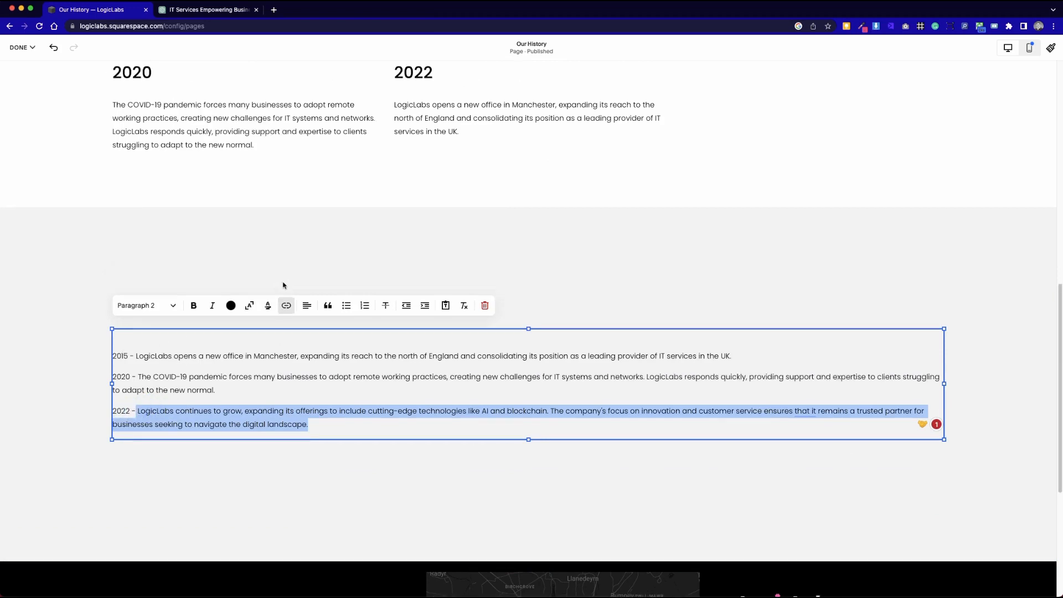
pyautogui.click(464, 236)
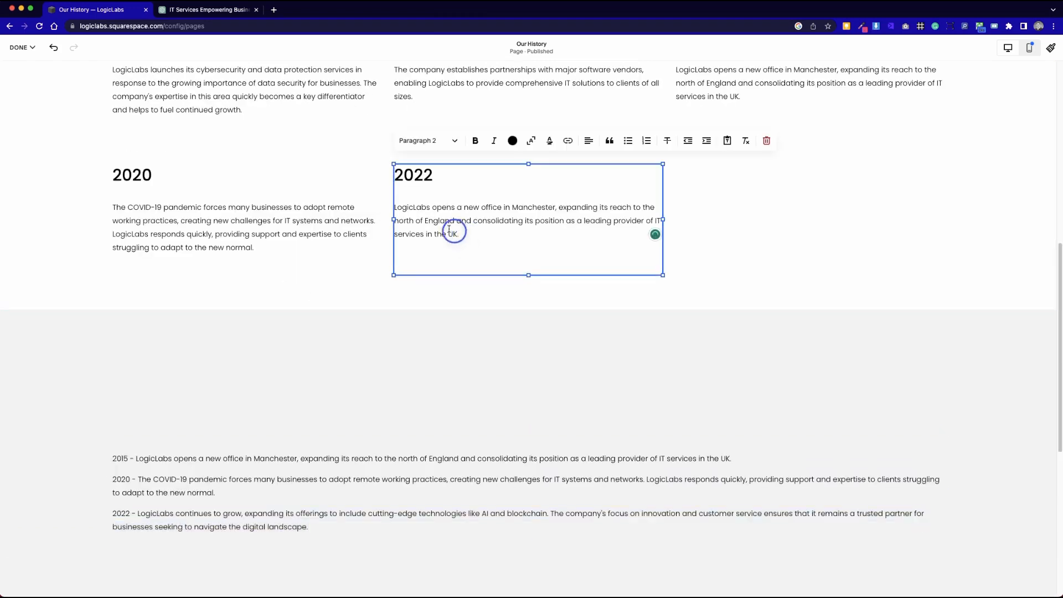
pyautogui.moveTo(397, 209); pyautogui.dragTo(469, 237)
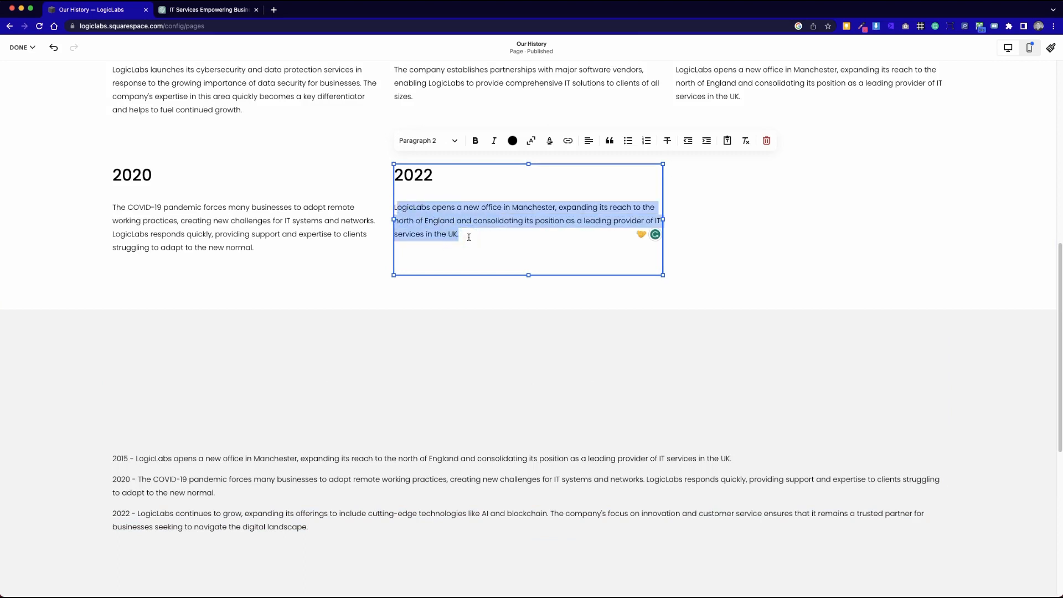
pyautogui.write('L')
pyautogui.press('super+v')
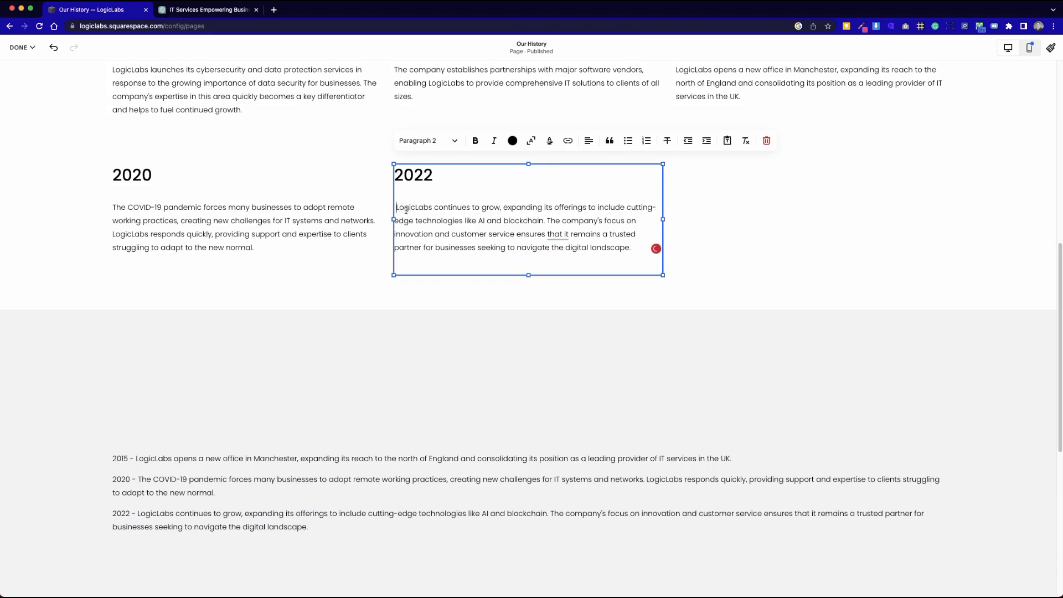
# Save the Our History page, exit editing and review the completed timeline grid in the preview.
pyautogui.scroll(5, 752, 319)
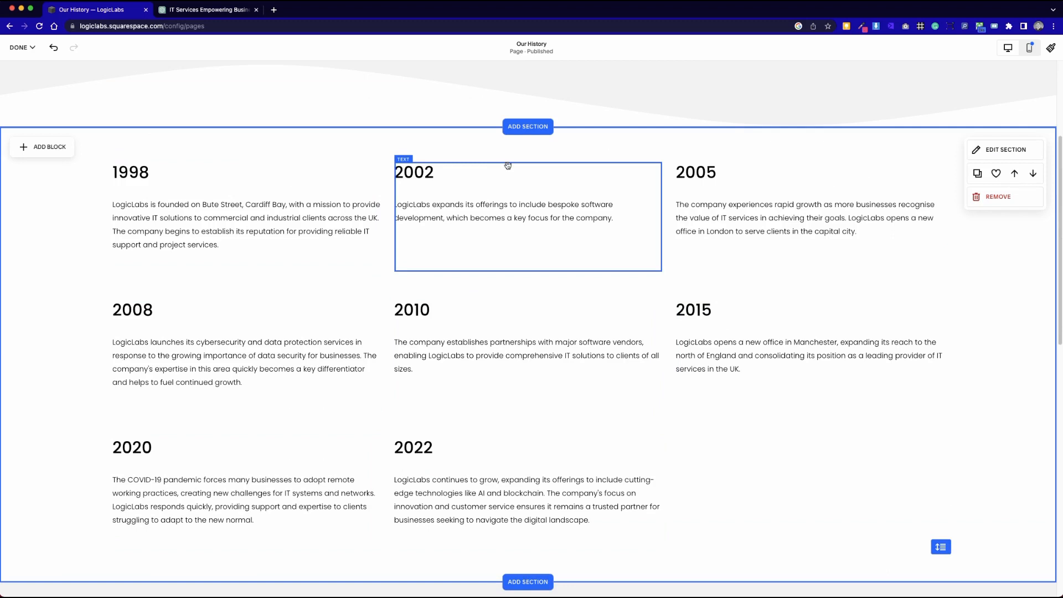
pyautogui.click(21, 47)
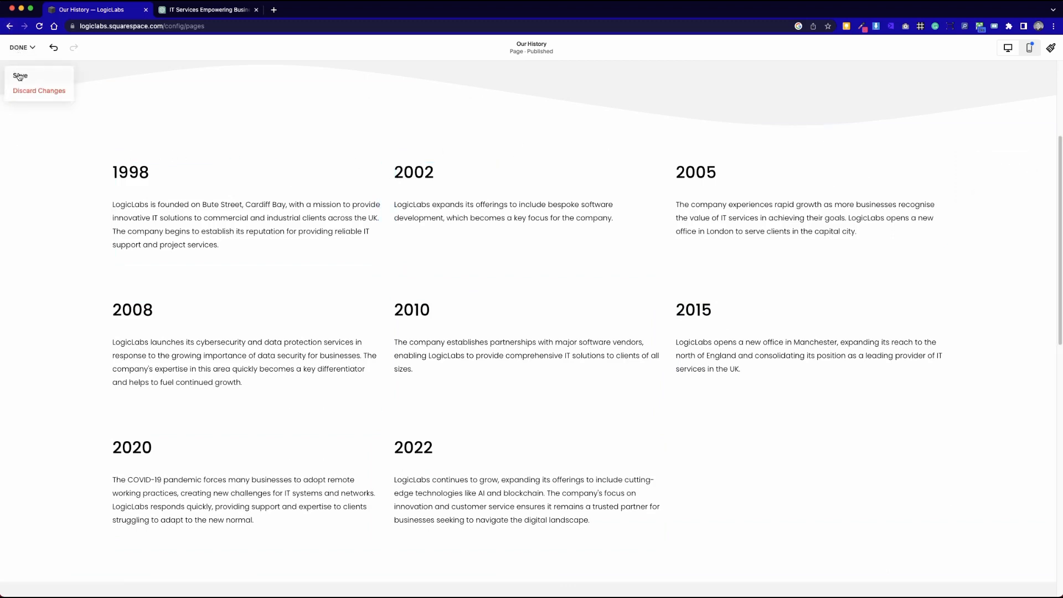
pyautogui.click(20, 76)
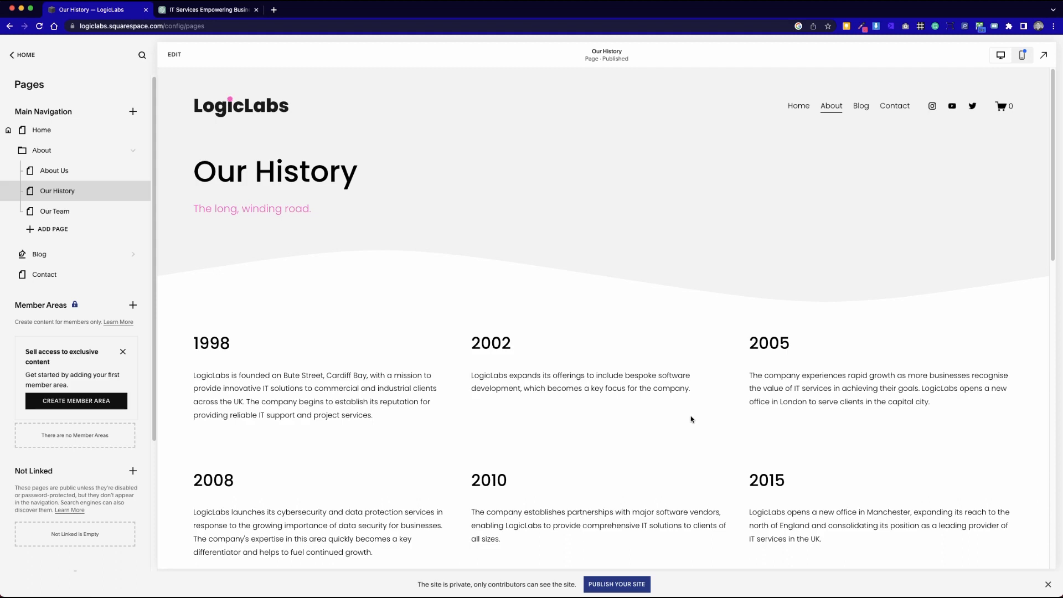
pyautogui.scroll(-3, 691, 419)
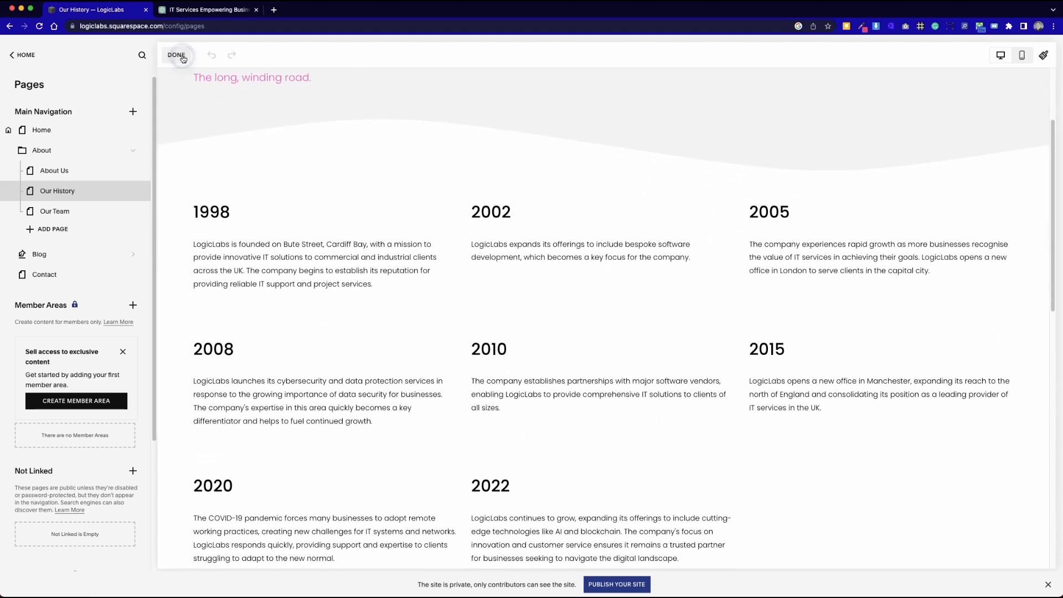
# Reopen the page for editing and remove the leftover grey section holding the 2015, 2020 and 2022 source text.
pyautogui.click(183, 58)
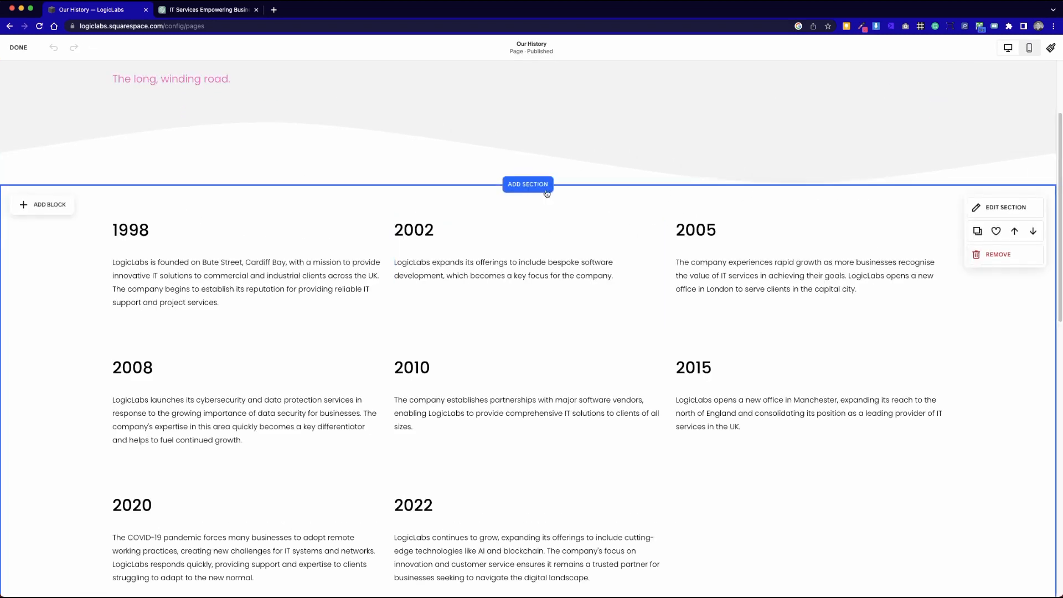
pyautogui.scroll(-5, 543, 343)
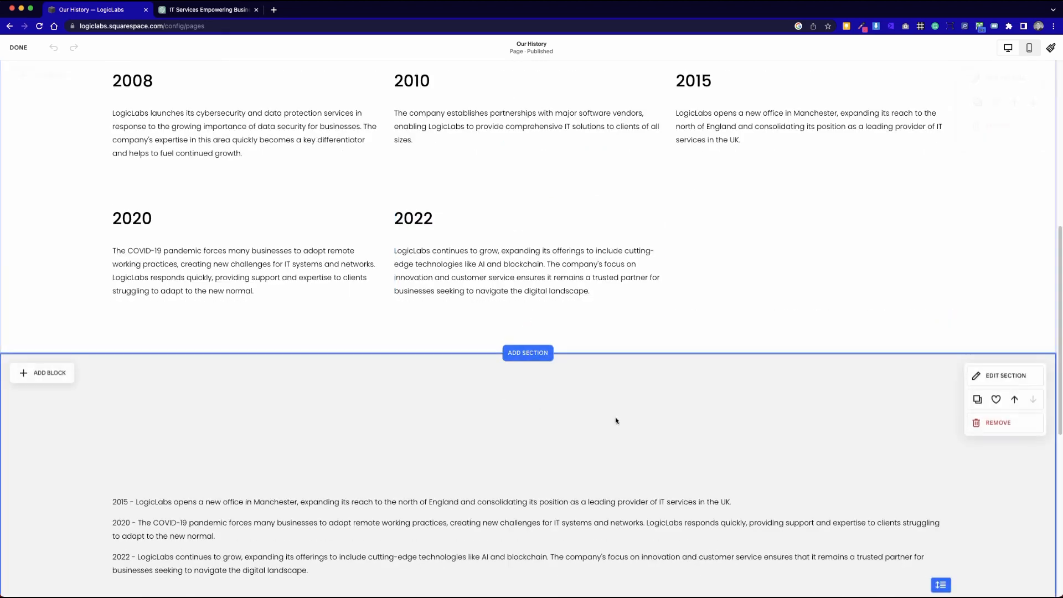
pyautogui.scroll(-1, 616, 421)
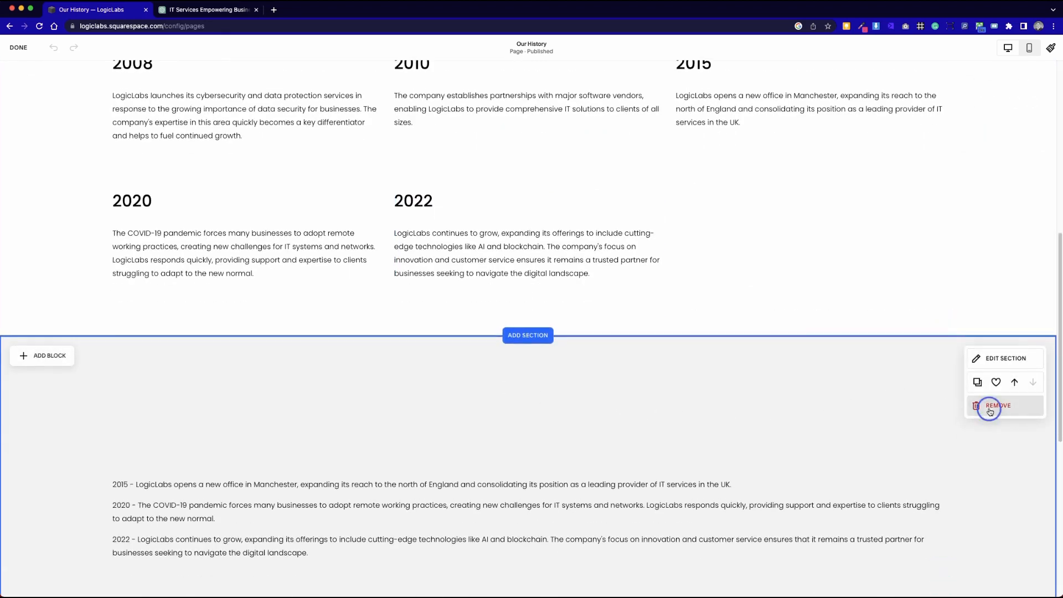
pyautogui.click(994, 407)
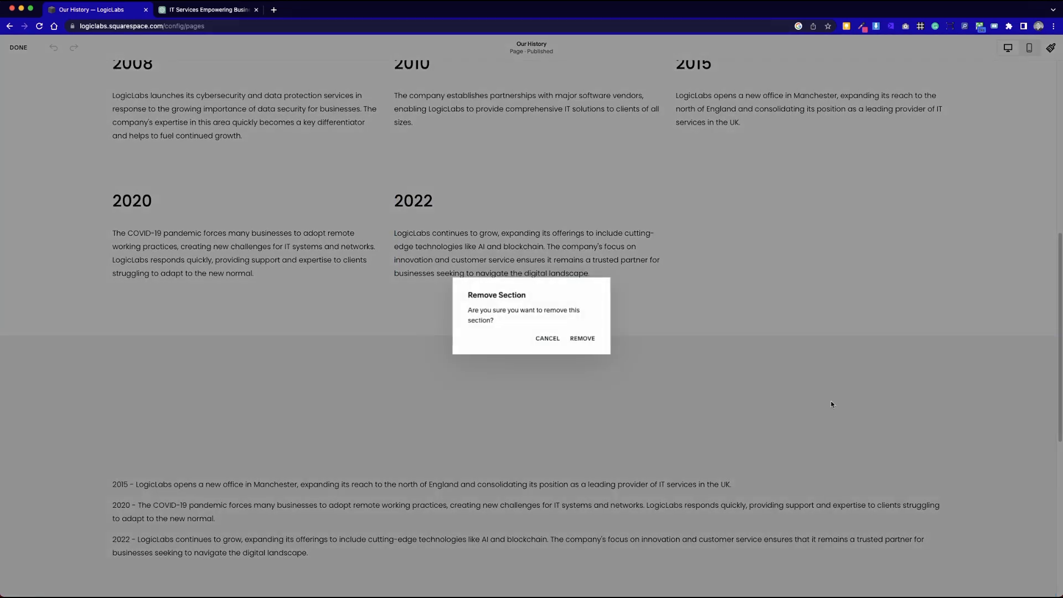
pyautogui.click(582, 339)
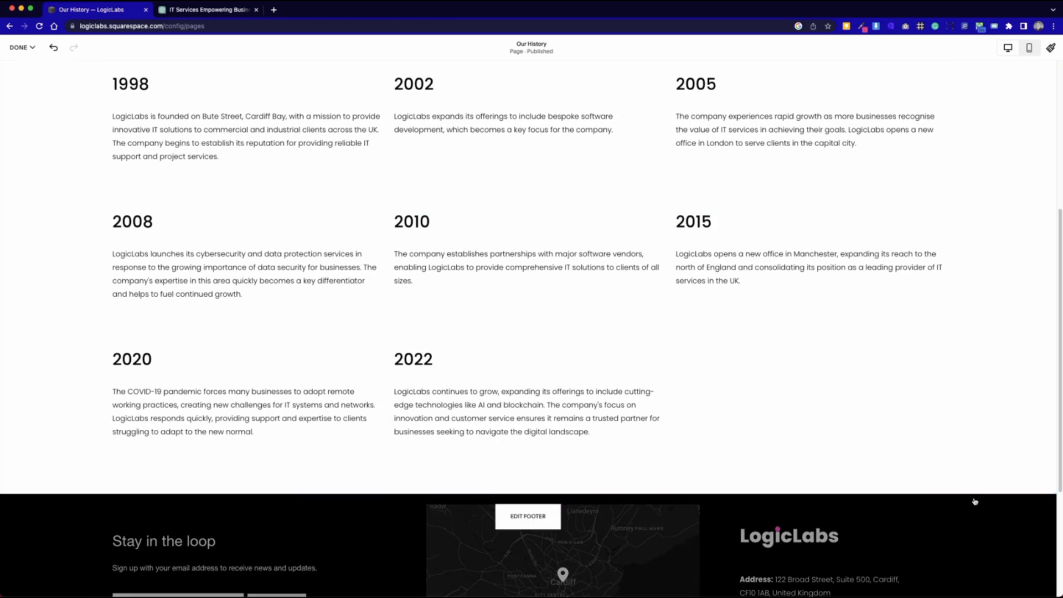
# Open the timeline section's format settings and turn on its divider.
pyautogui.scroll(4, 950, 421)
pyautogui.scroll(-1, 949, 387)
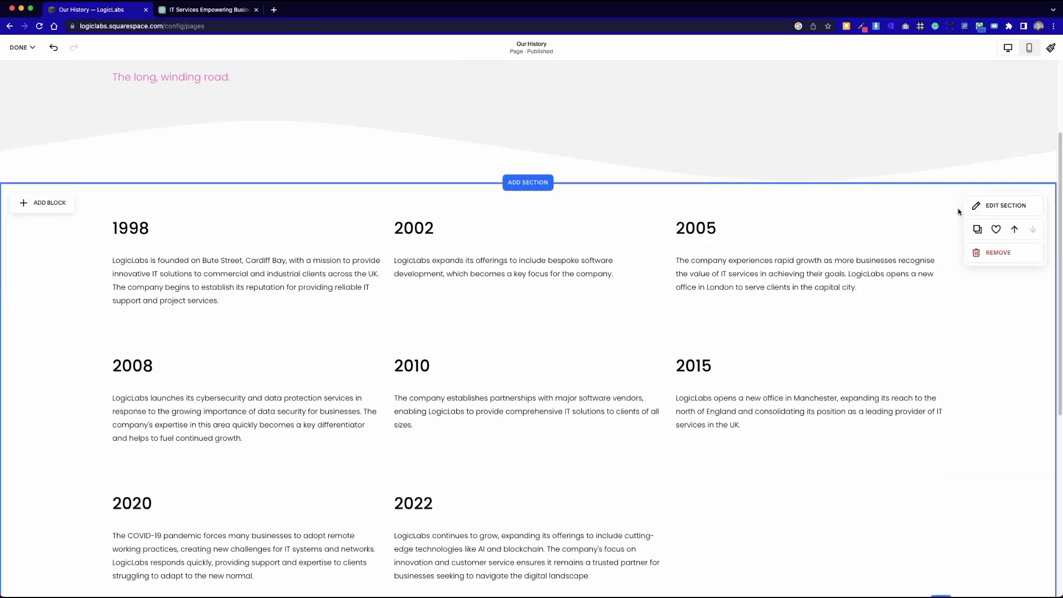
pyautogui.click(991, 205)
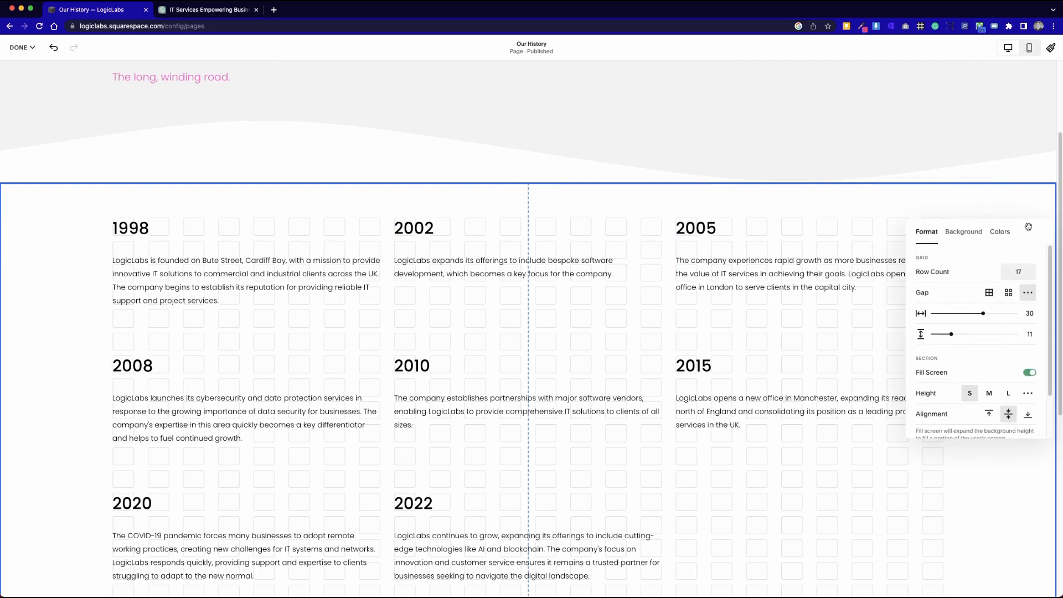
pyautogui.moveTo(1027, 227); pyautogui.dragTo(733, 158)
pyautogui.scroll(-2, 713, 229)
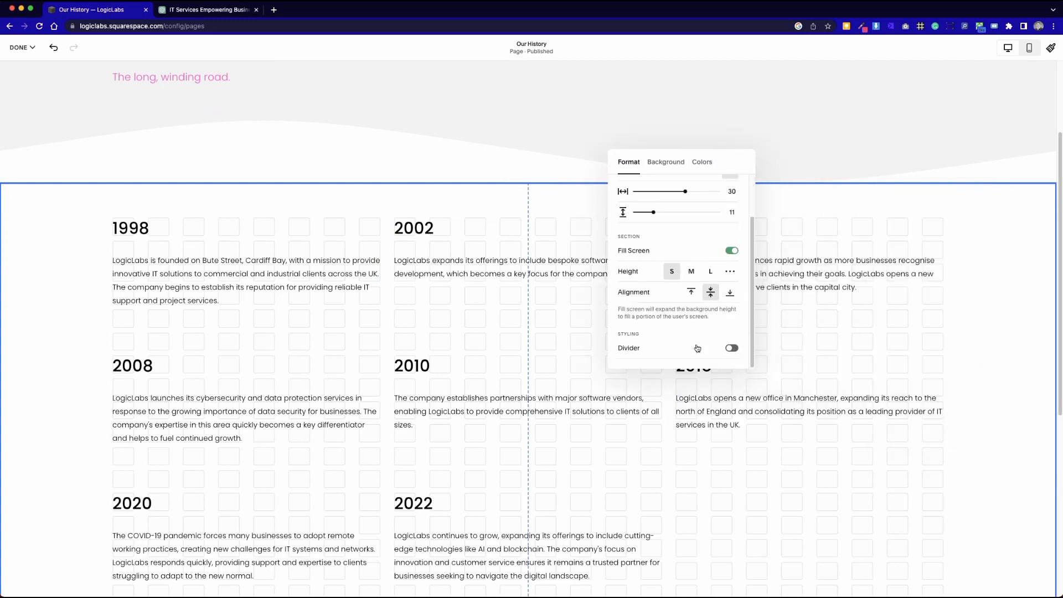
pyautogui.click(731, 348)
pyautogui.scroll(-4, 427, 332)
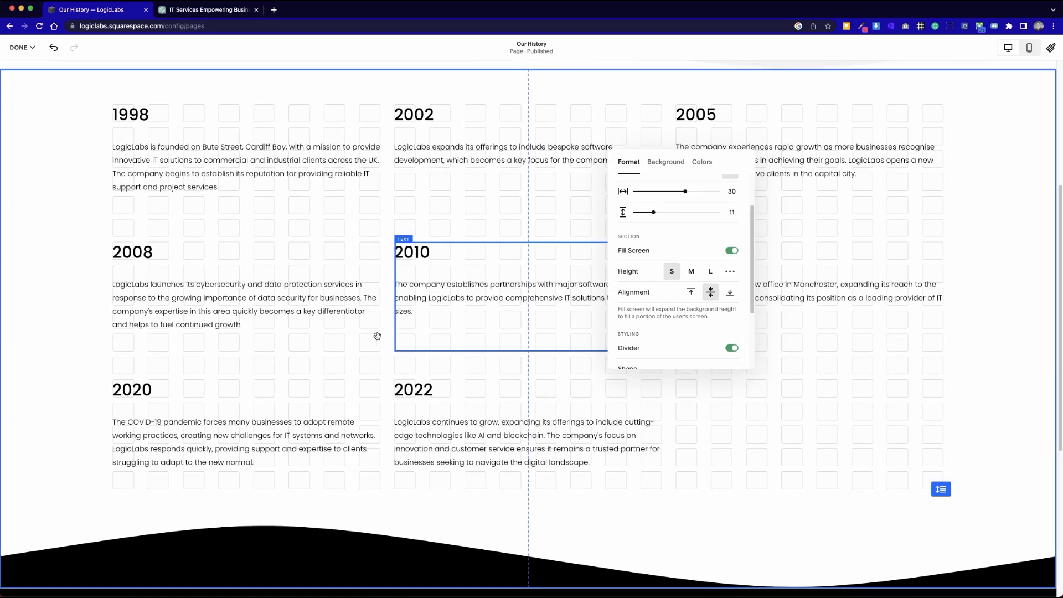
# Close the section settings and examine the timeline grid and its wavy divider between the page header and the footer.
pyautogui.scroll(2, 319, 210)
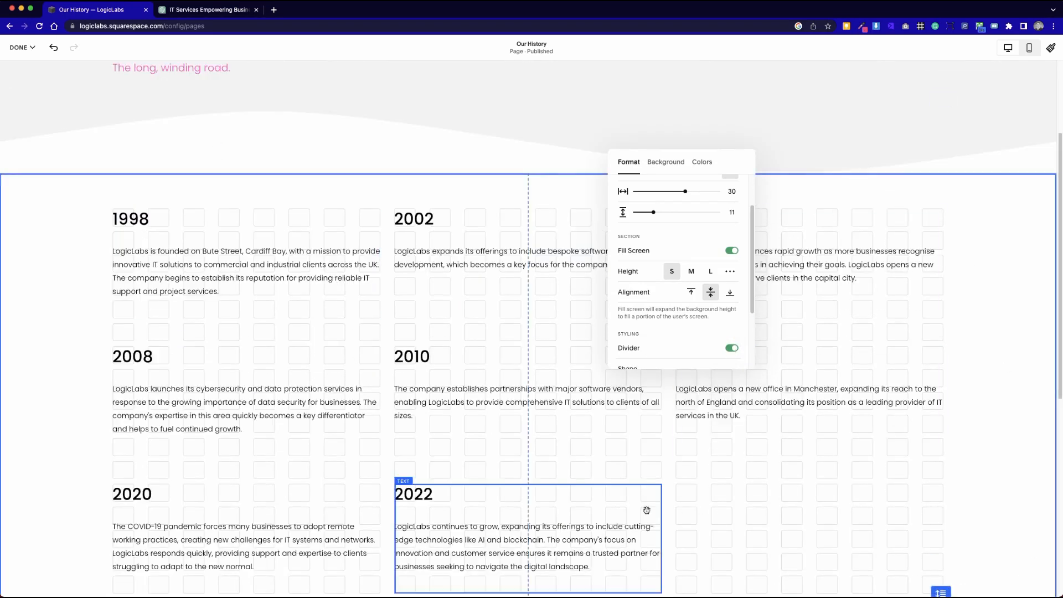
pyautogui.scroll(-4, 645, 510)
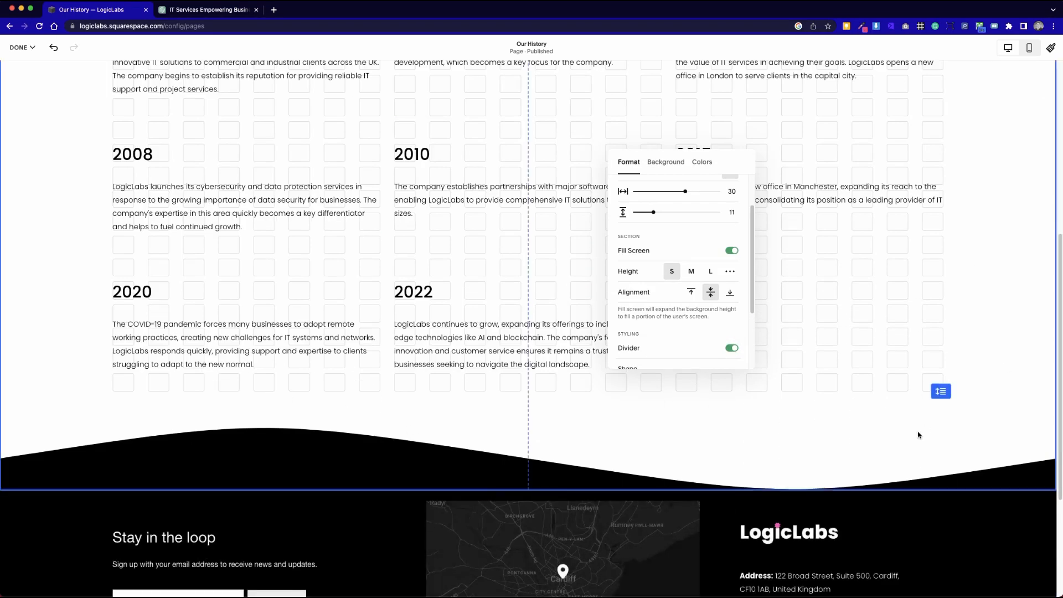
pyautogui.scroll(-2, 686, 338)
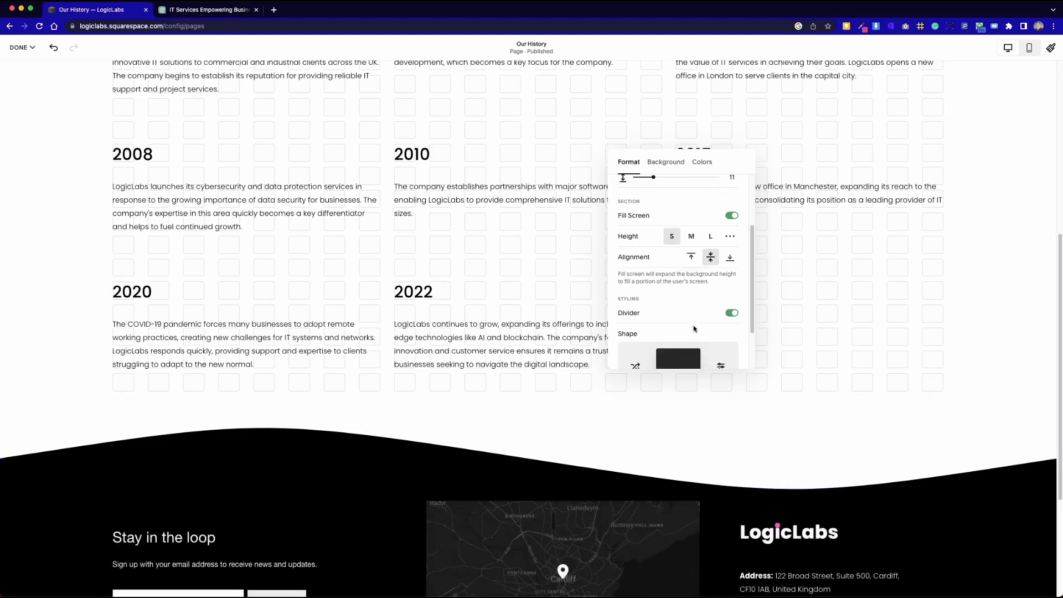
pyautogui.scroll(-2, 688, 337)
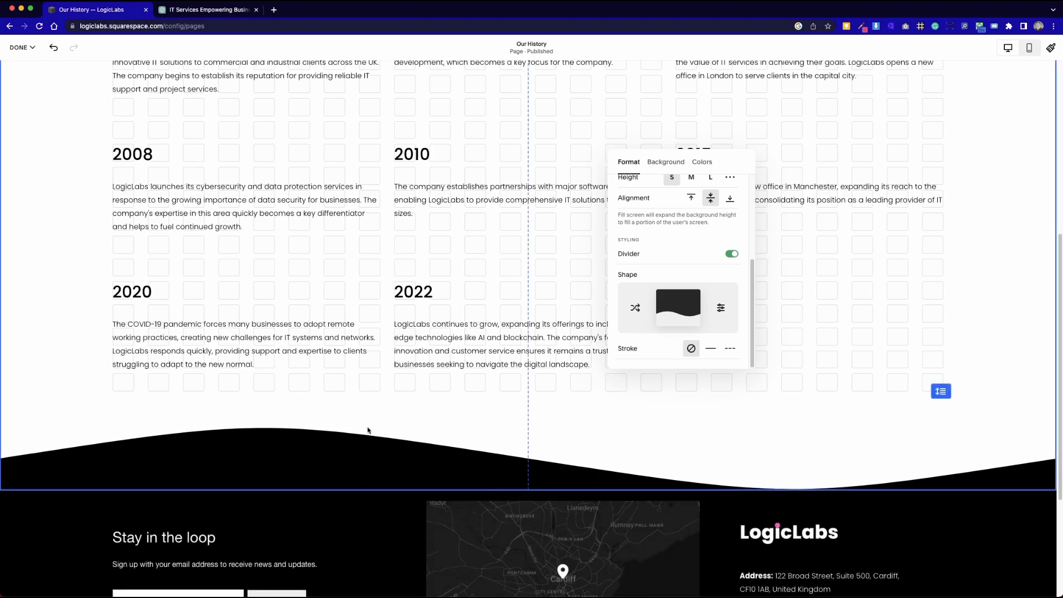
pyautogui.click(441, 398)
pyautogui.scroll(5, 504, 387)
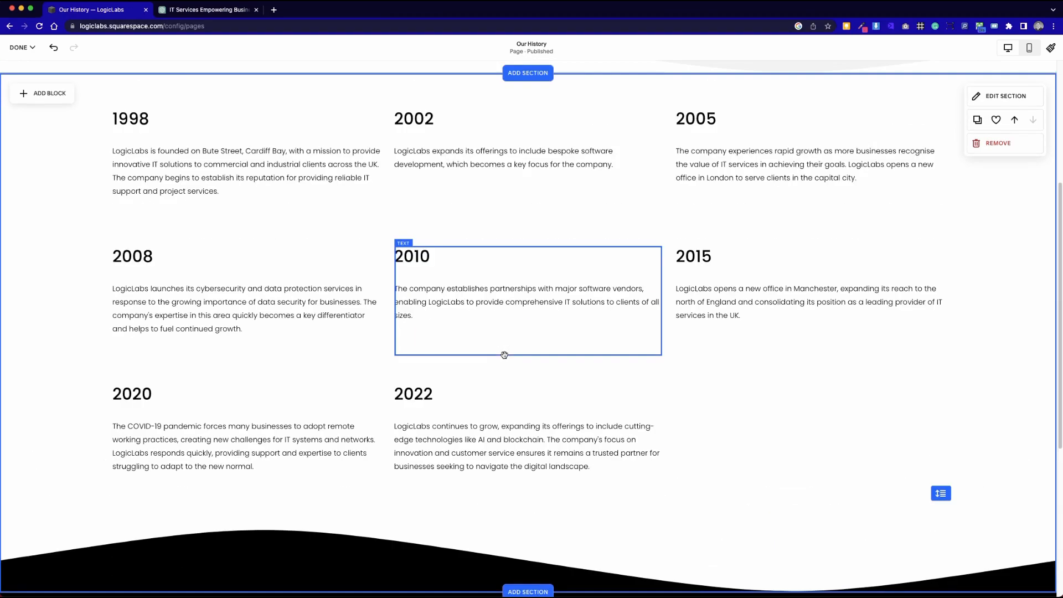
pyautogui.scroll(2, 505, 354)
pyautogui.scroll(-9, 505, 355)
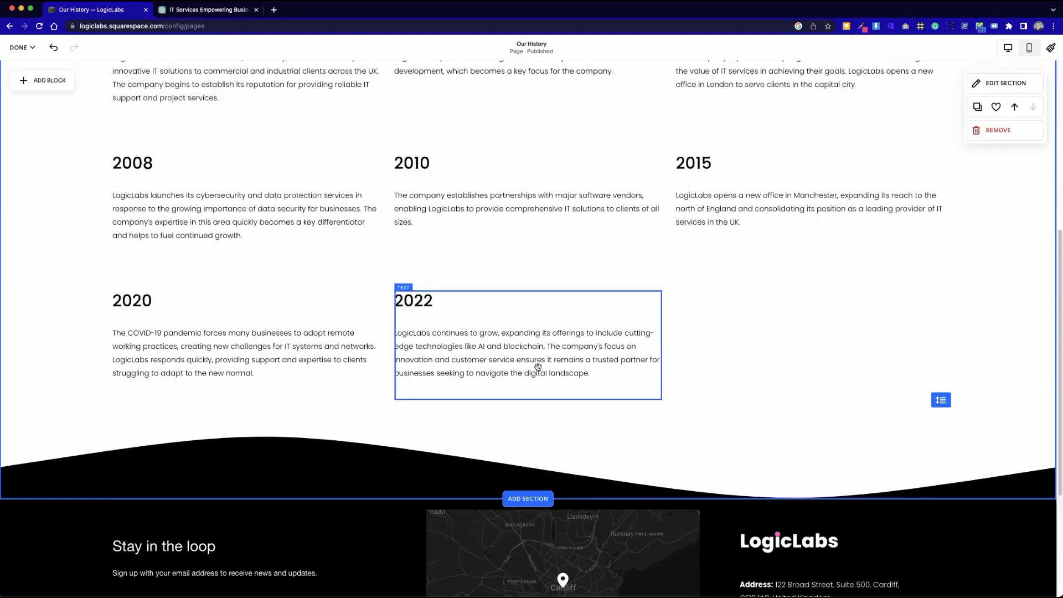
pyautogui.scroll(3, 802, 310)
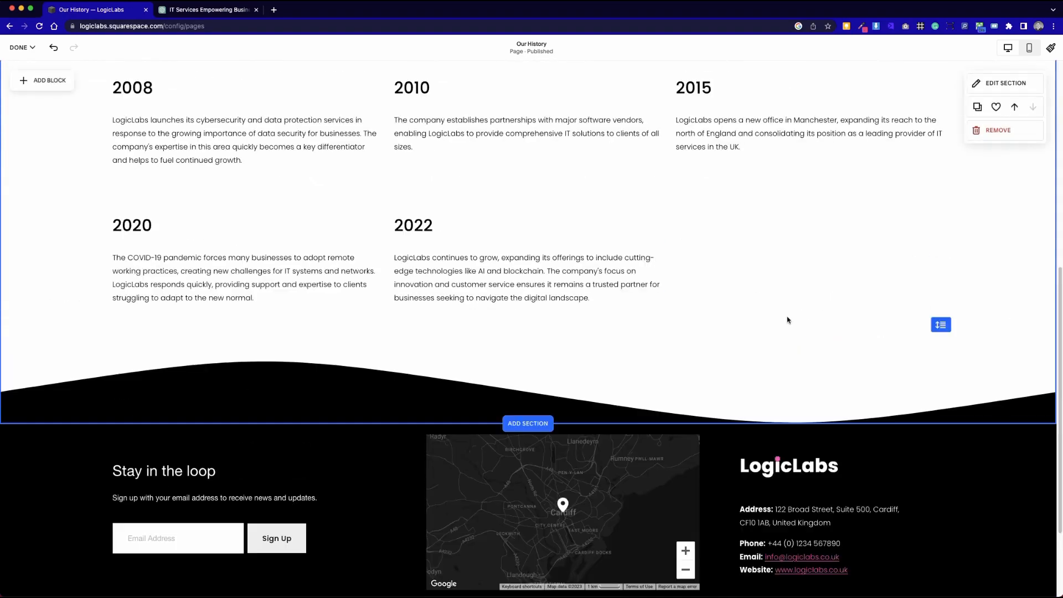
pyautogui.scroll(3, 787, 322)
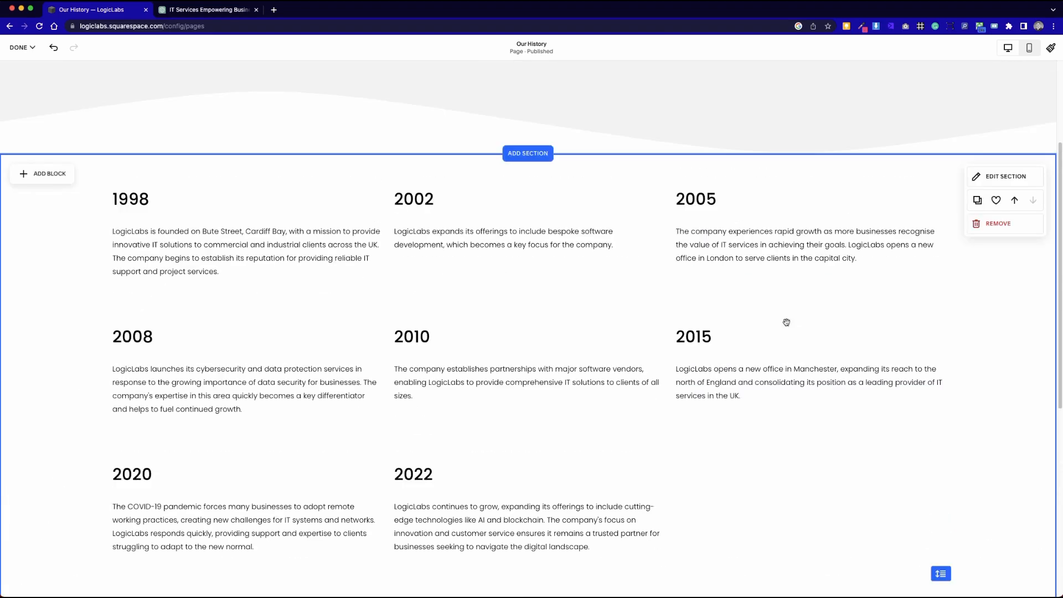
pyautogui.scroll(-5, 786, 323)
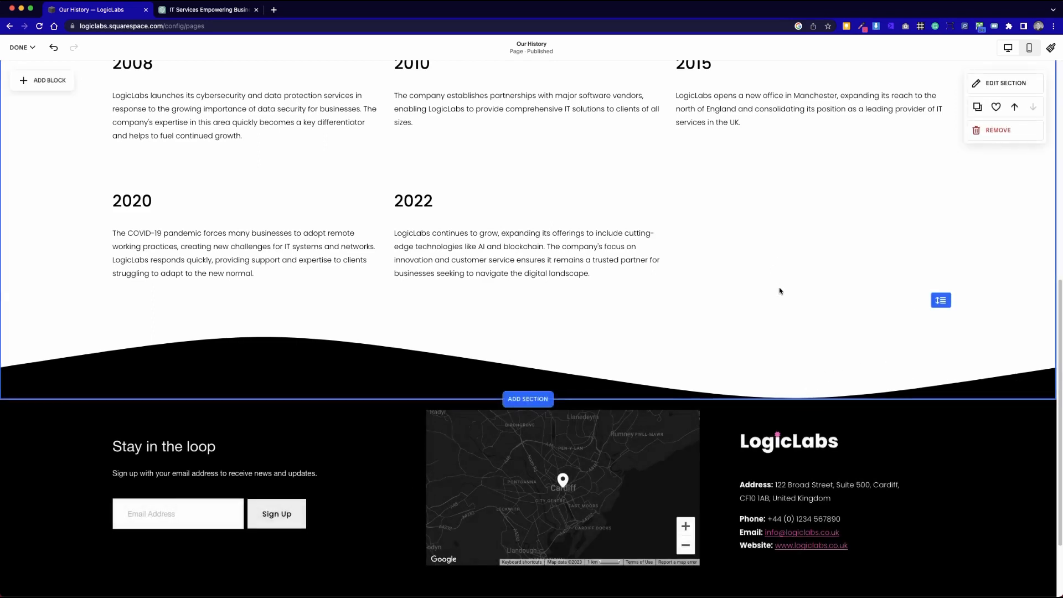
pyautogui.scroll(3, 776, 251)
pyautogui.scroll(5, 895, 462)
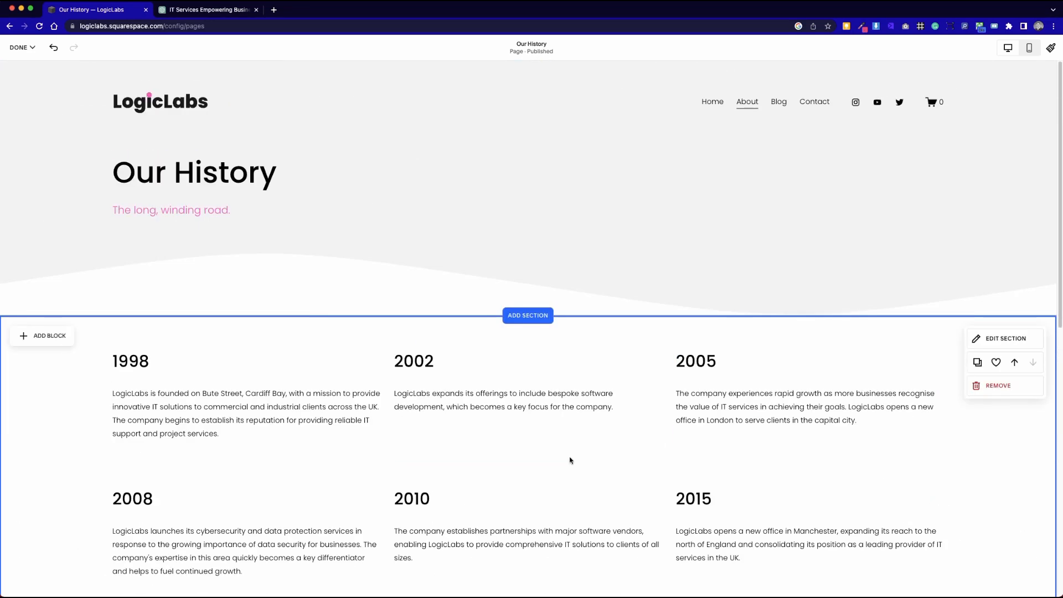
# Save the page with its new section divider, exit editing and check the result in the preview.
pyautogui.click(35, 47)
pyautogui.click(29, 76)
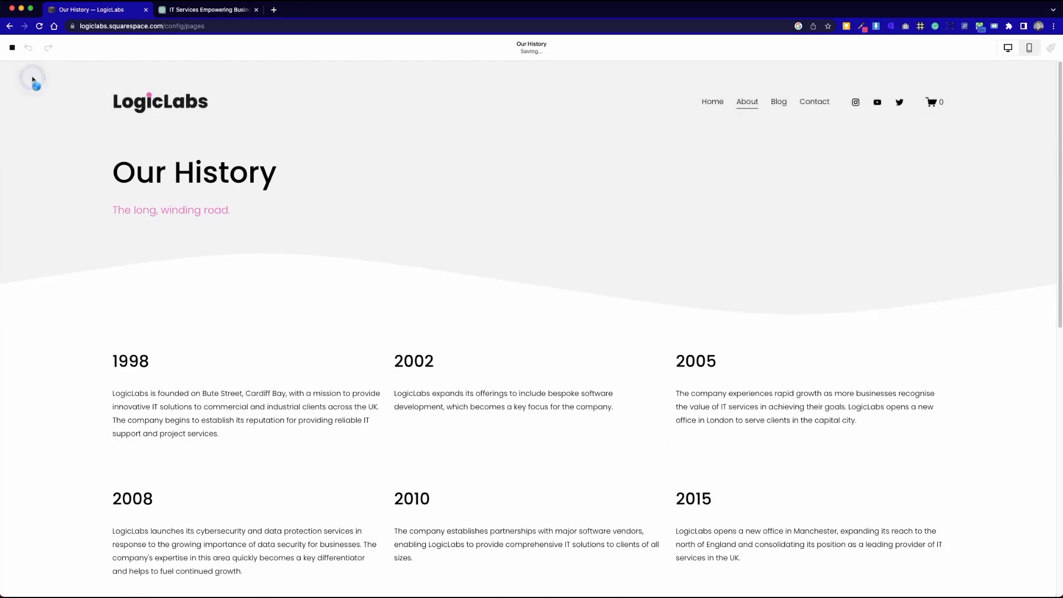
pyautogui.scroll(-6, 609, 253)
pyautogui.scroll(3, 610, 252)
pyautogui.scroll(2, 609, 252)
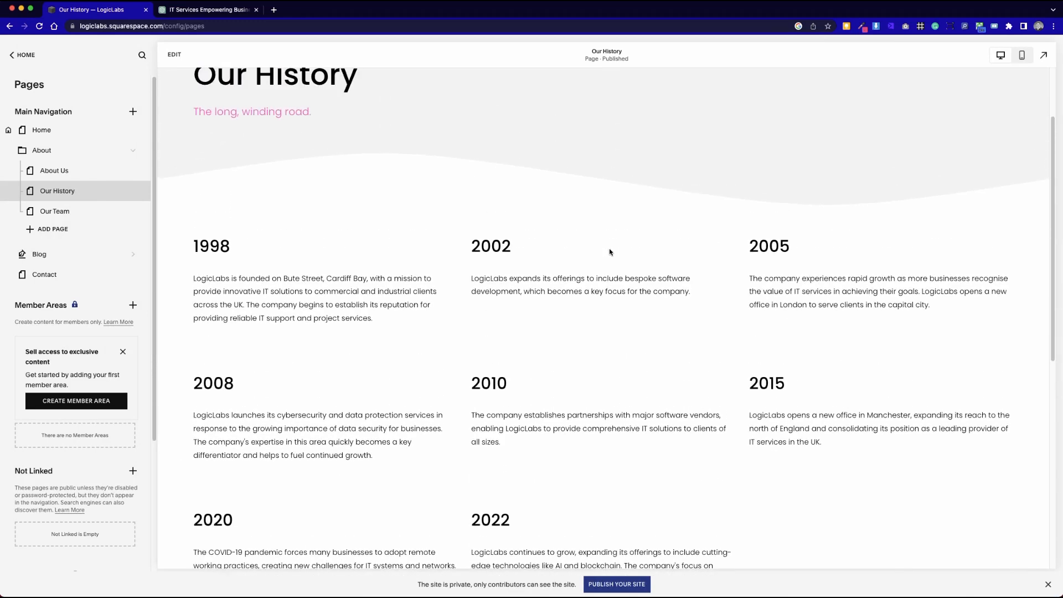
pyautogui.scroll(2, 610, 252)
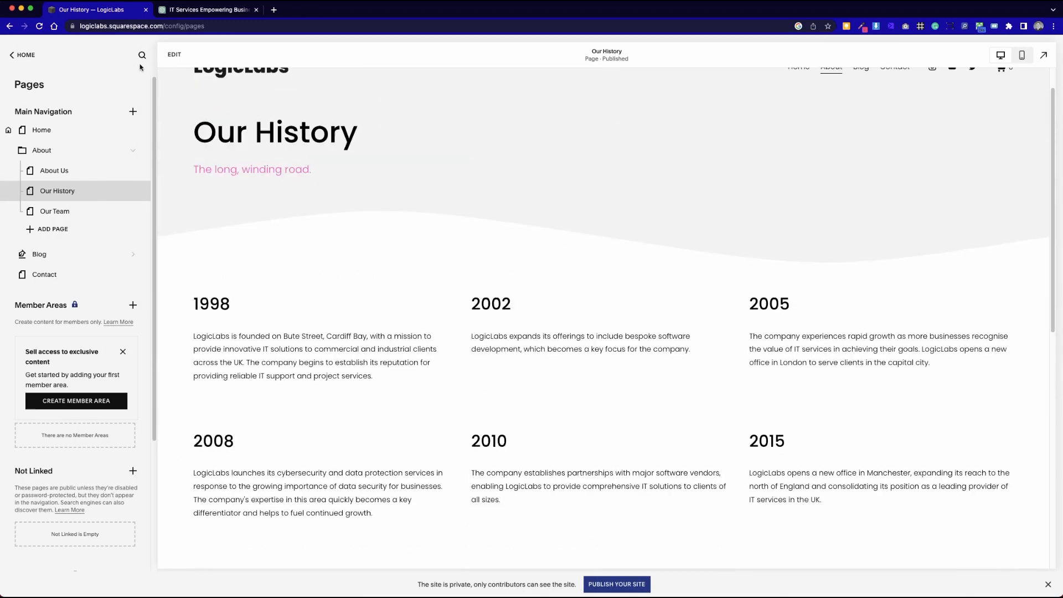
# Reopen the page for editing and insert the Intro section layout with text, a button and a house-and-mountain image above the timeline.
pyautogui.click(173, 54)
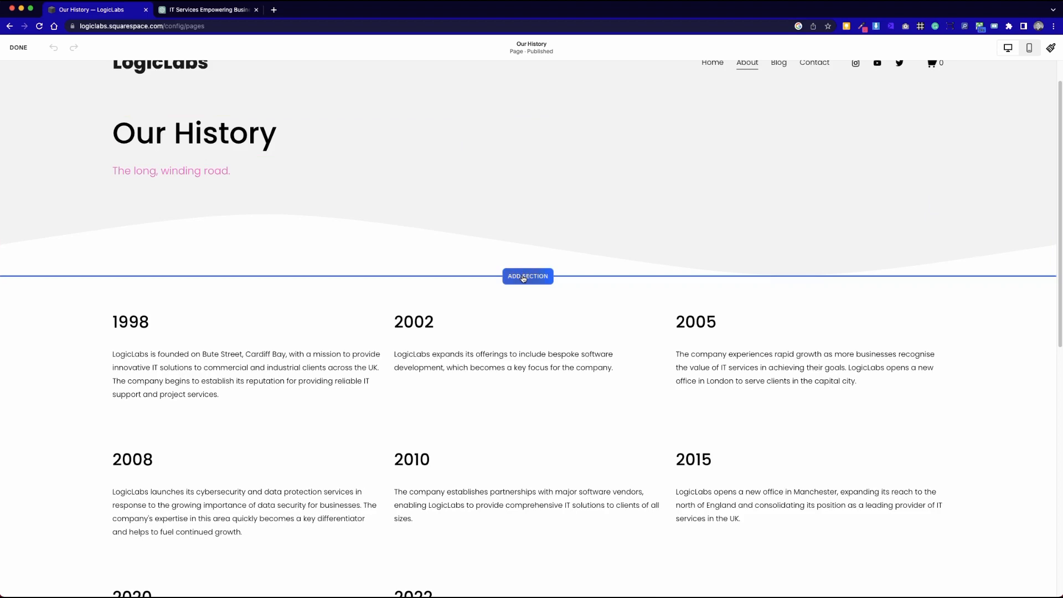
pyautogui.click(523, 277)
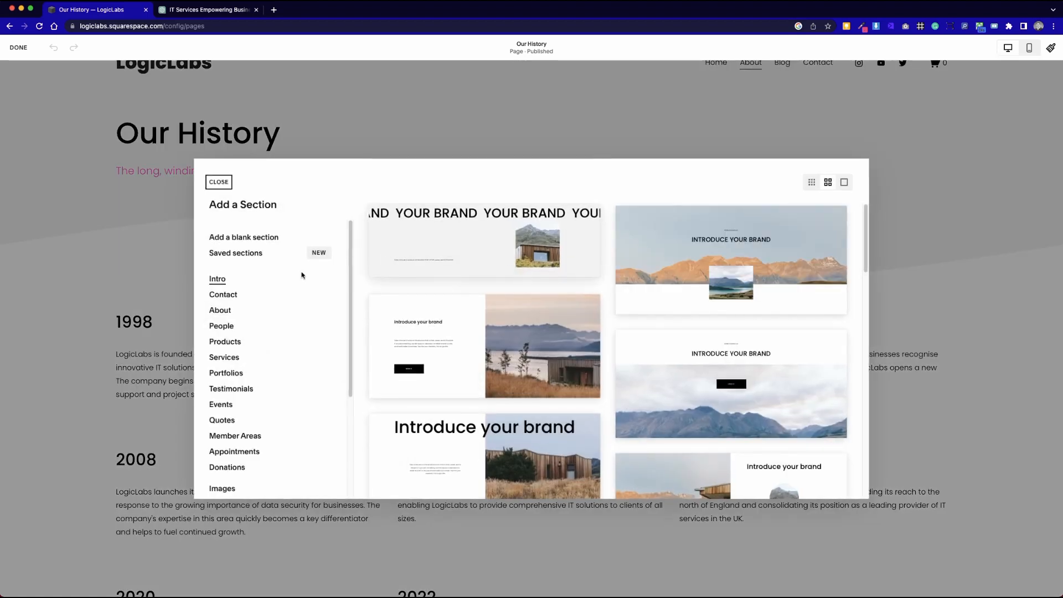
pyautogui.scroll(-5, 589, 328)
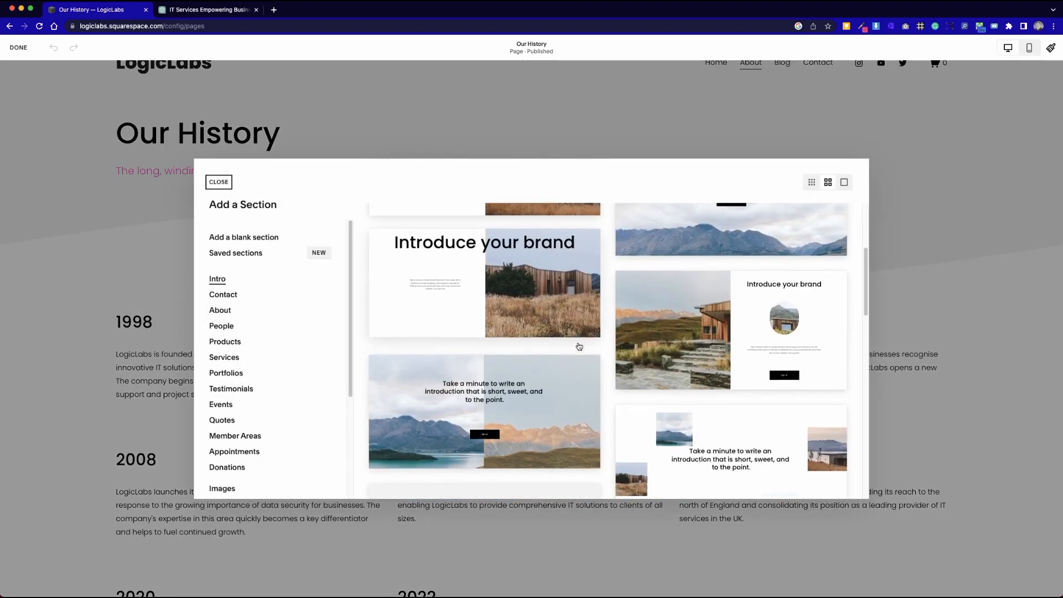
pyautogui.scroll(-3, 578, 346)
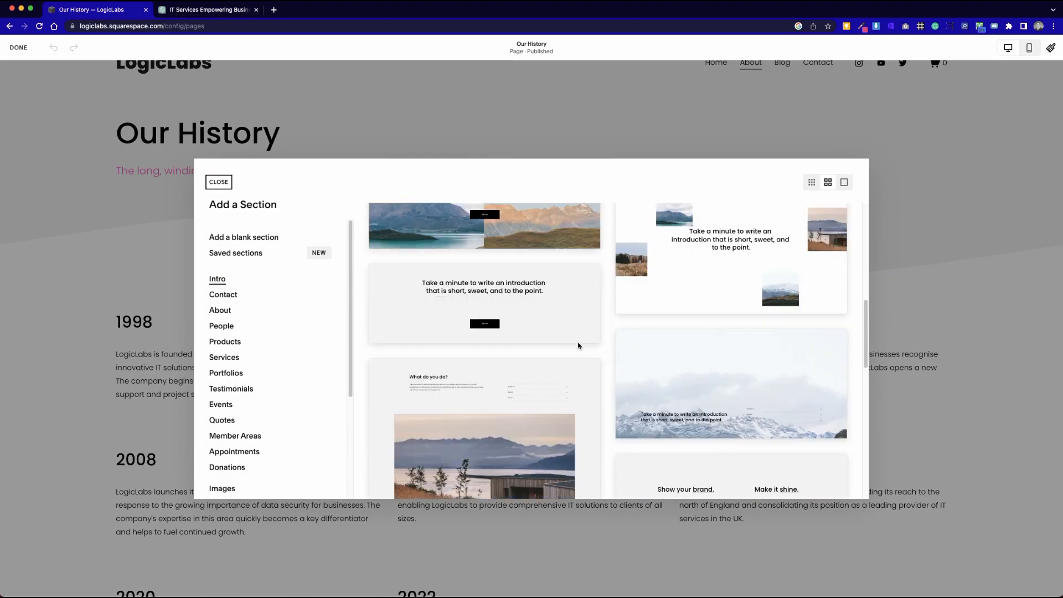
pyautogui.scroll(-5, 548, 341)
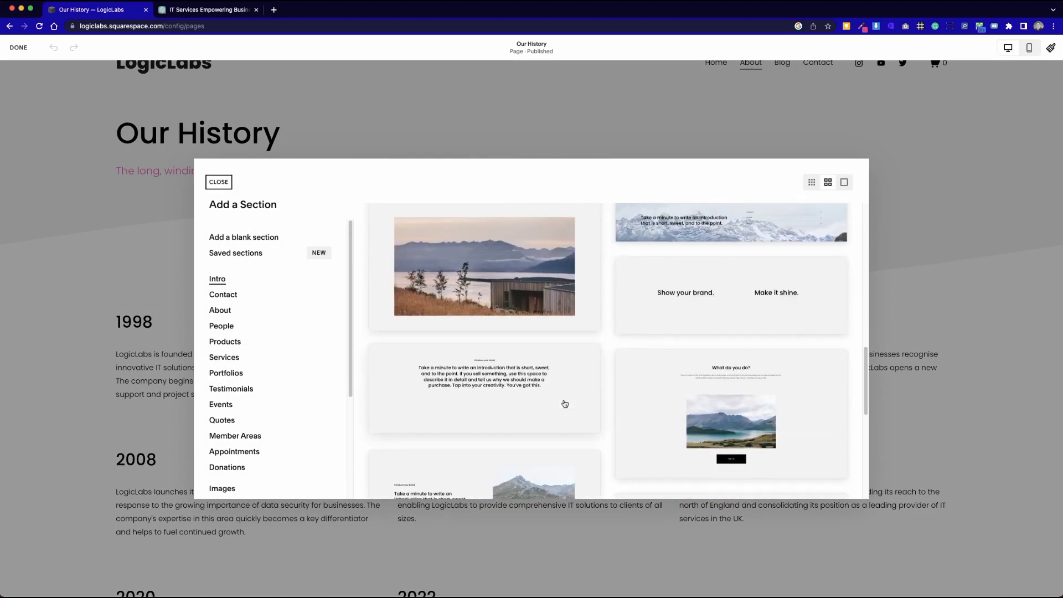
pyautogui.scroll(-5, 524, 376)
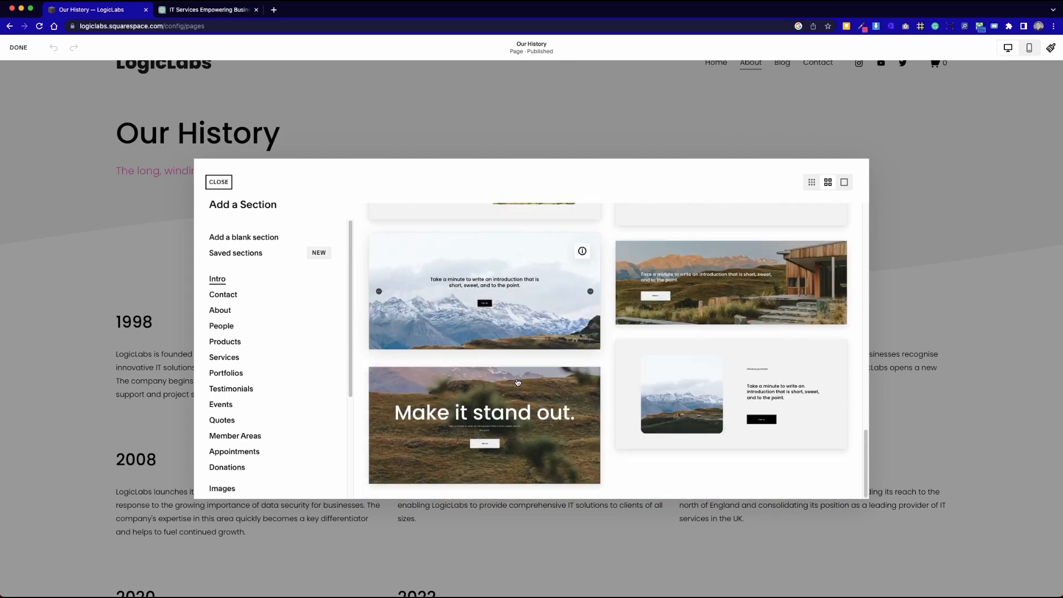
pyautogui.scroll(2, 518, 383)
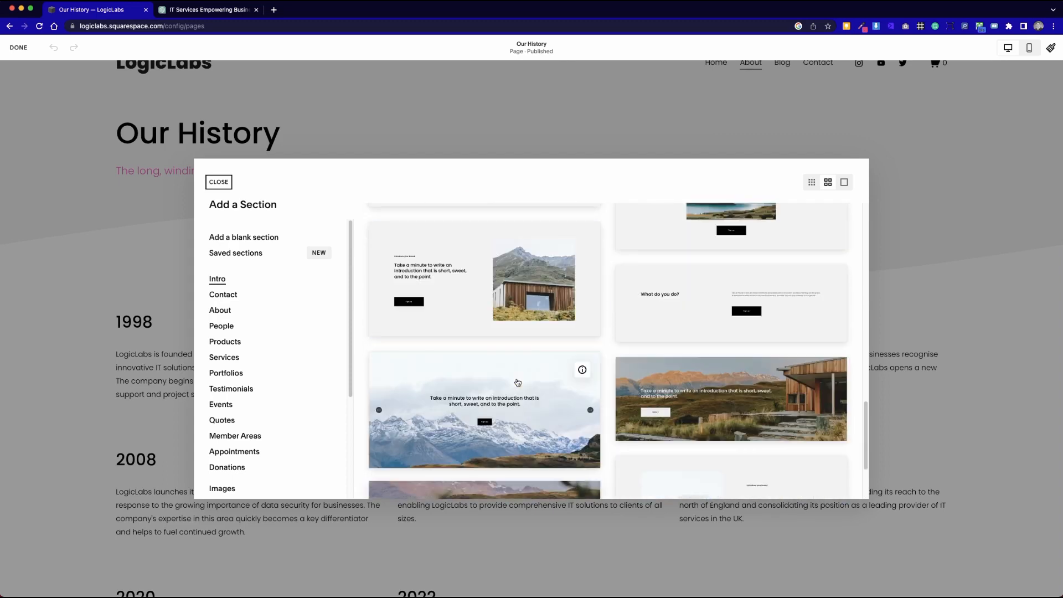
pyautogui.scroll(-2, 517, 382)
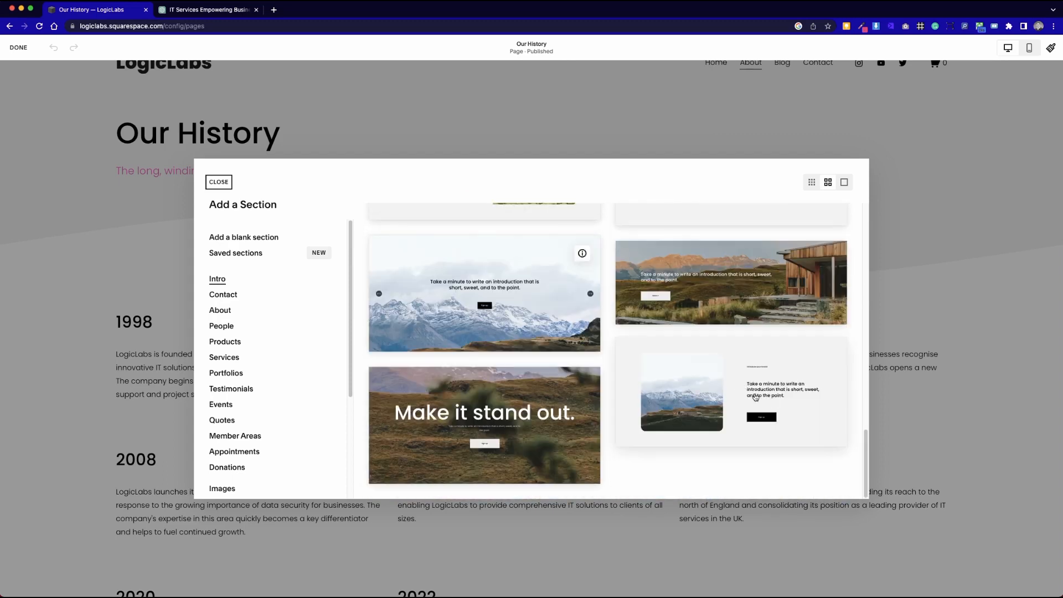
pyautogui.scroll(5, 758, 397)
pyautogui.scroll(-5, 755, 398)
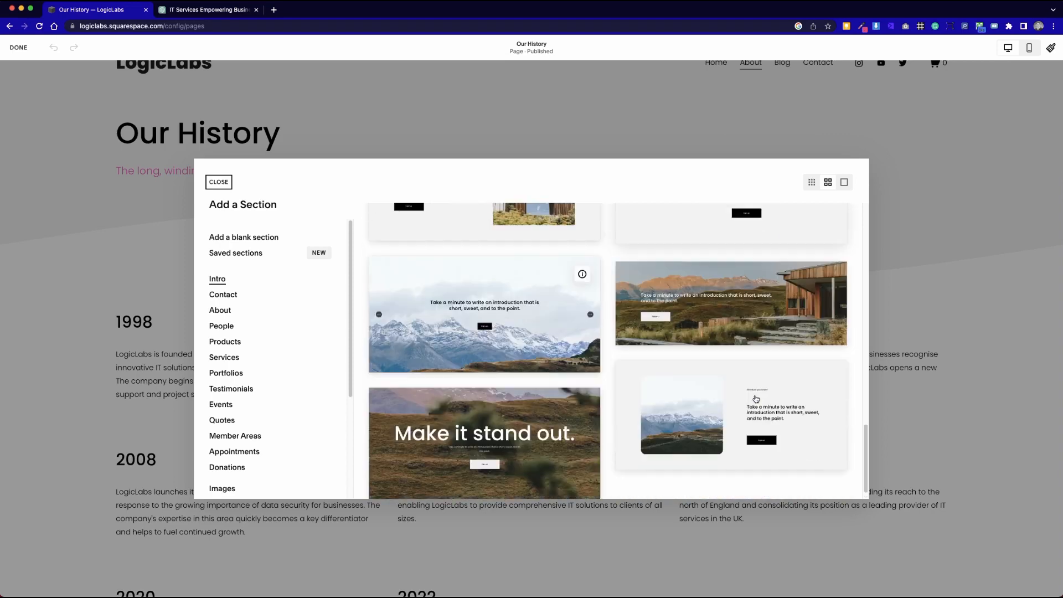
pyautogui.scroll(3, 461, 333)
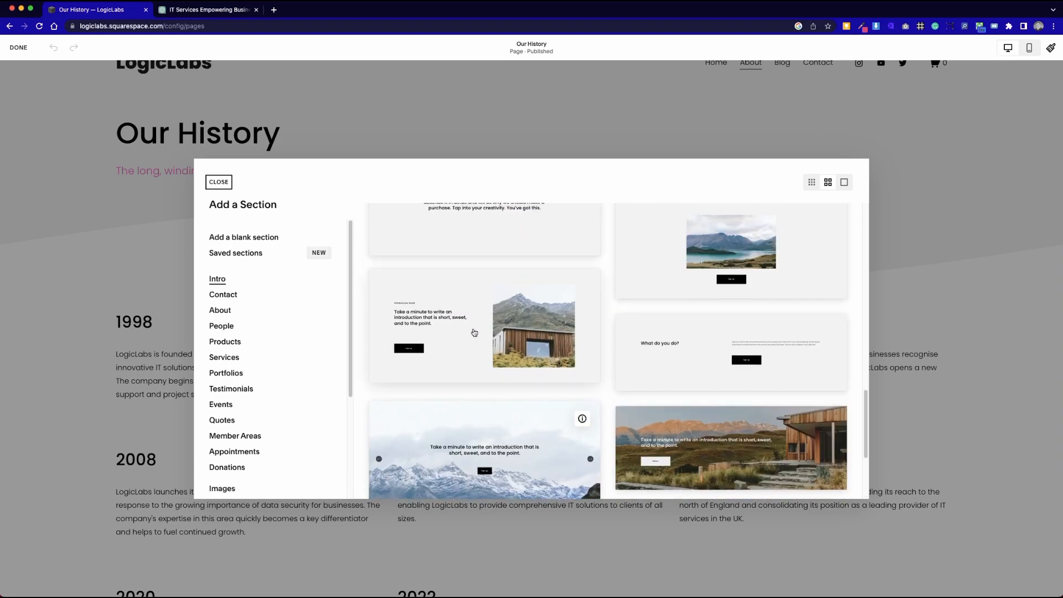
pyautogui.click(493, 341)
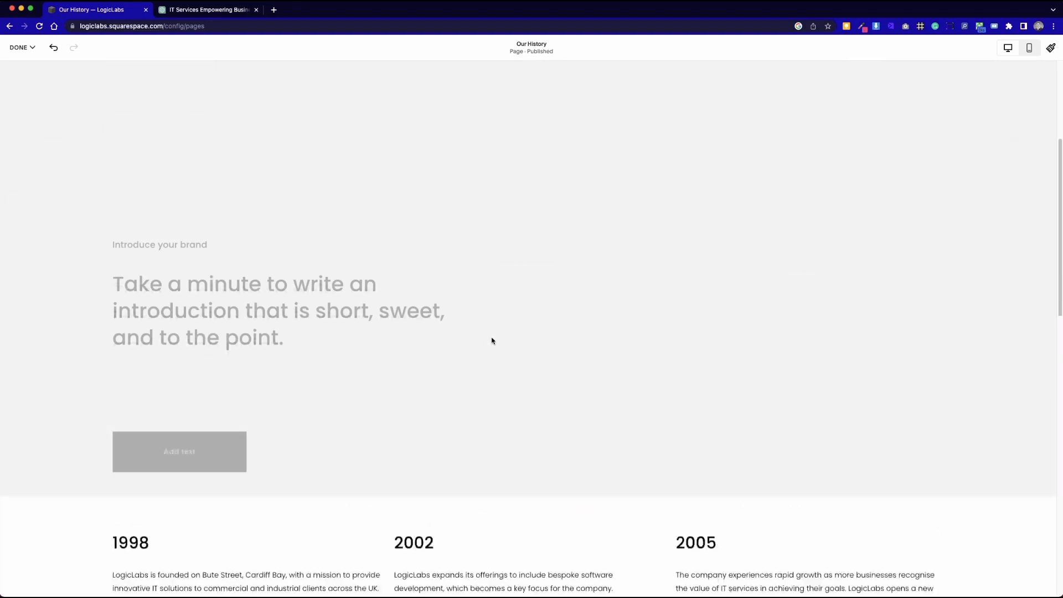
# Apply the Lightest 1 color theme to the new intro section between the page header and the timeline.
pyautogui.scroll(-4, 639, 395)
pyautogui.scroll(-4, 639, 395)
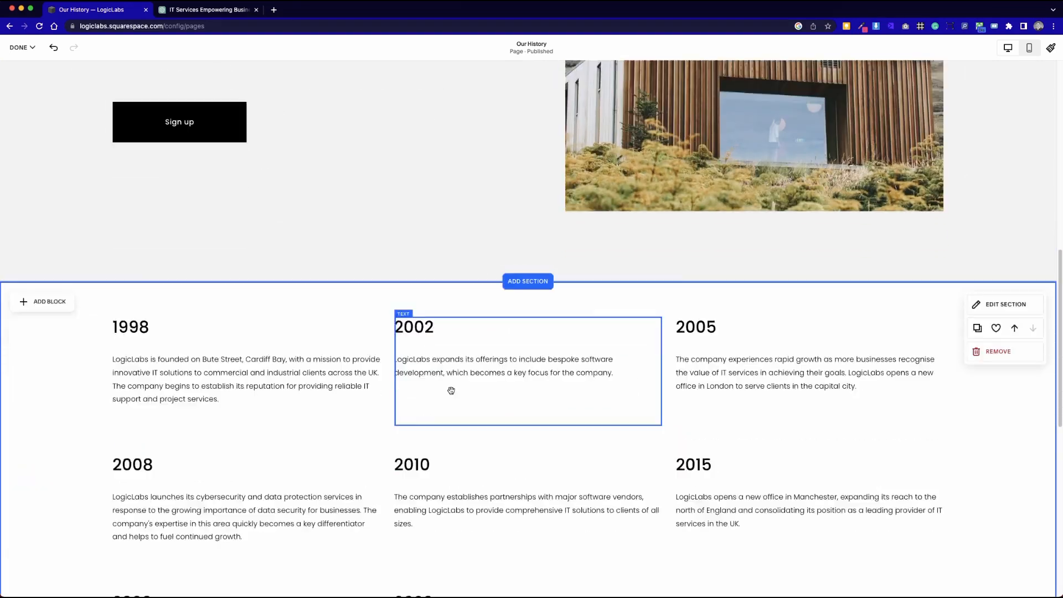
pyautogui.scroll(10, 702, 429)
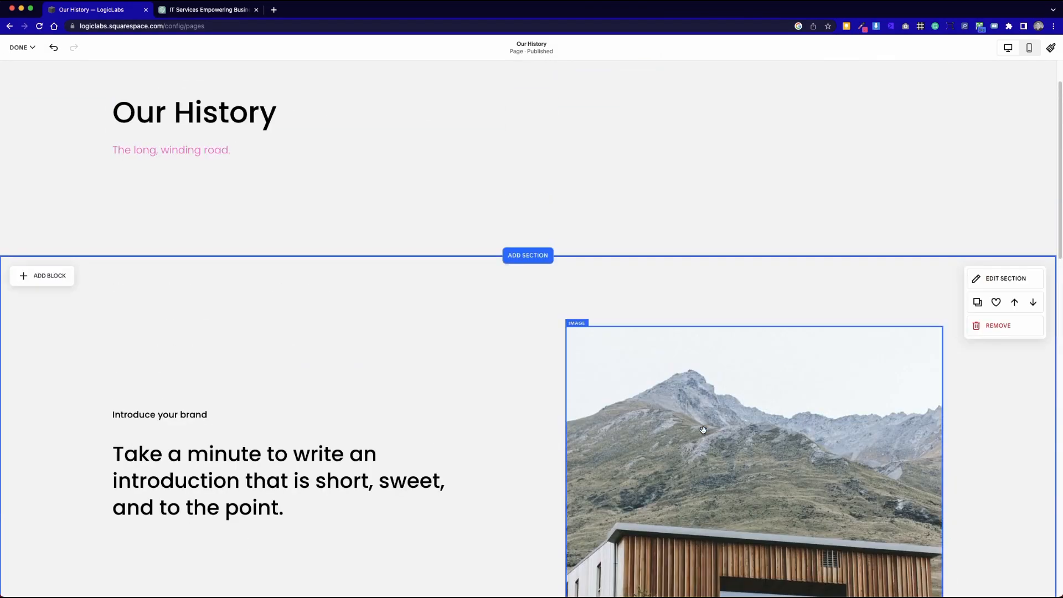
pyautogui.scroll(1, 330, 325)
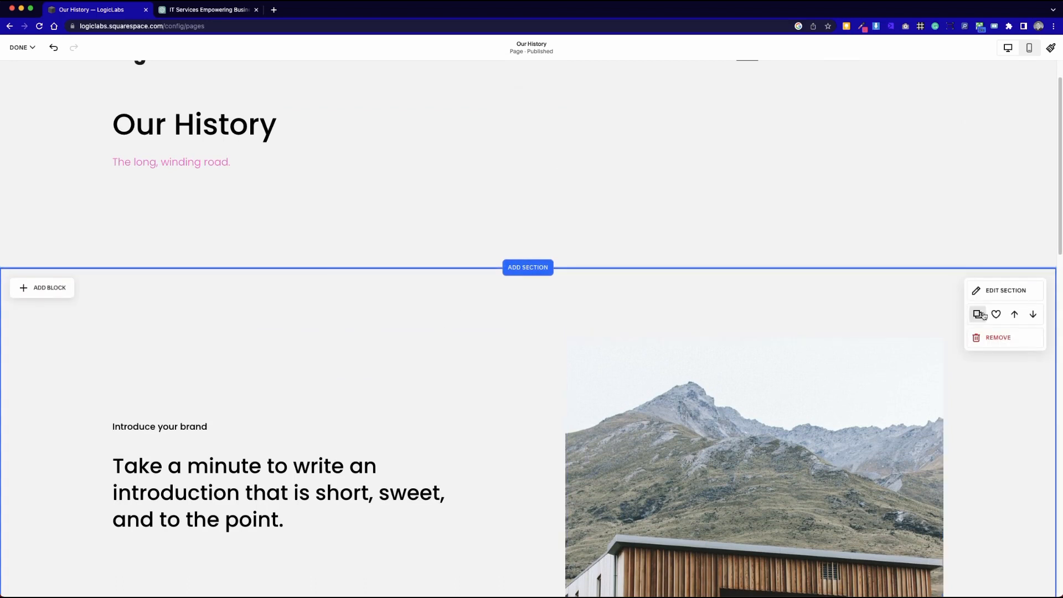
pyautogui.click(1016, 299)
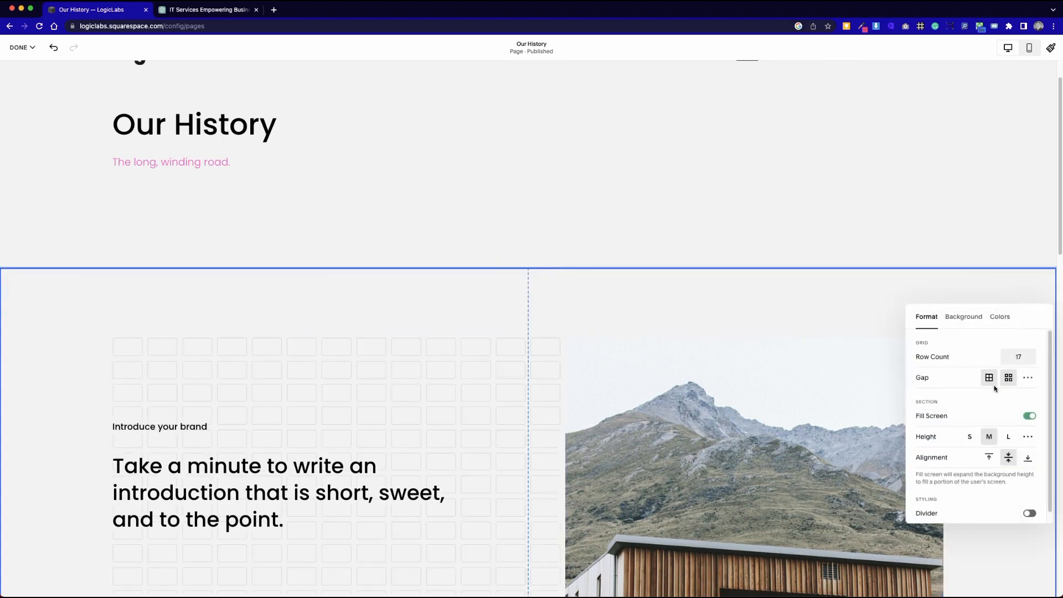
pyautogui.moveTo(1052, 325); pyautogui.dragTo(817, 324)
pyautogui.click(766, 318)
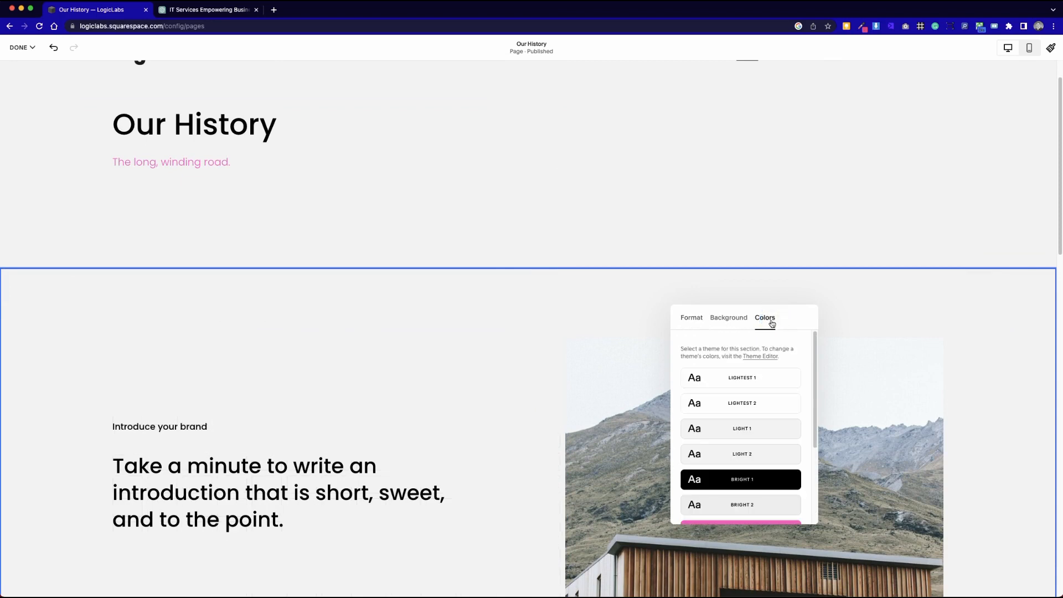
pyautogui.click(764, 381)
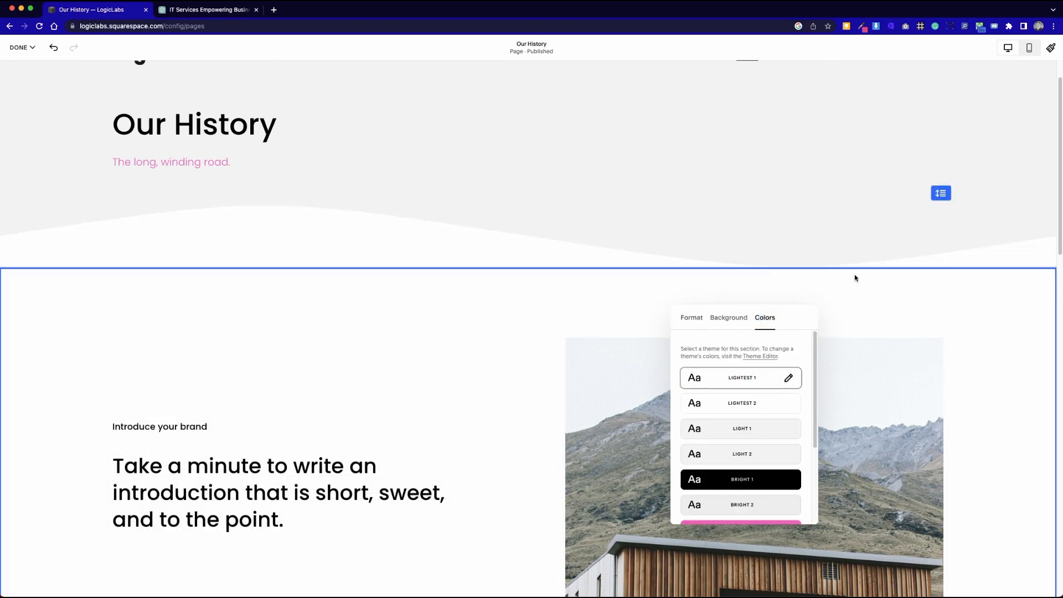
# Set the intro section's height to S and check its spacing against the header and timeline.
pyautogui.scroll(-2, 388, 288)
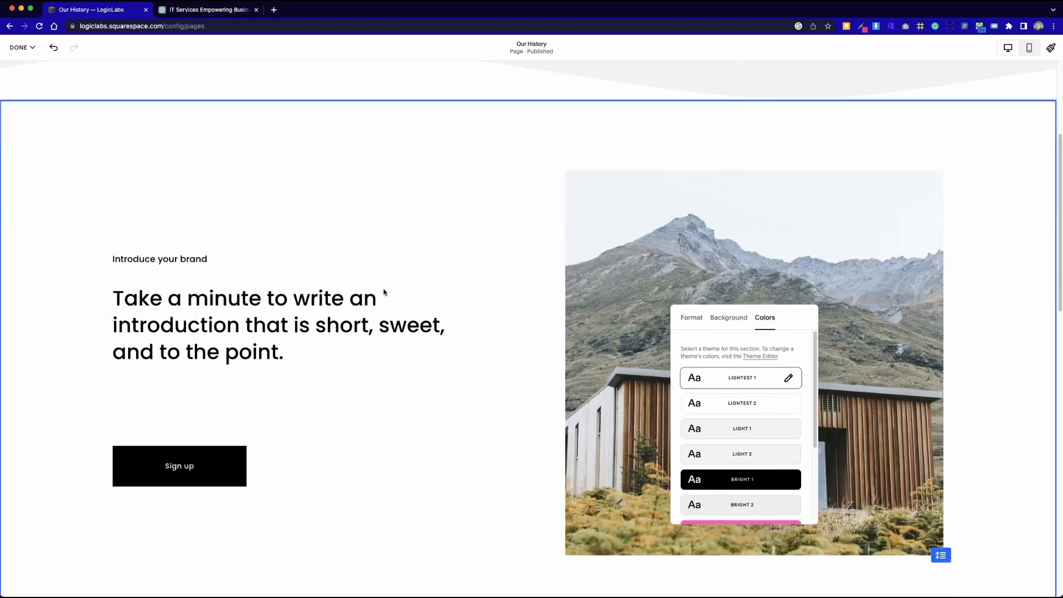
pyautogui.scroll(3, 354, 296)
pyautogui.scroll(-8, 391, 415)
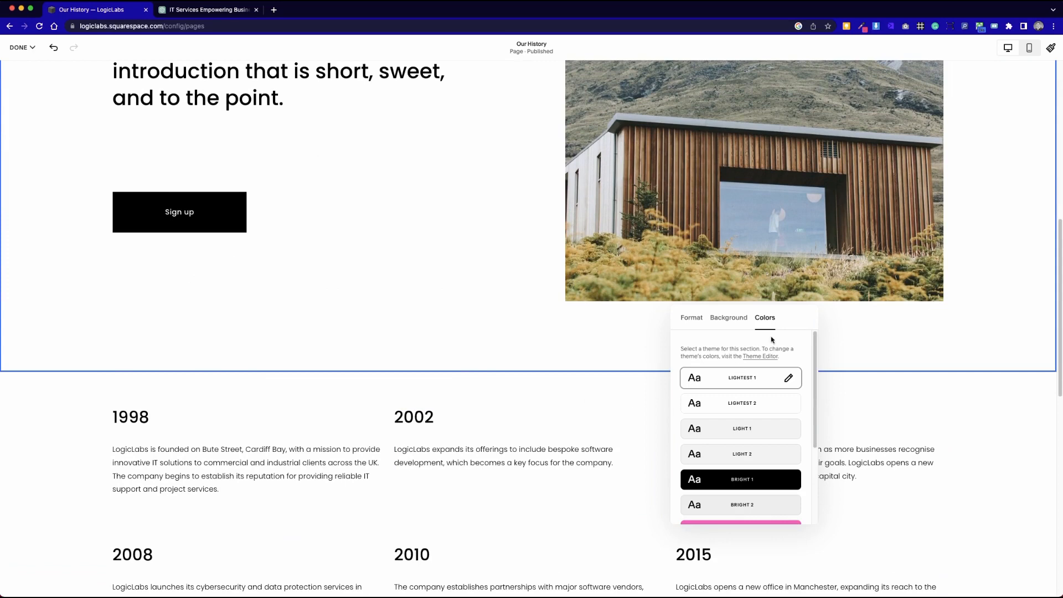
pyautogui.click(691, 319)
pyautogui.scroll(-1, 739, 434)
pyautogui.click(735, 431)
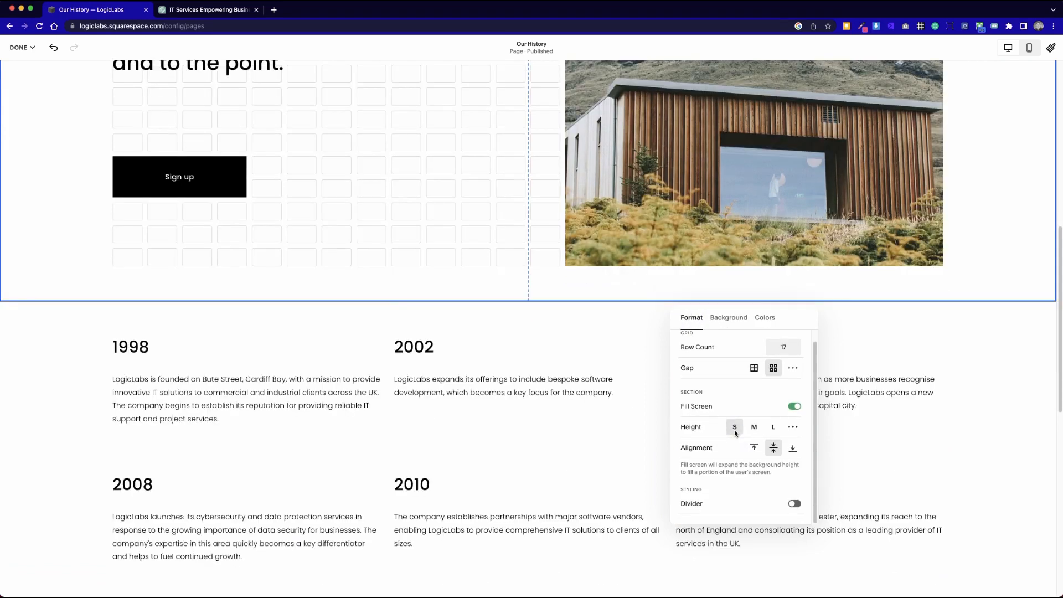
pyautogui.scroll(5, 388, 301)
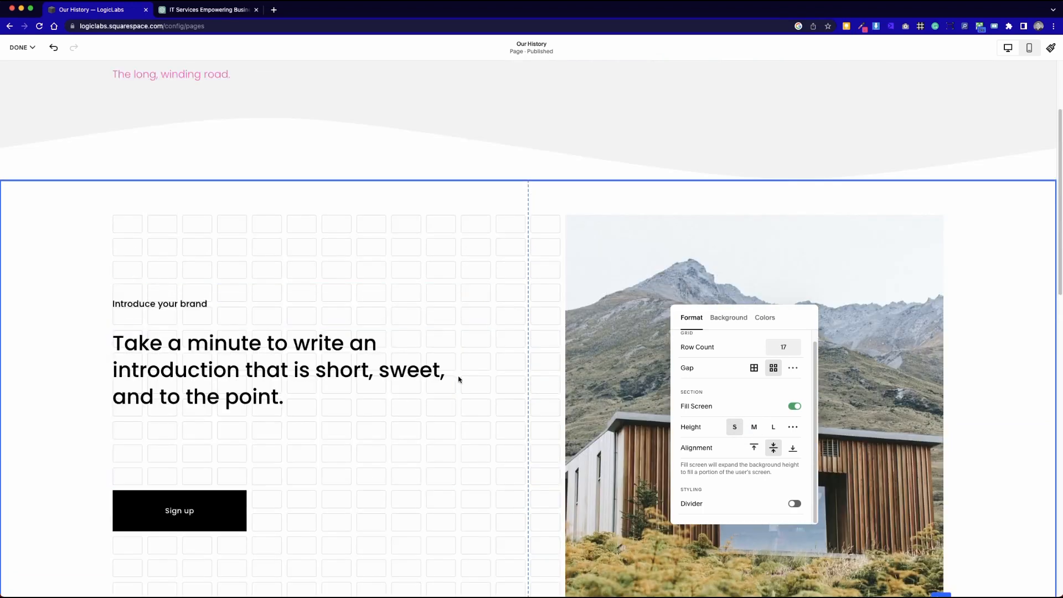
pyautogui.scroll(-6, 458, 376)
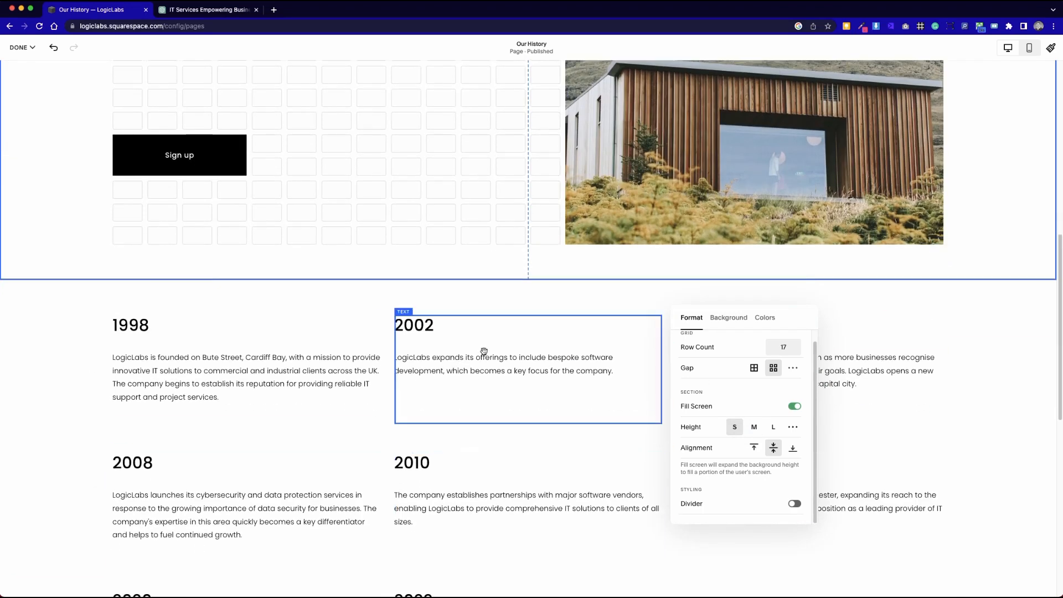
# Delete the Sign up button from the intro section and shorten the house-and-mountain image from its lower edge.
pyautogui.click(204, 163)
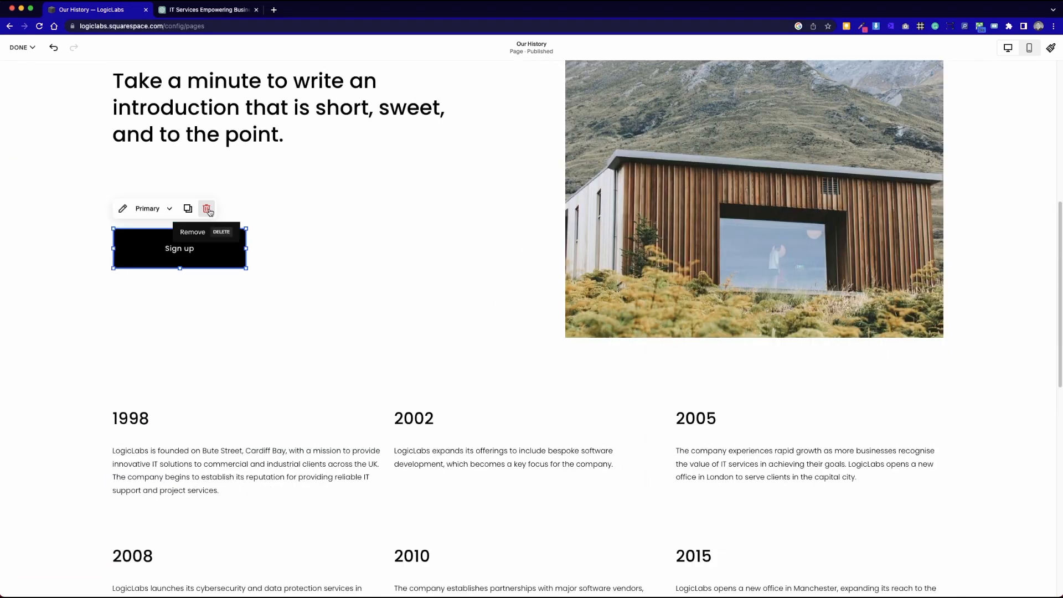
pyautogui.click(207, 209)
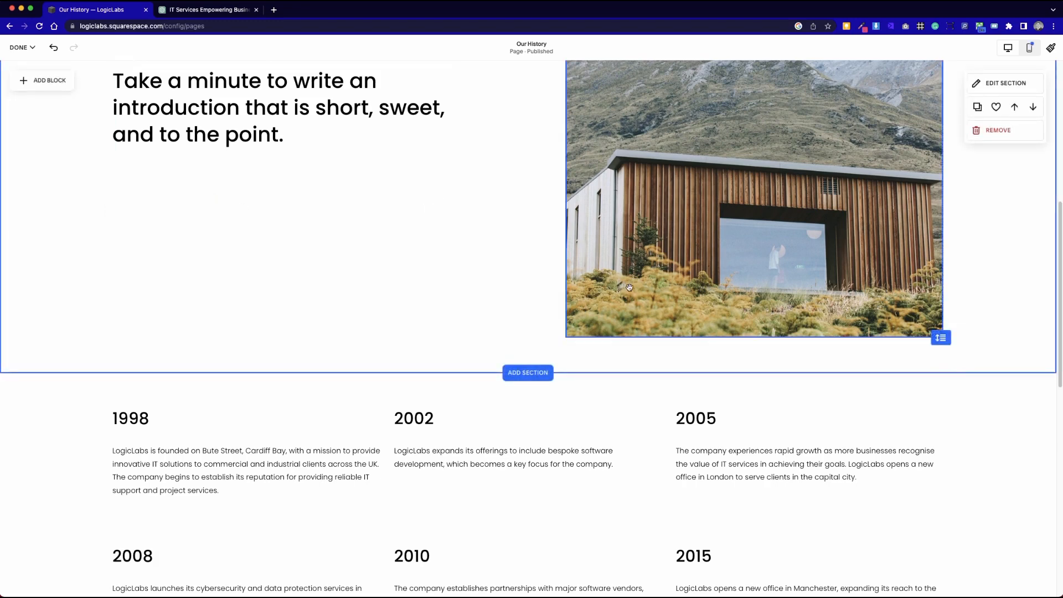
pyautogui.click(731, 382)
pyautogui.moveTo(753, 406); pyautogui.dragTo(739, 265)
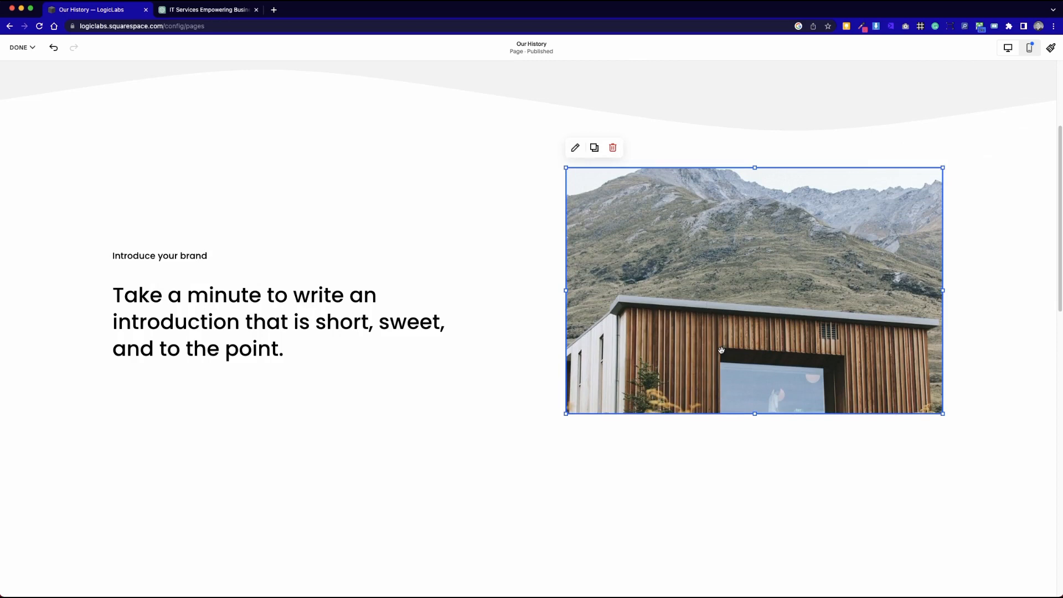
pyautogui.click(756, 502)
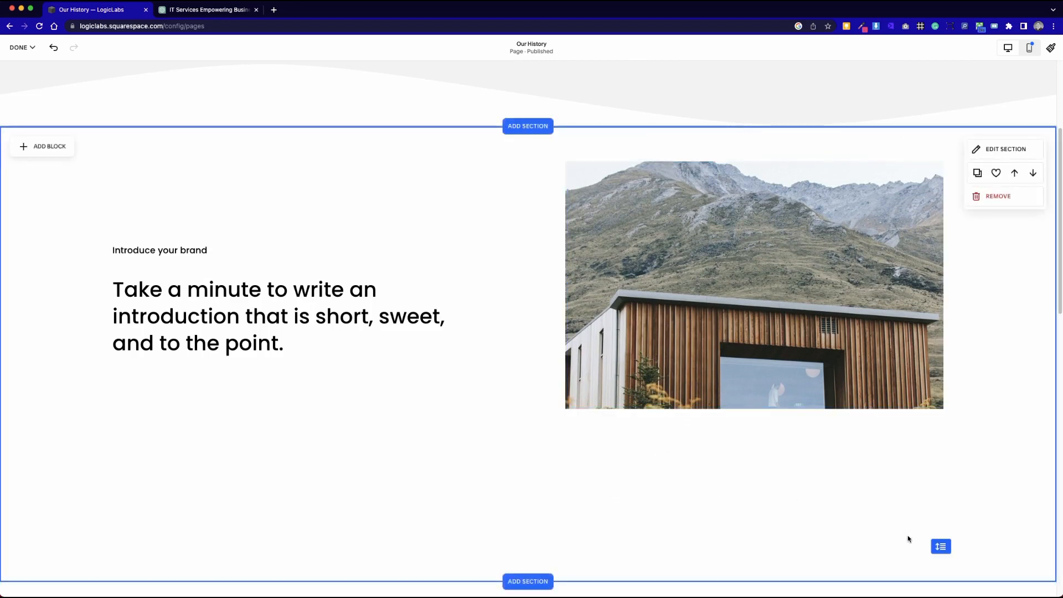
# Reduce the intro section's height to end just below the image, then save the page and exit editing.
pyautogui.moveTo(939, 546); pyautogui.dragTo(941, 431)
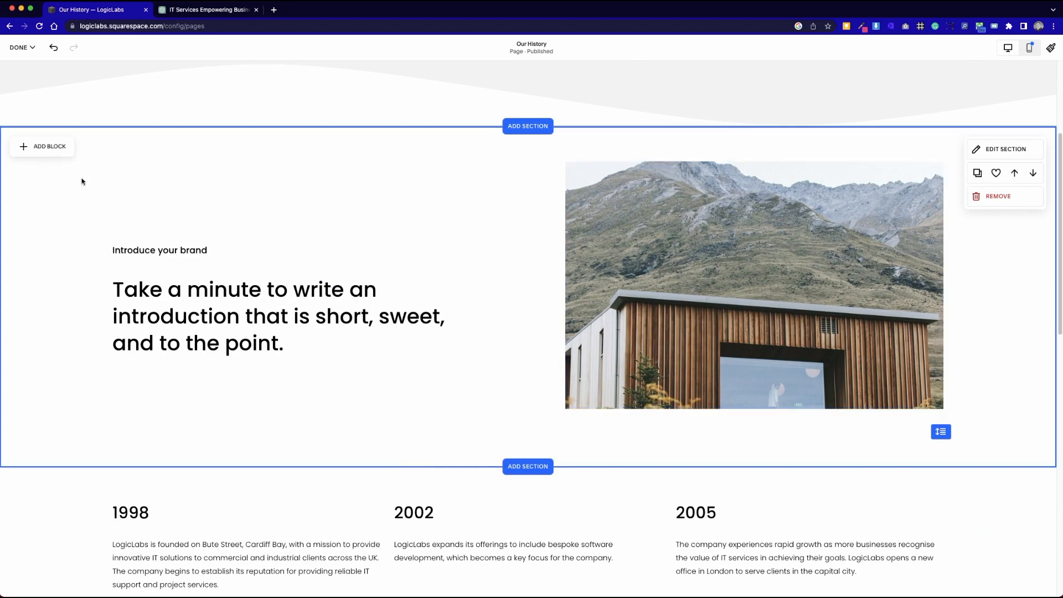
pyautogui.click(13, 46)
pyautogui.click(21, 76)
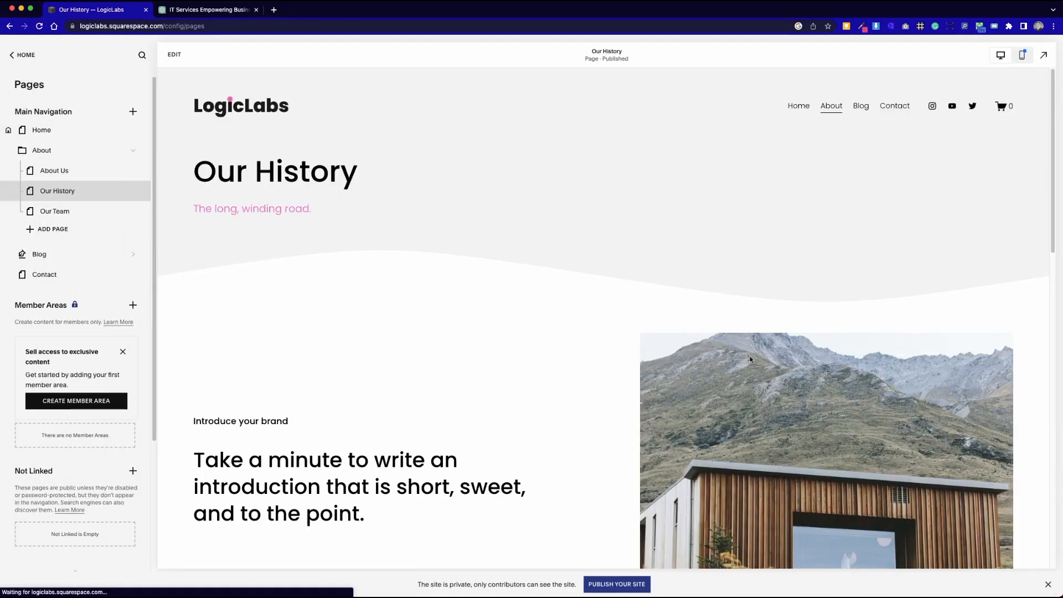
# Examine the image styling and section layout on the Home page, then return to the Our History page.
pyautogui.click(806, 107)
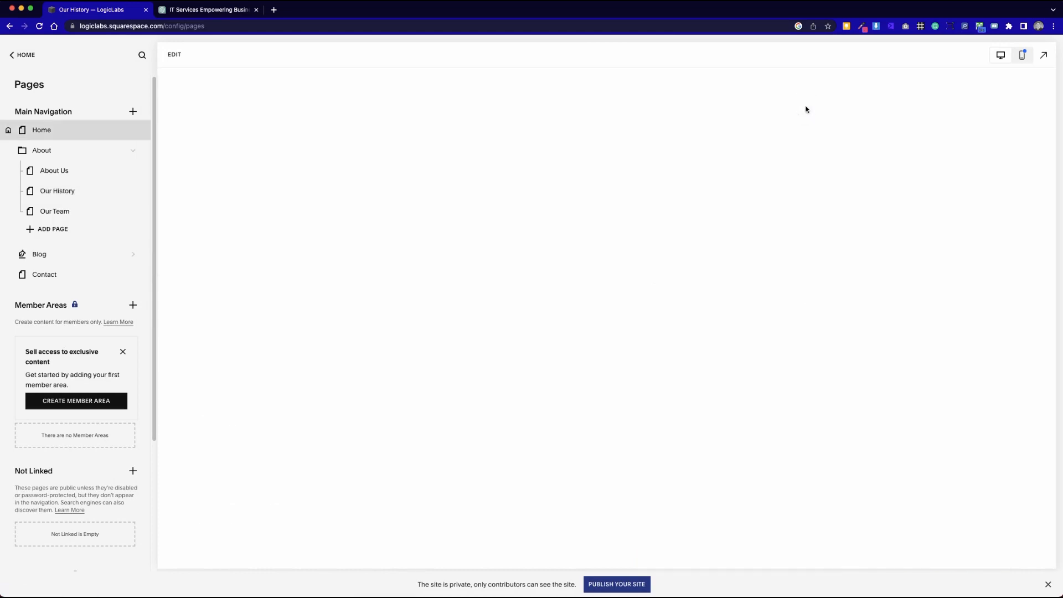
pyautogui.scroll(-10, 519, 311)
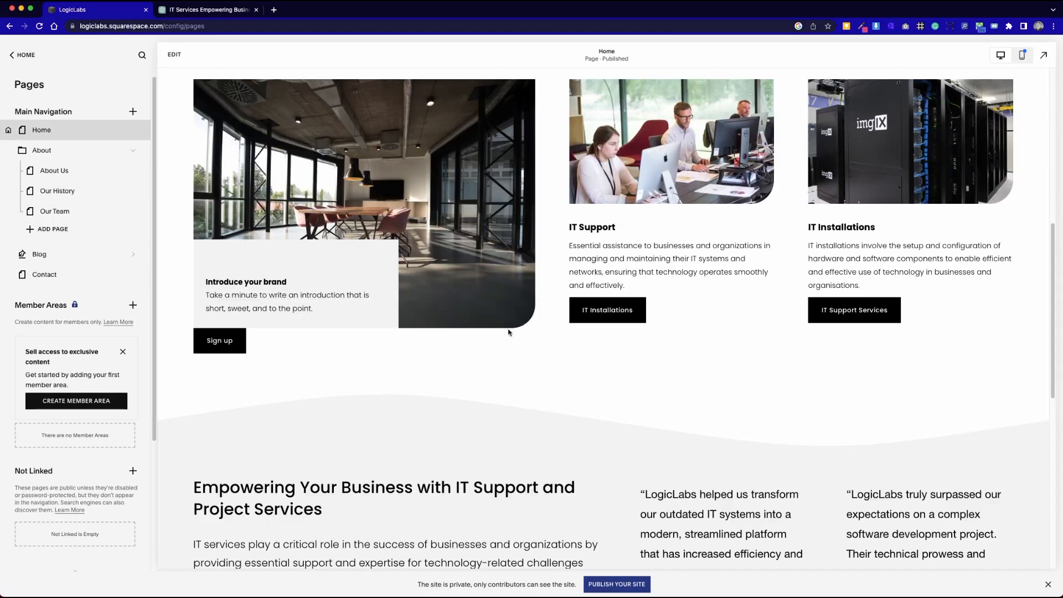
pyautogui.scroll(10, 523, 382)
pyautogui.moveTo(830, 108)
pyautogui.click(834, 137)
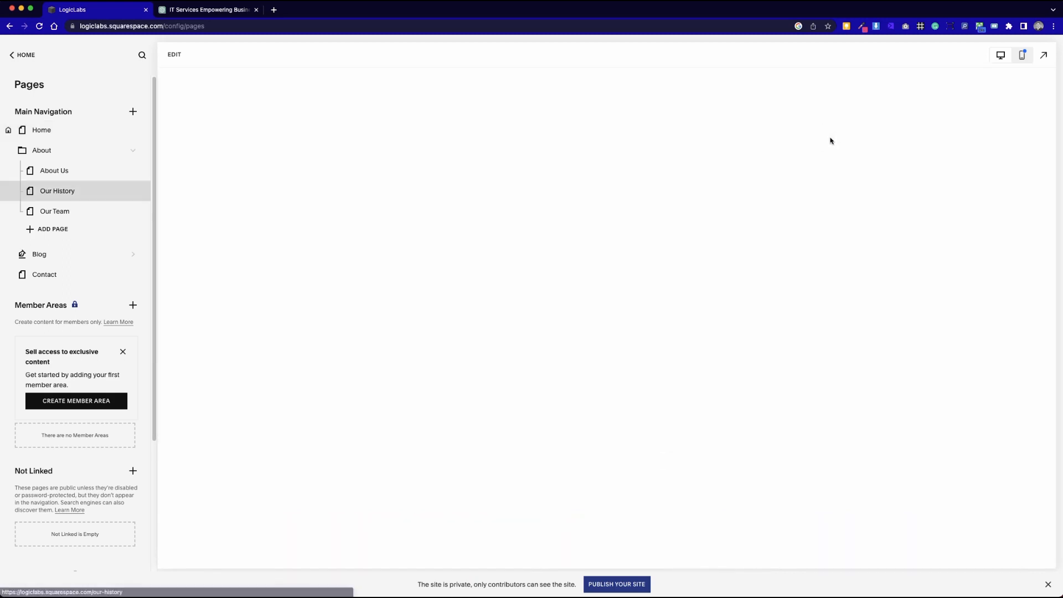
pyautogui.scroll(-2, 570, 343)
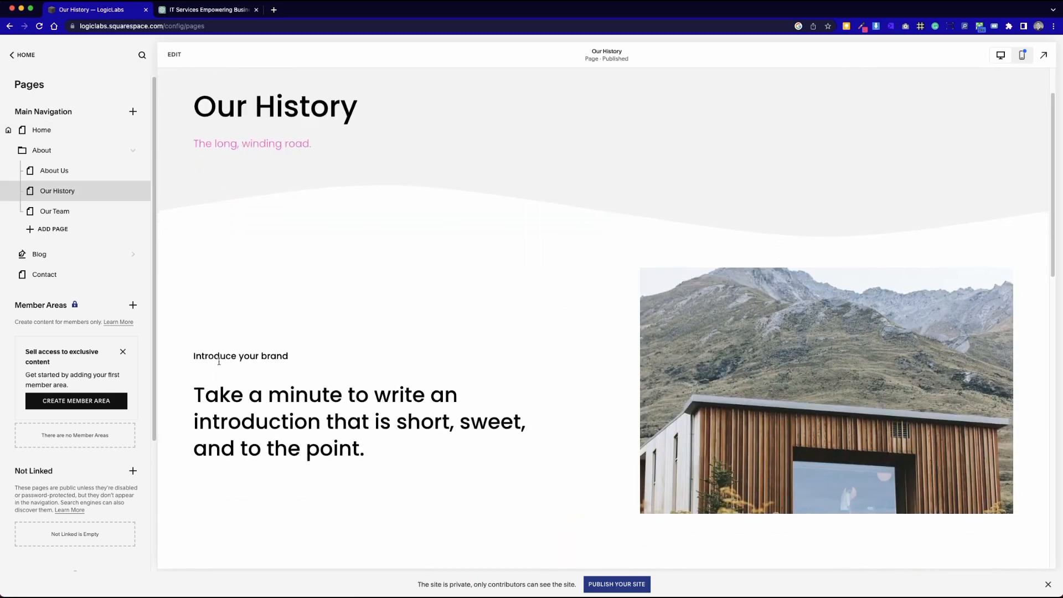
# Reopen the page for editing and replace the intro image with a free stock photo of an office team meeting, searching "it company office".
pyautogui.click(176, 51)
pyautogui.doubleClick(769, 396)
pyautogui.moveTo(798, 254); pyautogui.dragTo(538, 193)
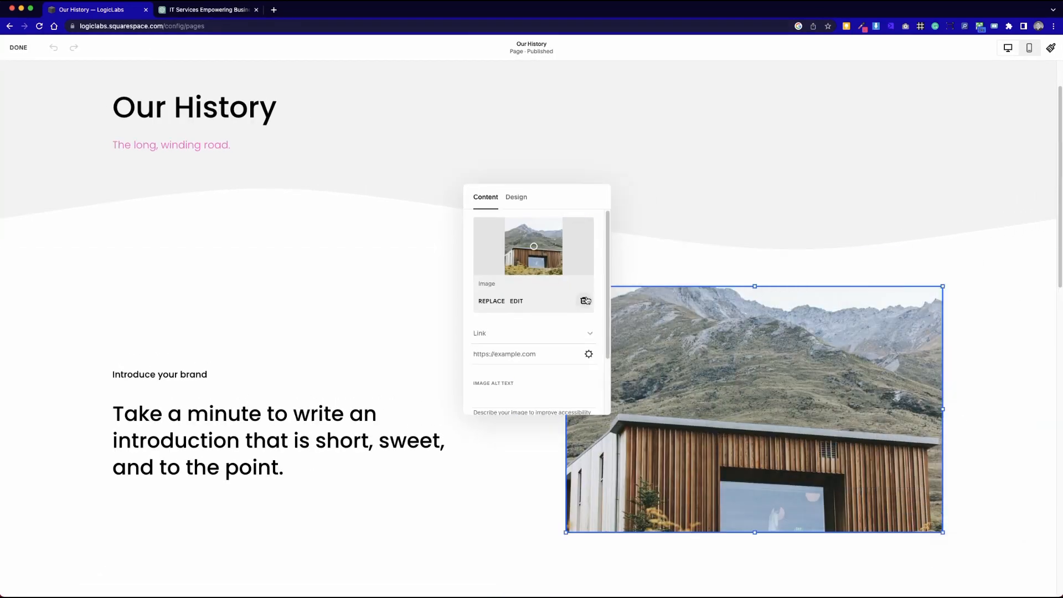
pyautogui.click(500, 306)
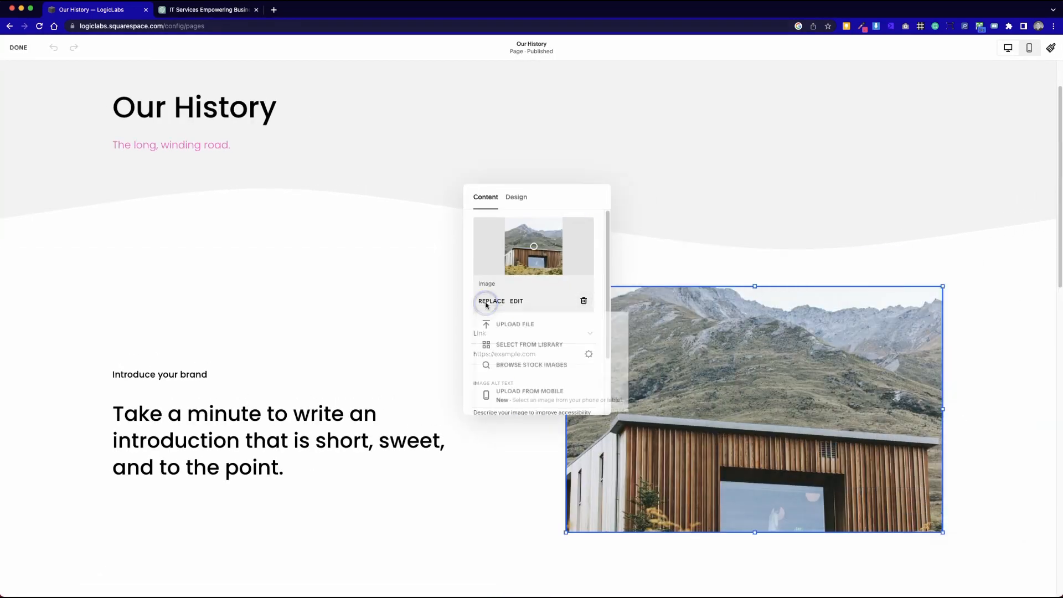
pyautogui.click(525, 362)
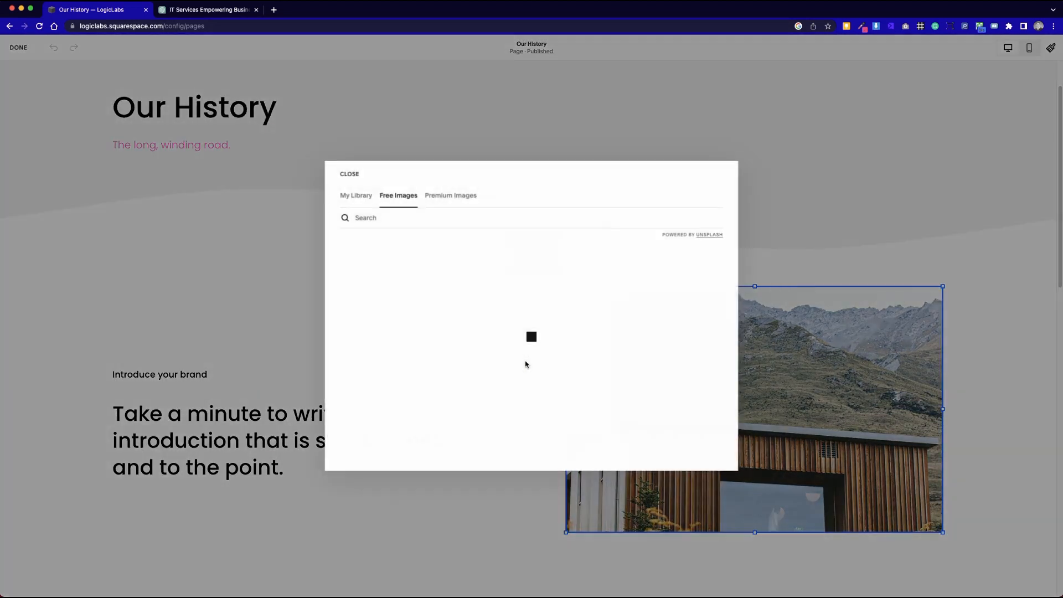
pyautogui.click(432, 219)
pyautogui.write('it company office')
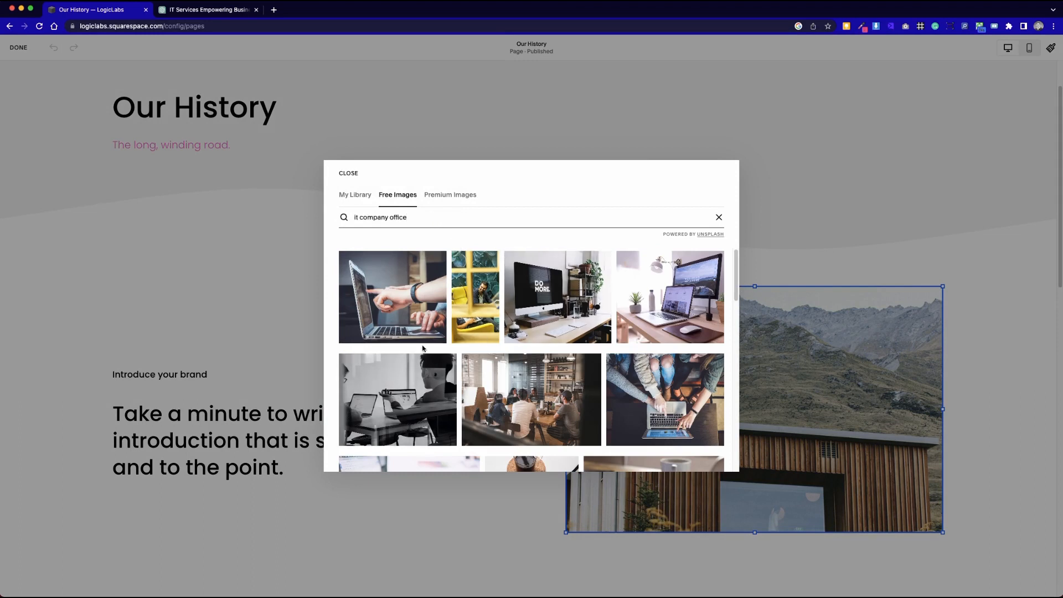
pyautogui.scroll(-3, 600, 359)
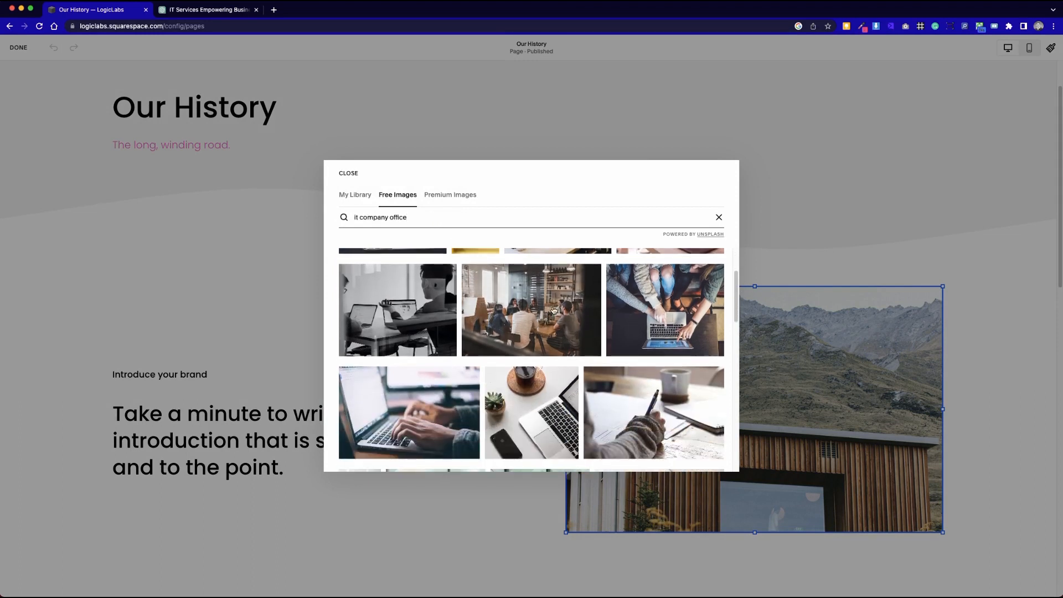
pyautogui.click(550, 307)
pyautogui.click(664, 331)
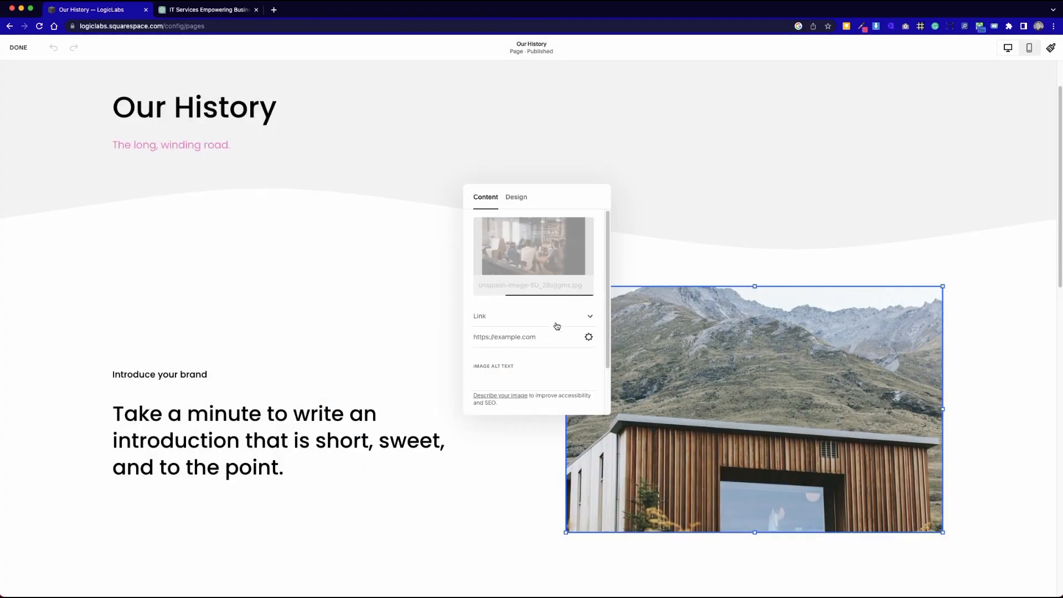
# Round only the bottom-right corner of the intro image with a corner radius of 50.
pyautogui.click(515, 199)
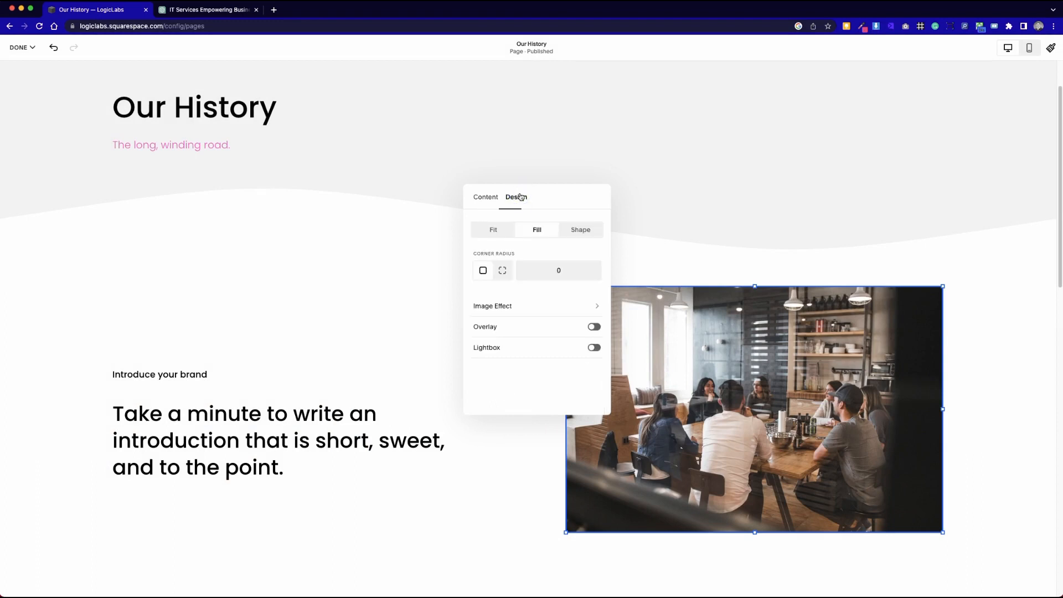
pyautogui.click(502, 271)
pyautogui.click(571, 273)
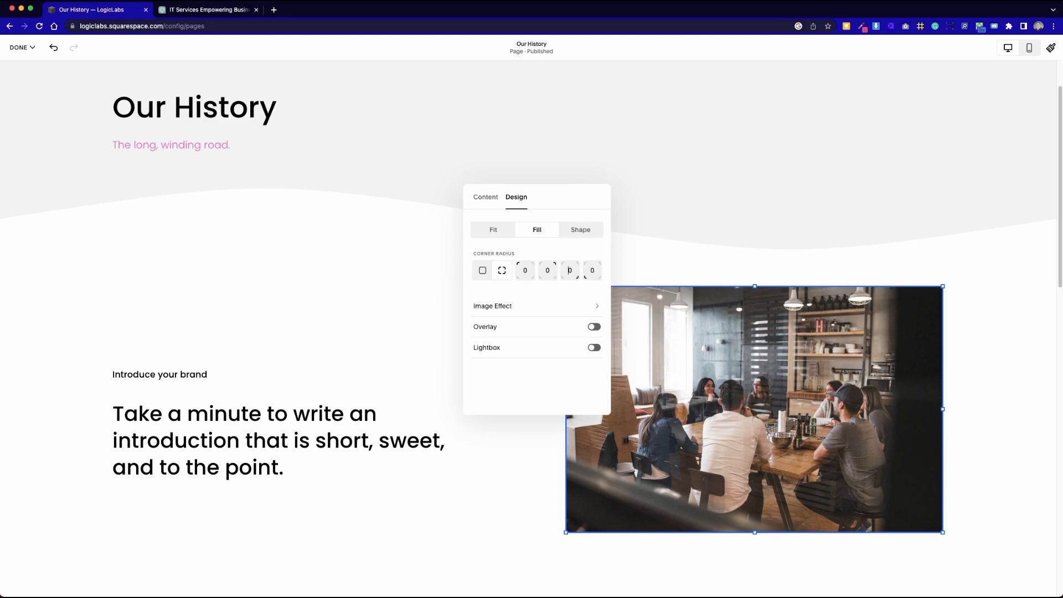
pyautogui.write('5')
pyautogui.click(330, 304)
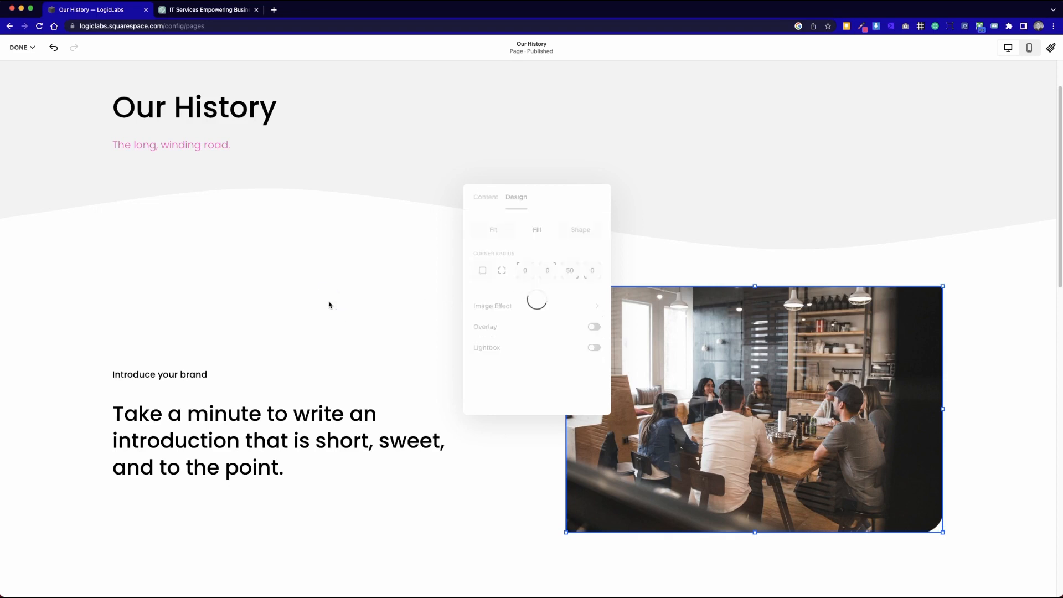
pyautogui.click(992, 485)
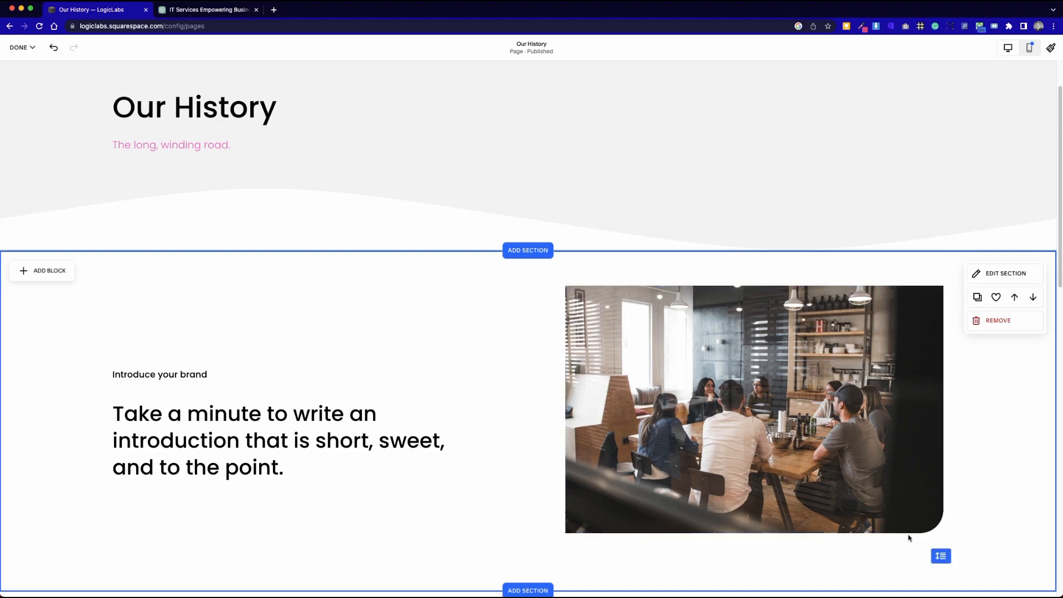
# Delete the "Introduce your brand" text and move the "Take a minute to write an introduction" block up into its place.
pyautogui.scroll(2, 235, 224)
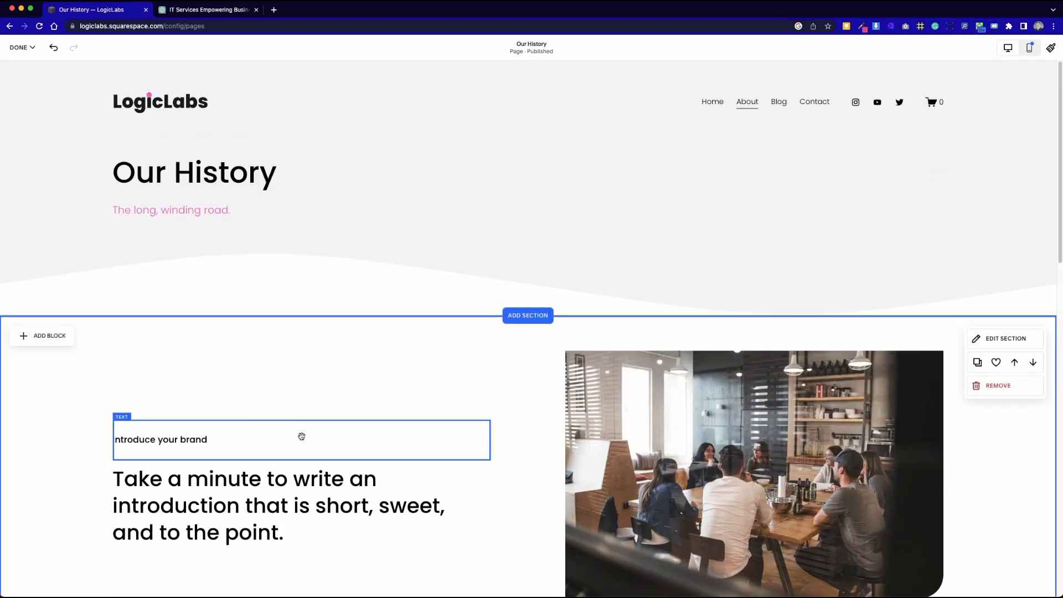
pyautogui.scroll(-7, 894, 459)
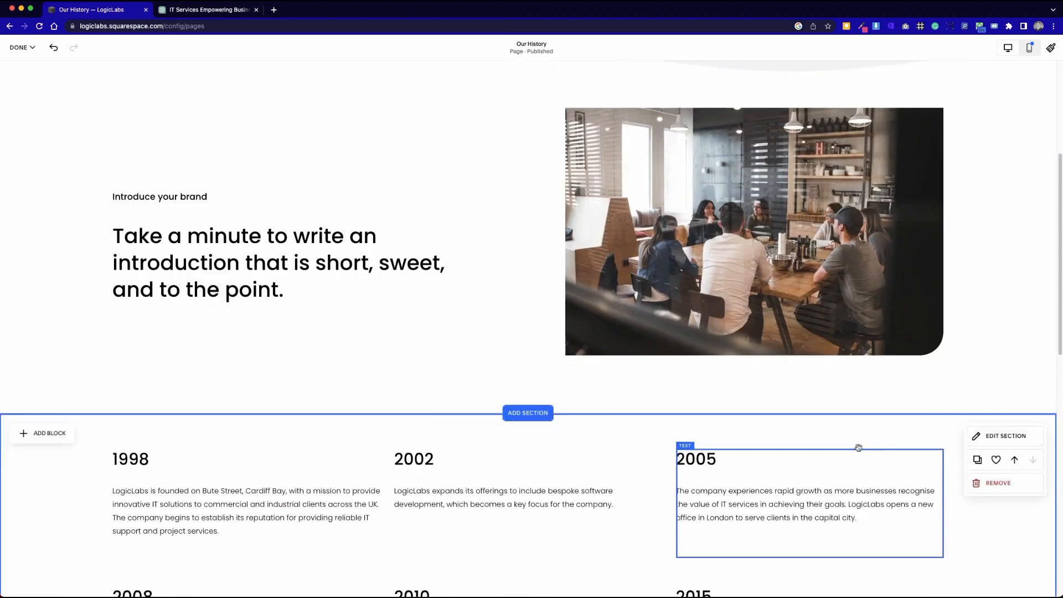
pyautogui.scroll(5, 482, 404)
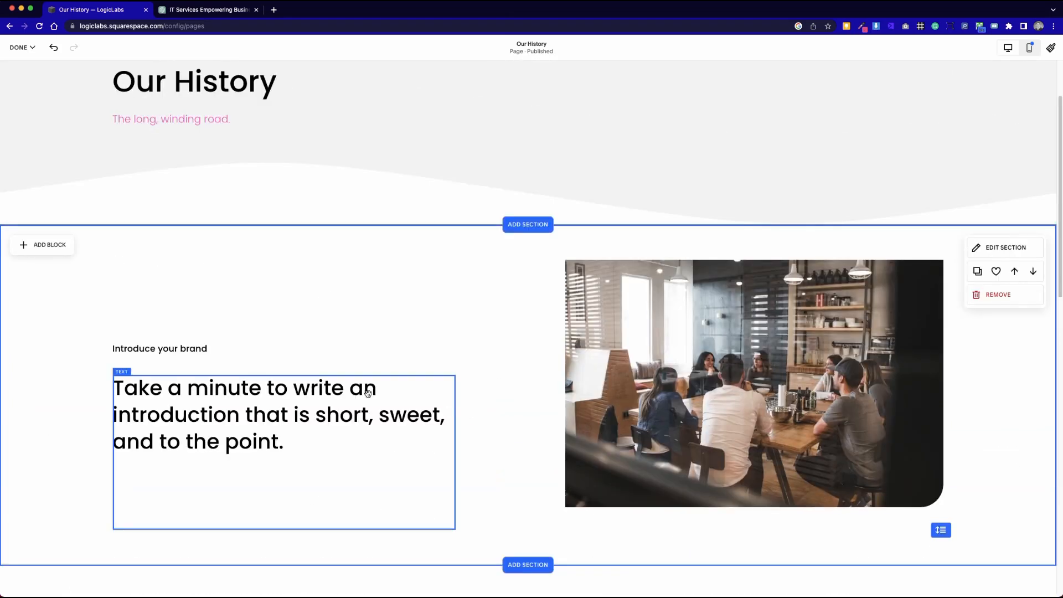
pyautogui.click(222, 355)
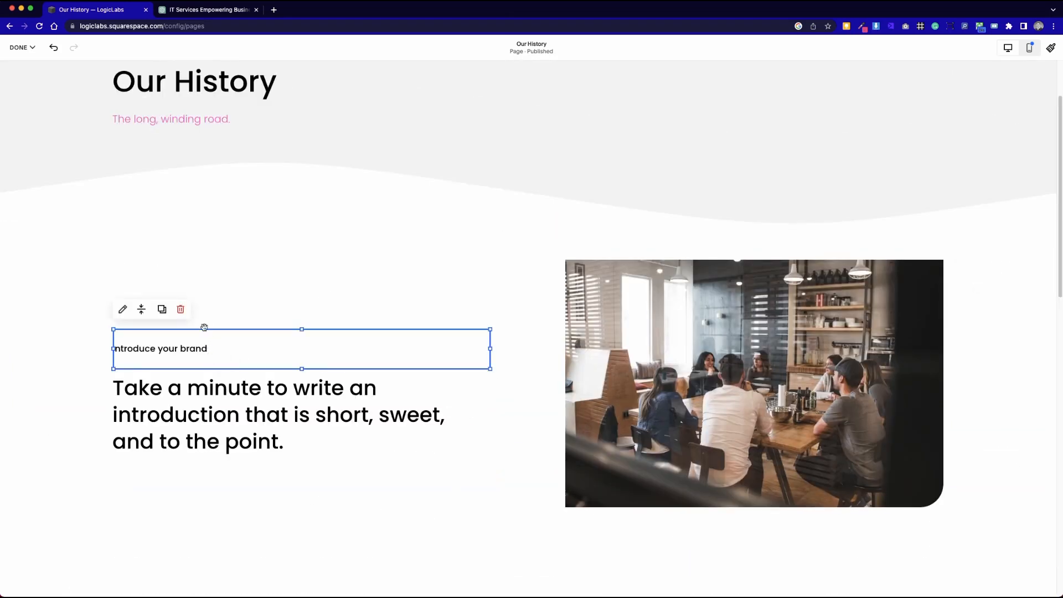
pyautogui.click(180, 308)
pyautogui.moveTo(246, 408); pyautogui.dragTo(246, 338)
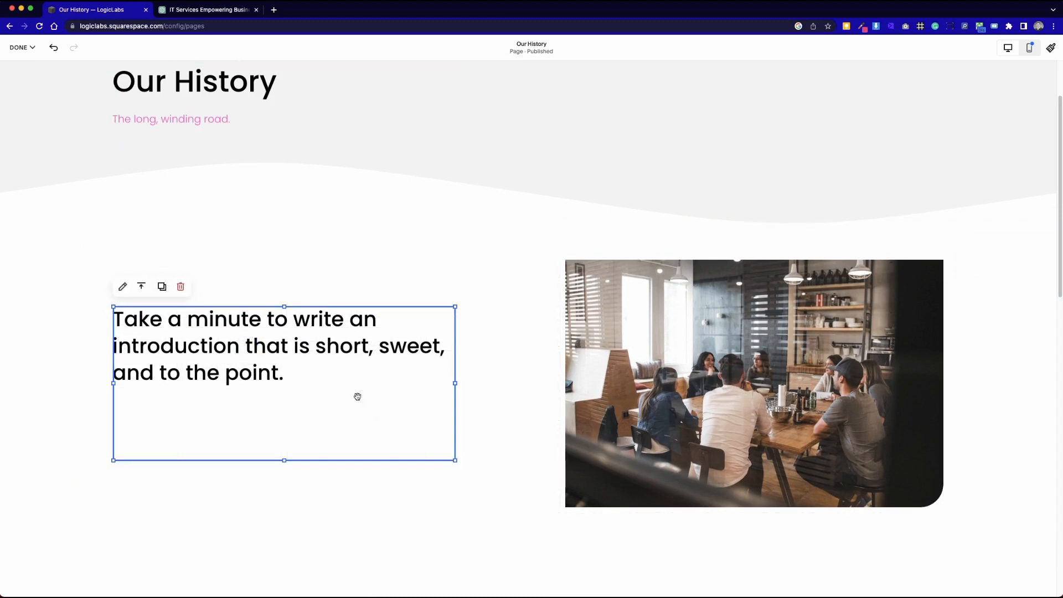
# Switch to ChatGPT and ask it to "write an introductory sentence for the above" below the timeline.
pyautogui.click(242, 11)
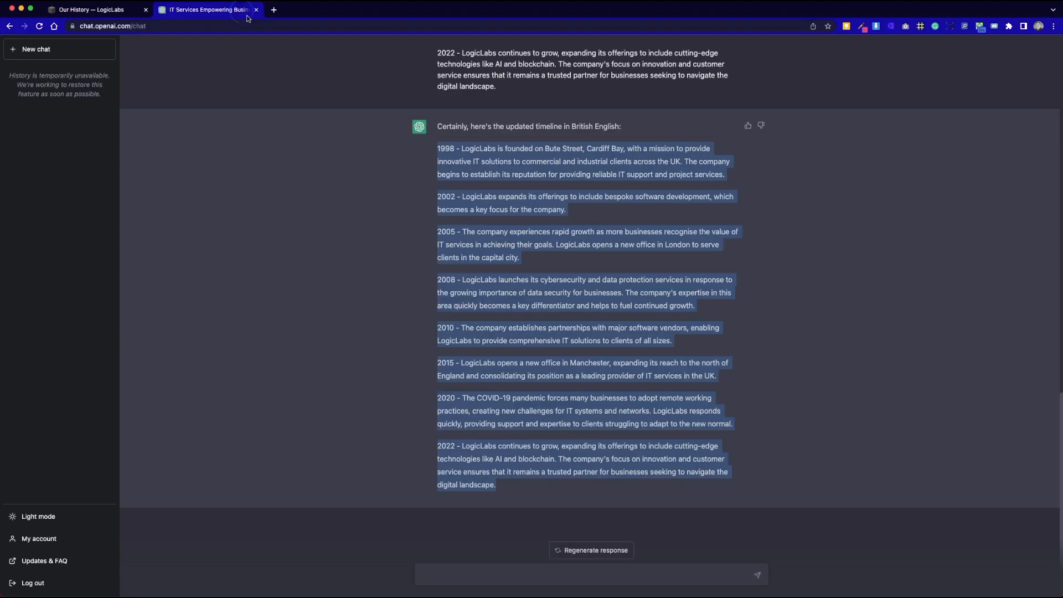
pyautogui.click(743, 64)
pyautogui.click(589, 575)
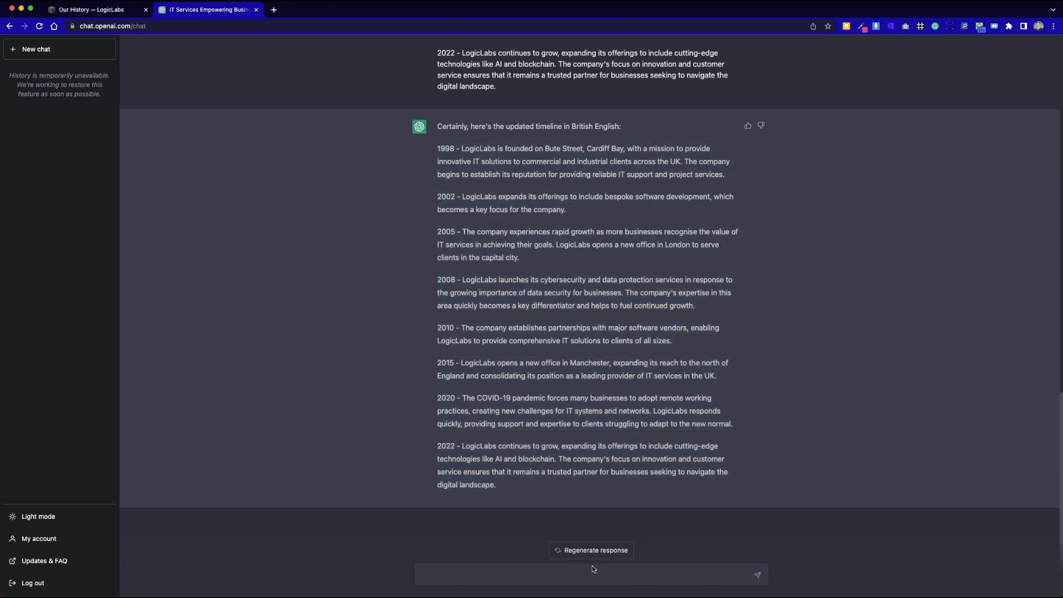
pyautogui.write('write an introductory sentence for the above')
pyautogui.press('Return')
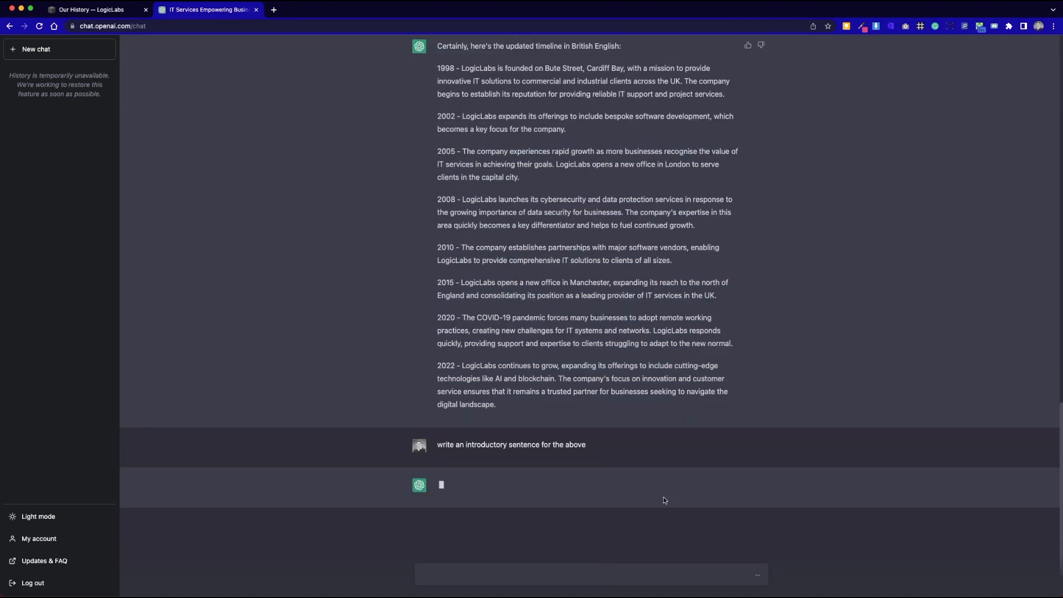
# Copy the generated LogicLabs introduction and paste it over the placeholder heading in the Squarespace intro section.
pyautogui.tripleClick(630, 471)
pyautogui.press('super+c')
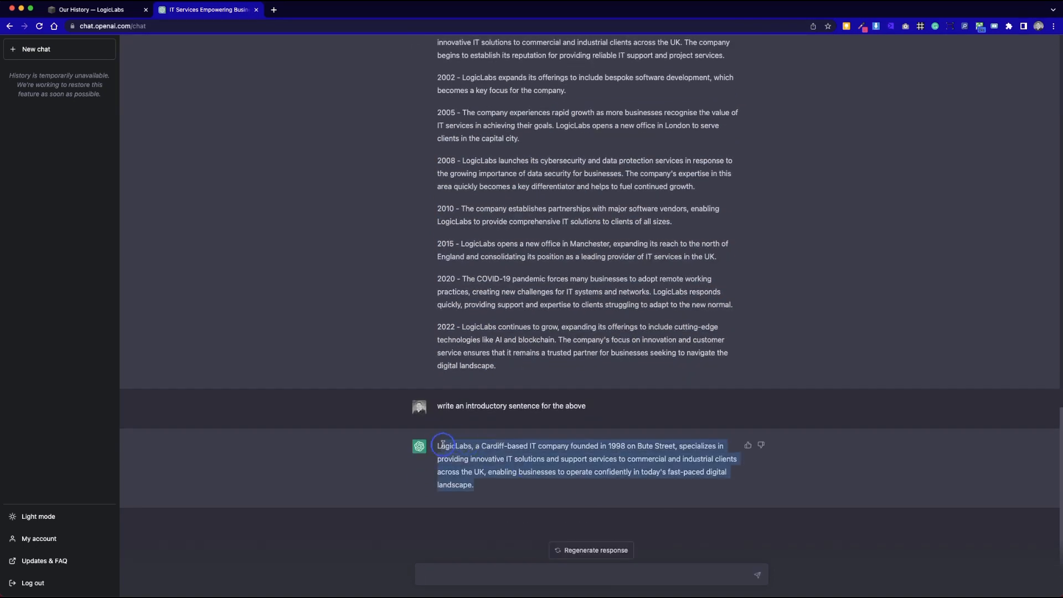
pyautogui.click(92, 11)
pyautogui.moveTo(285, 372); pyautogui.dragTo(118, 320)
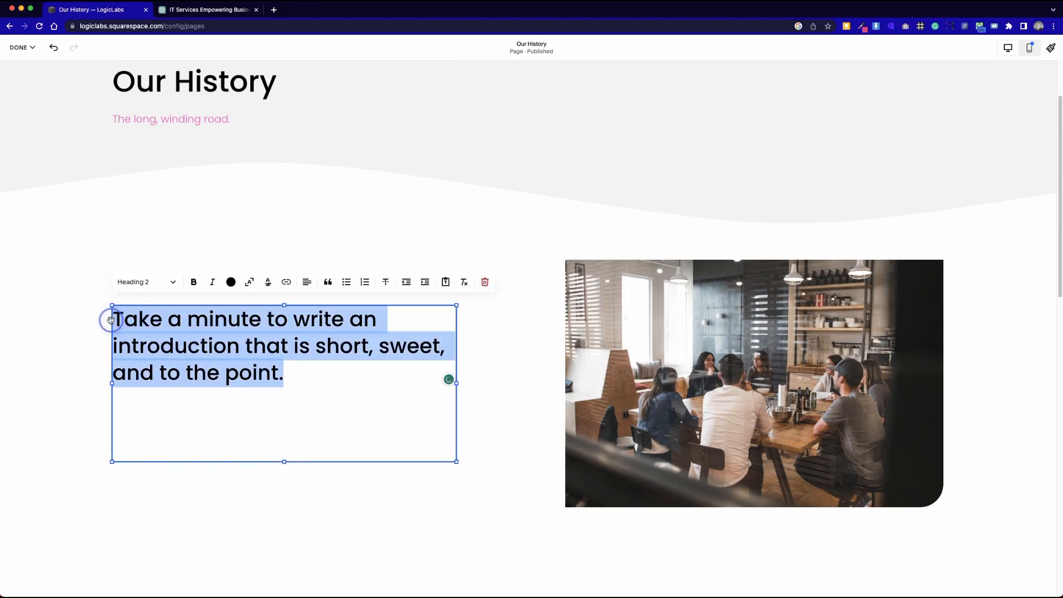
pyautogui.press('super+v')
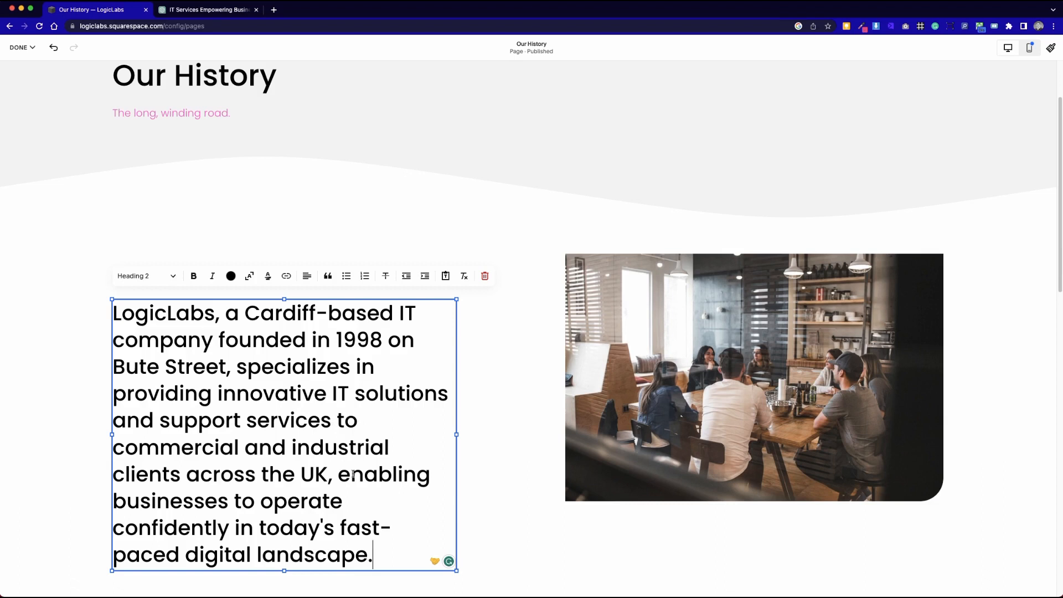
# Try Heading 3 on the pasted introduction, then set its text style to Heading 4.
pyautogui.click(152, 276)
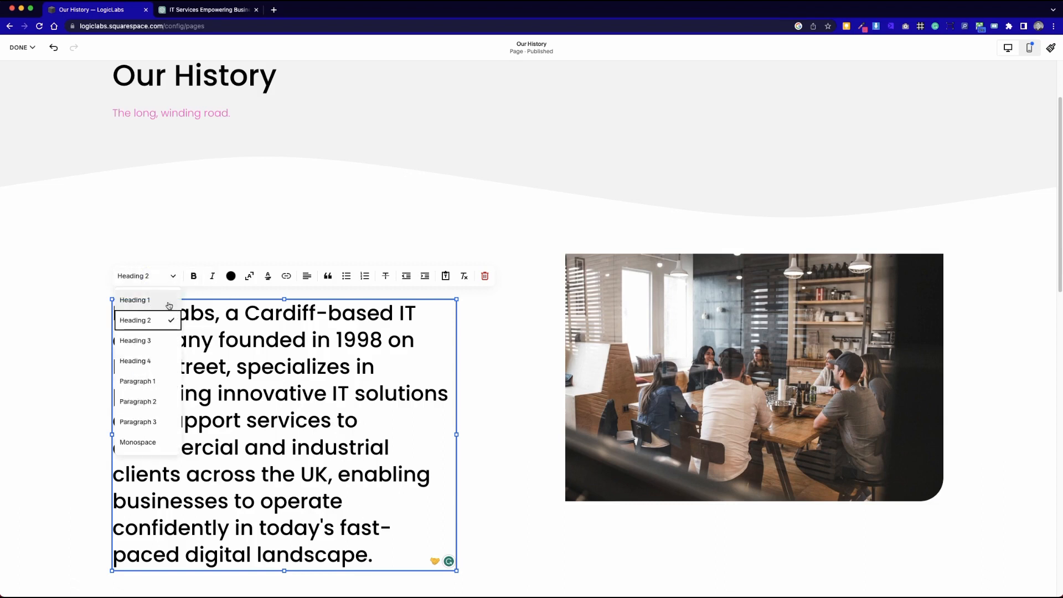
pyautogui.click(170, 341)
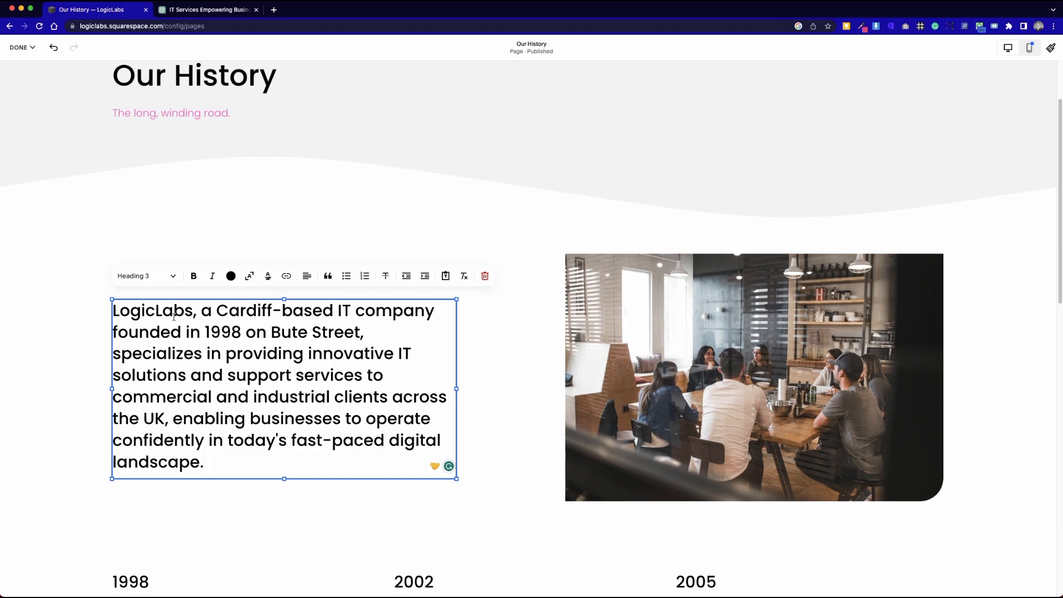
pyautogui.click(166, 276)
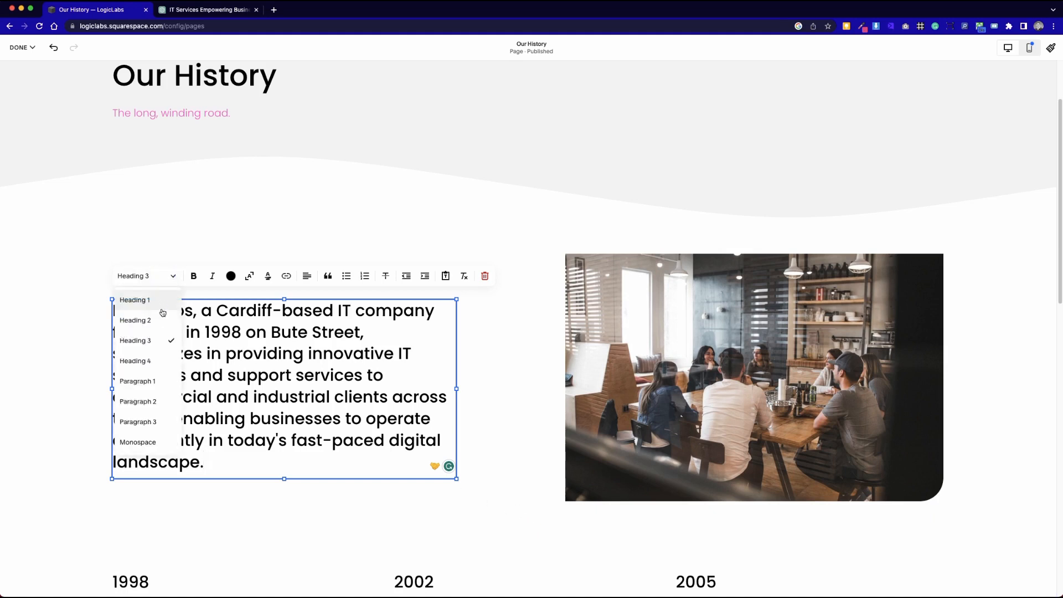
pyautogui.click(149, 361)
pyautogui.click(487, 484)
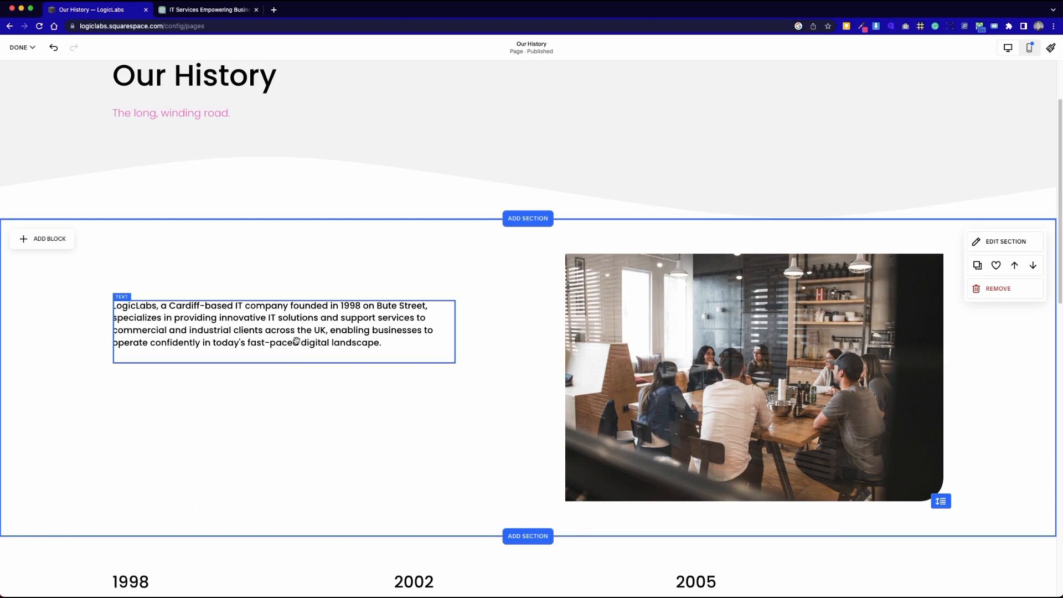
# Set the text style of the LogicLabs introduction beside the office image to Heading 3.
pyautogui.click(297, 341)
pyautogui.click(166, 313)
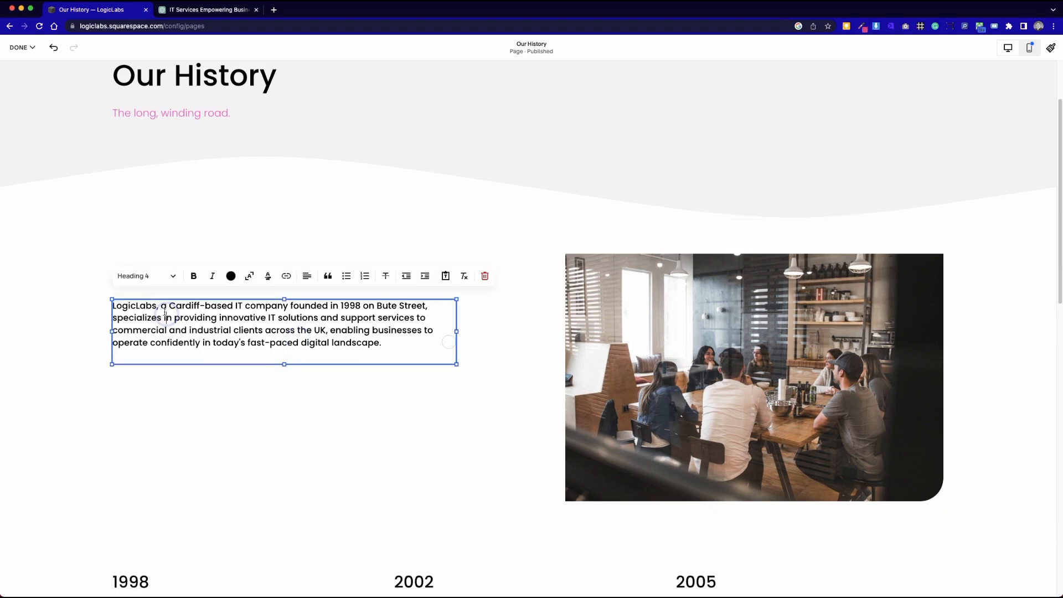
pyautogui.click(138, 275)
pyautogui.click(135, 337)
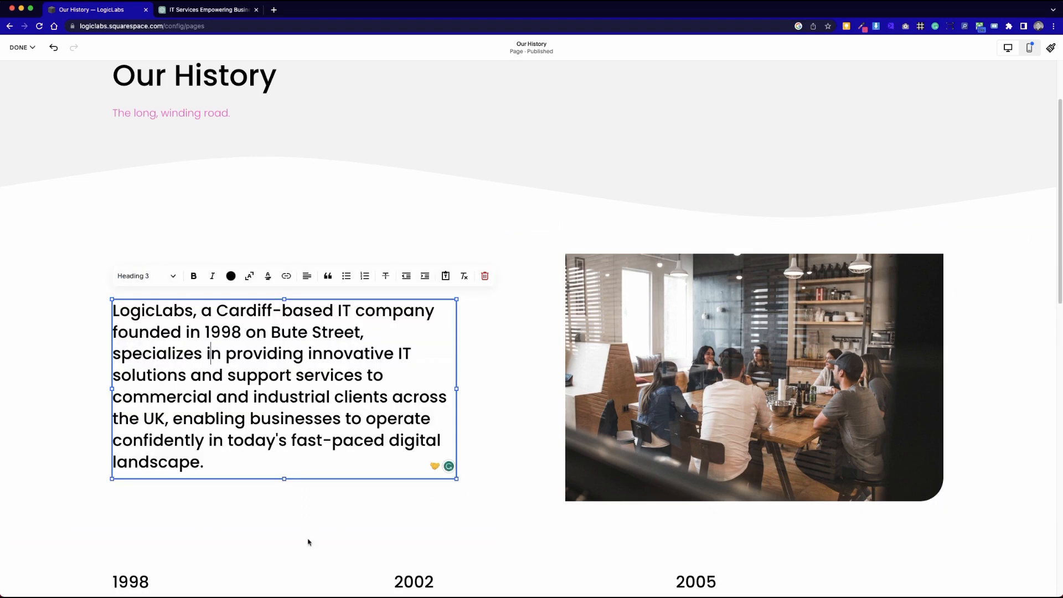
pyautogui.click(490, 430)
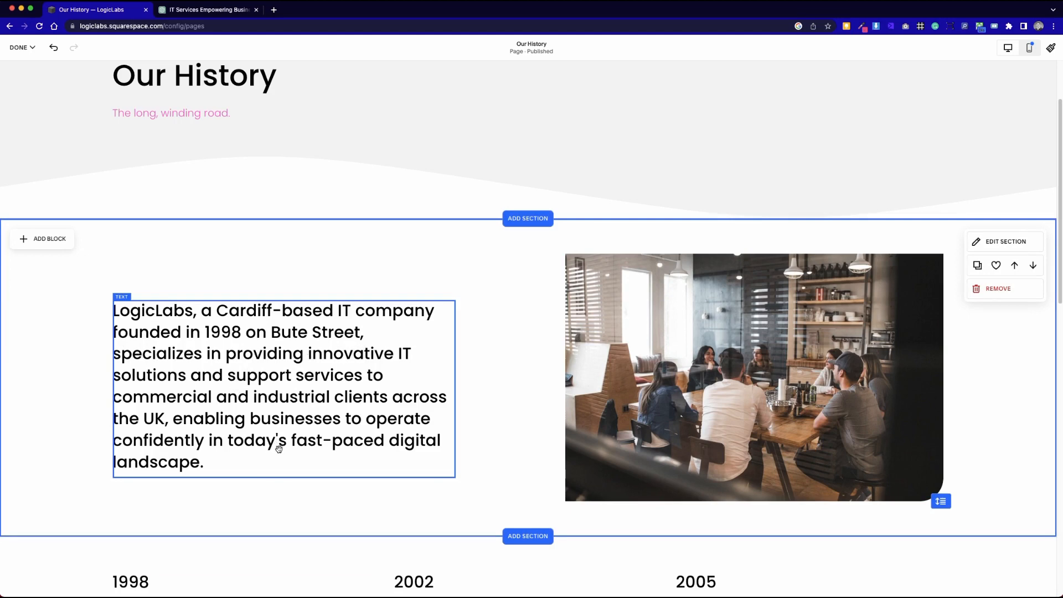
# Switch to ChatGPT and ask it to "split to two sentences" the generated LogicLabs introduction.
pyautogui.click(239, 11)
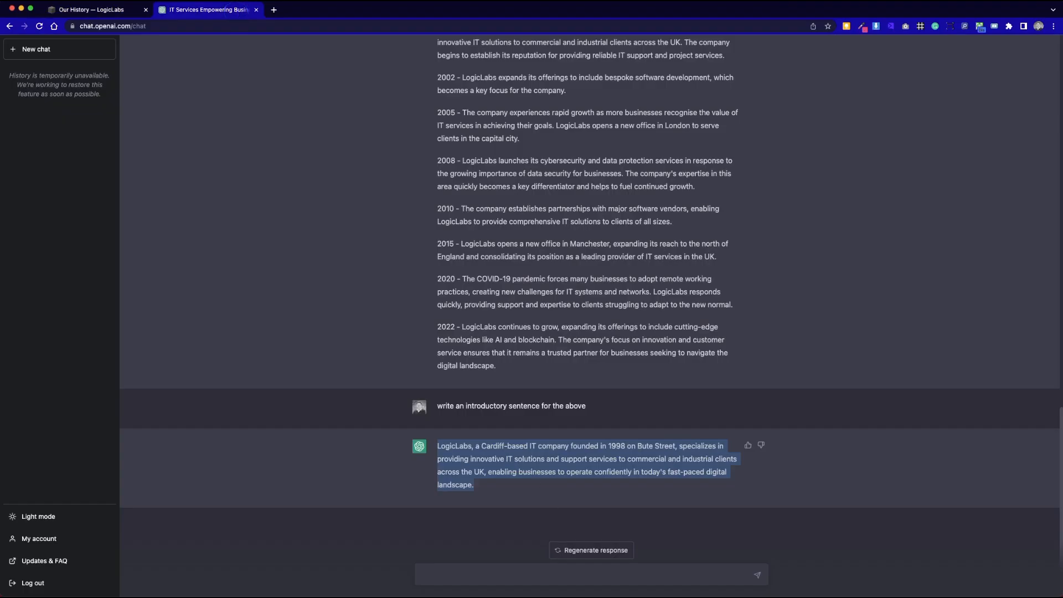
pyautogui.click(551, 578)
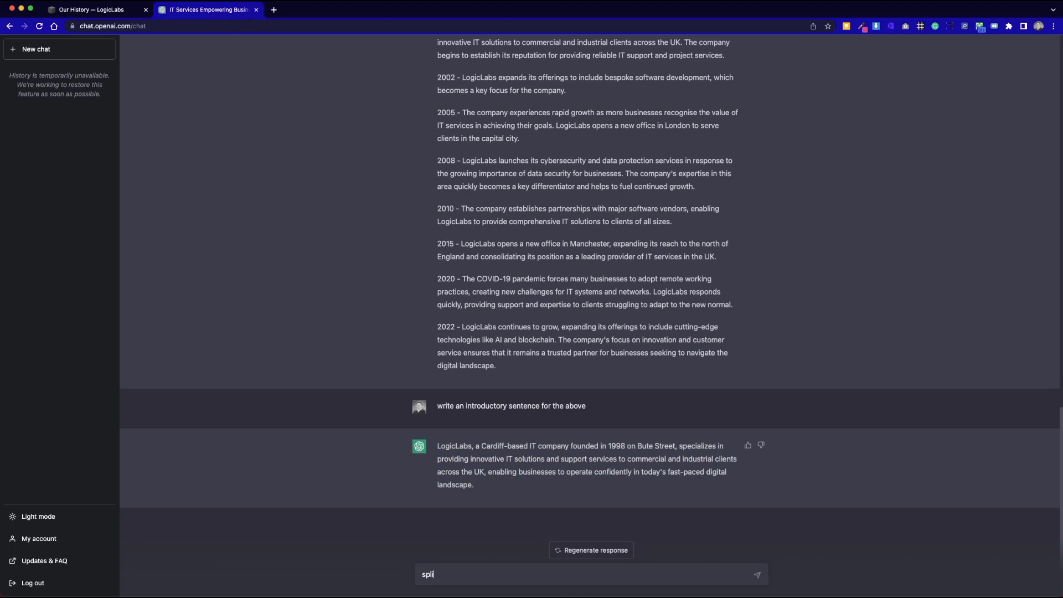
pyautogui.write('split to two sentences')
pyautogui.press('Return')
# Copy the two-sentence LogicLabs introduction and paste it over the existing intro text on the Squarespace page.
pyautogui.moveTo(569, 494); pyautogui.dragTo(438, 446)
pyautogui.press('super+c')
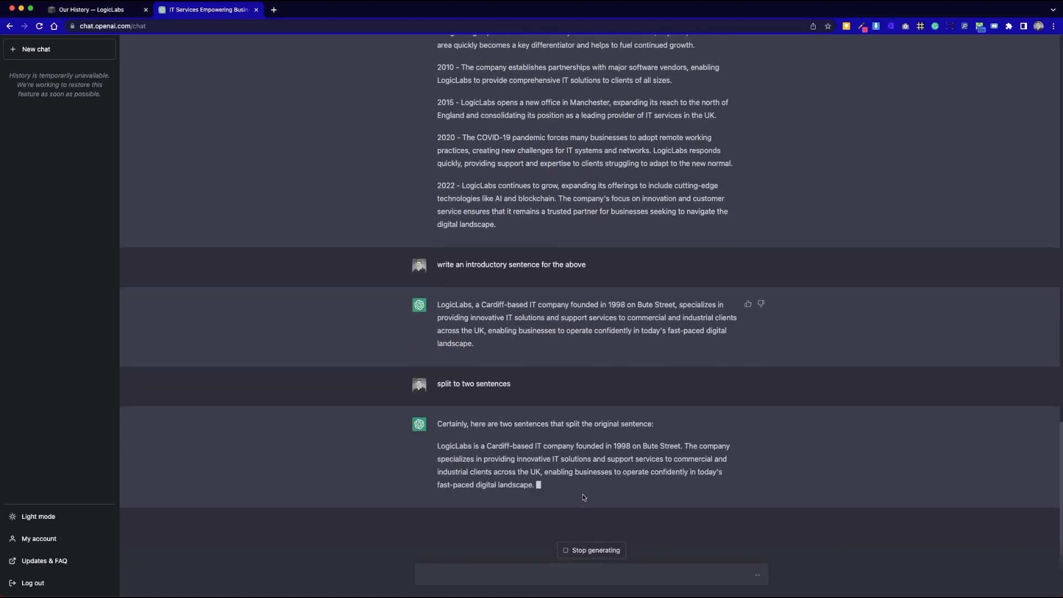
pyautogui.click(120, 12)
pyautogui.click(220, 457)
pyautogui.click(220, 457)
pyautogui.press('super+a')
pyautogui.press('super+v')
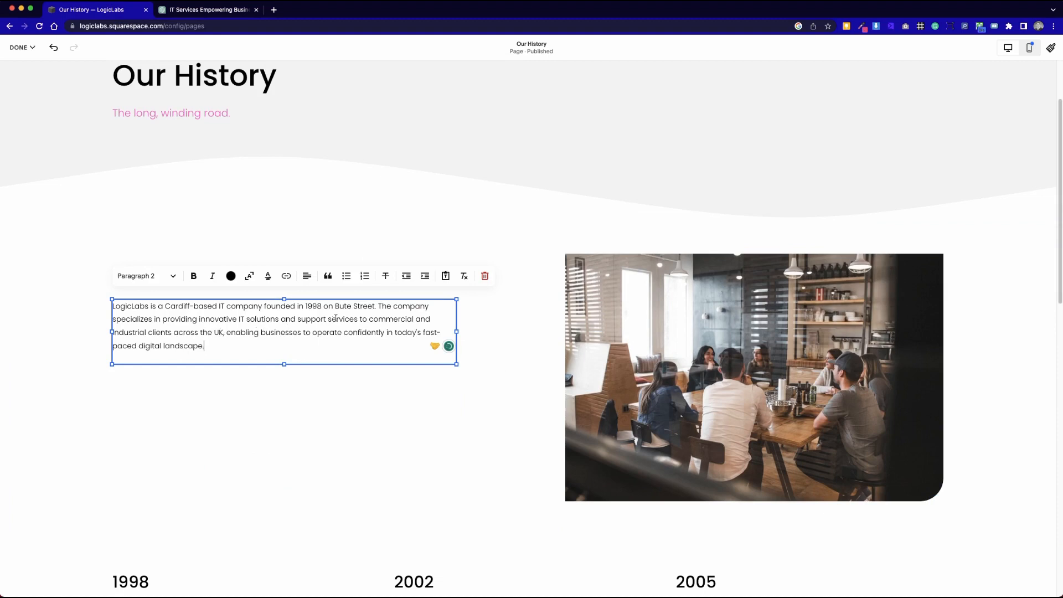
# Split the intro into two paragraphs after "Bute Street.", styling the first sentence as Heading 3 and the second as Paragraph 1.
pyautogui.click(380, 306)
pyautogui.press('Return')
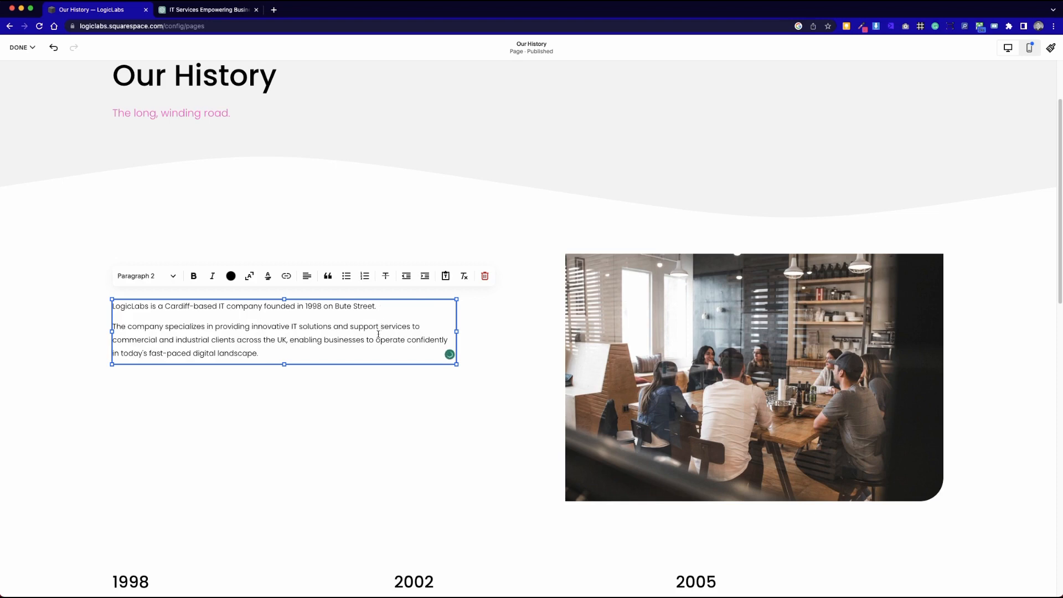
pyautogui.click(147, 276)
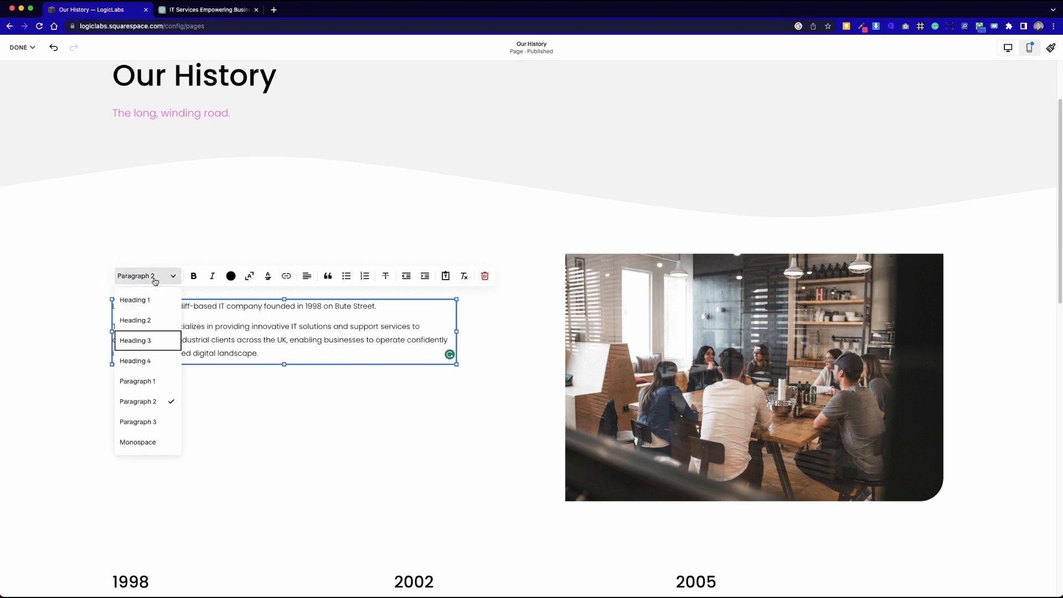
pyautogui.click(149, 339)
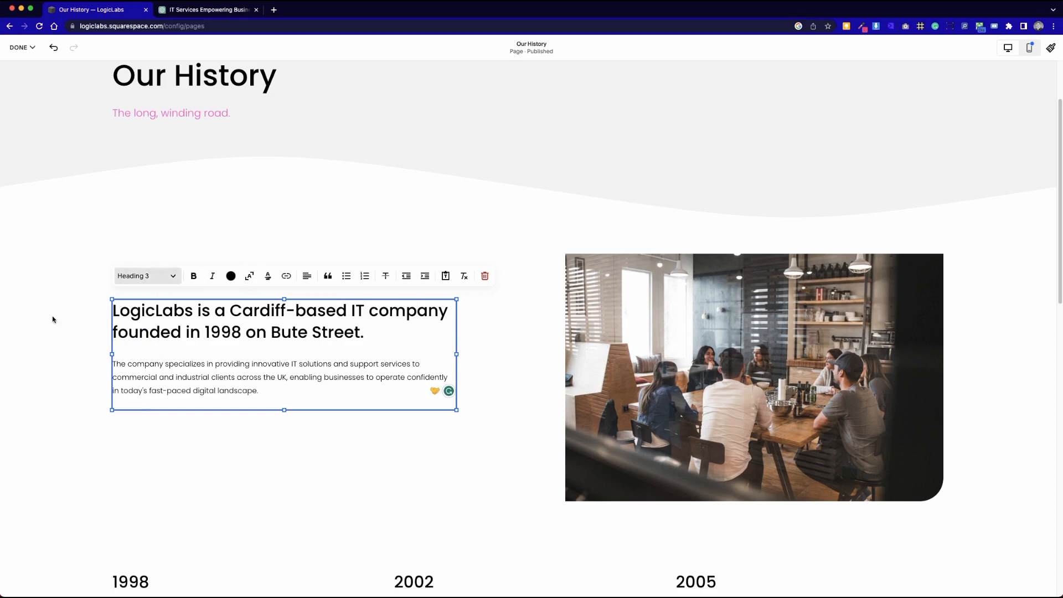
pyautogui.click(327, 395)
pyautogui.click(143, 276)
pyautogui.click(155, 382)
pyautogui.click(32, 437)
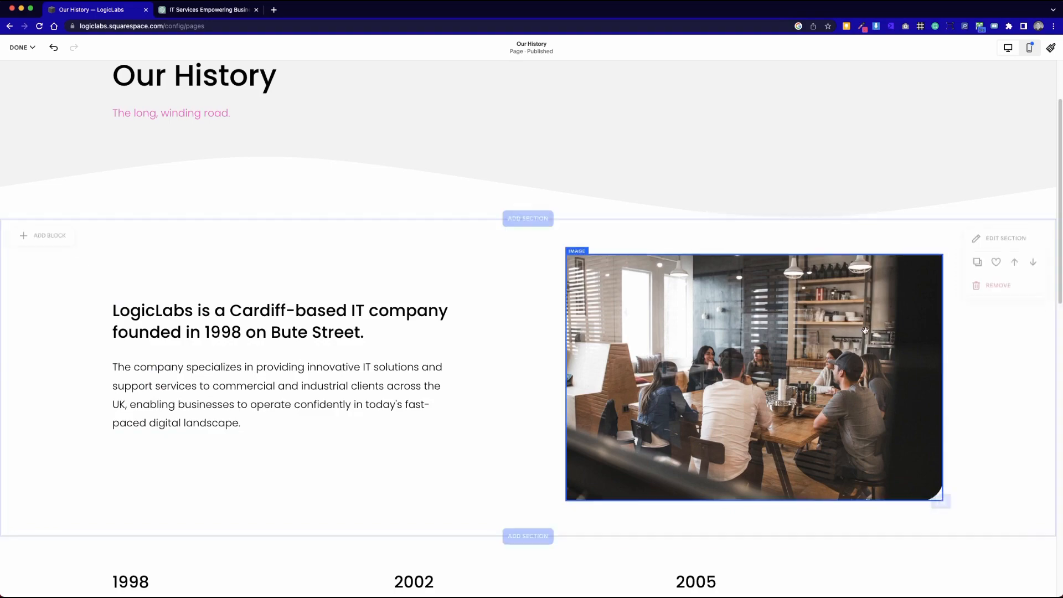
# Shorten the office image from its lower edge and reduce the intro section's height to match.
pyautogui.scroll(-3, 677, 370)
pyautogui.scroll(-2, 676, 370)
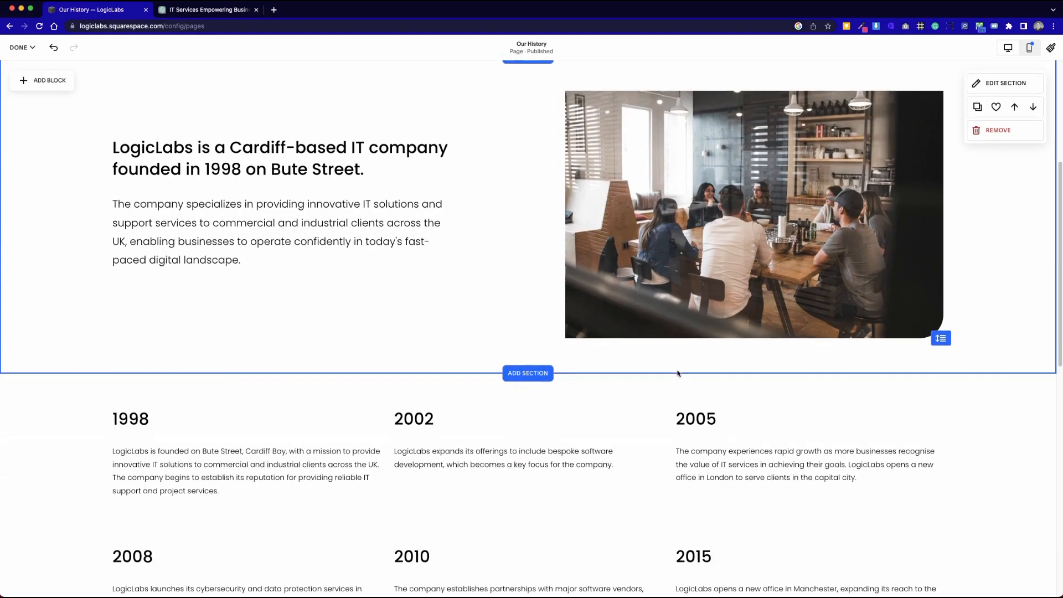
pyautogui.scroll(-10, 677, 373)
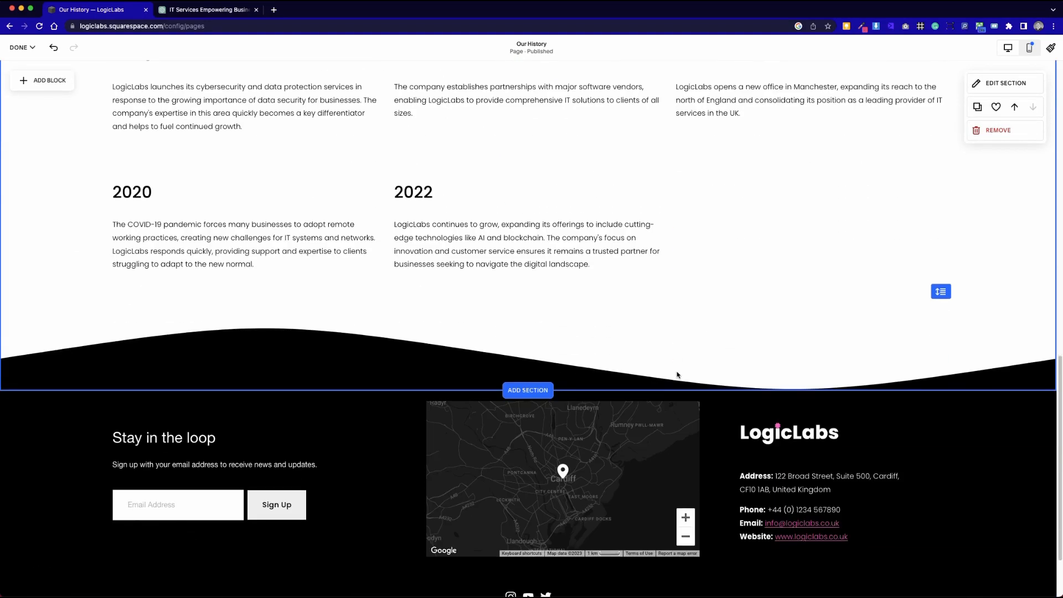
pyautogui.scroll(20, 677, 373)
pyautogui.scroll(-2, 535, 425)
pyautogui.click(769, 387)
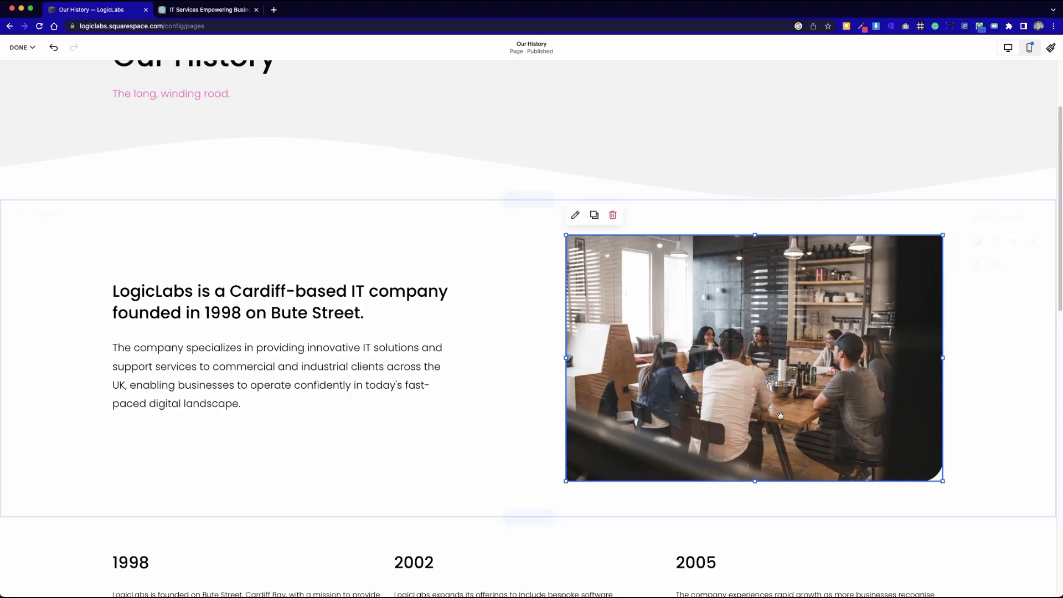
pyautogui.moveTo(754, 480); pyautogui.dragTo(756, 446)
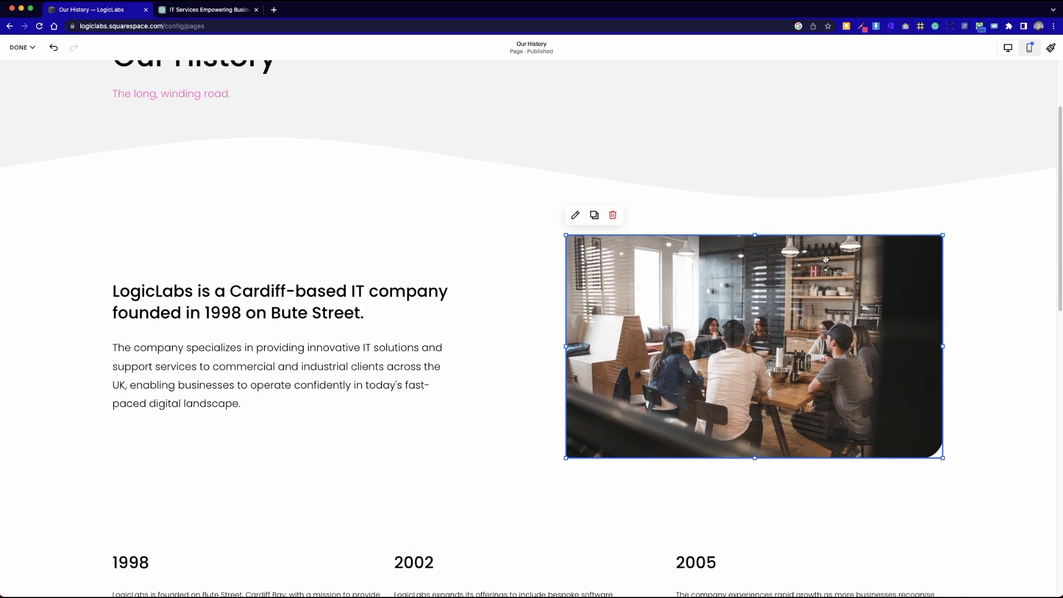
pyautogui.click(474, 487)
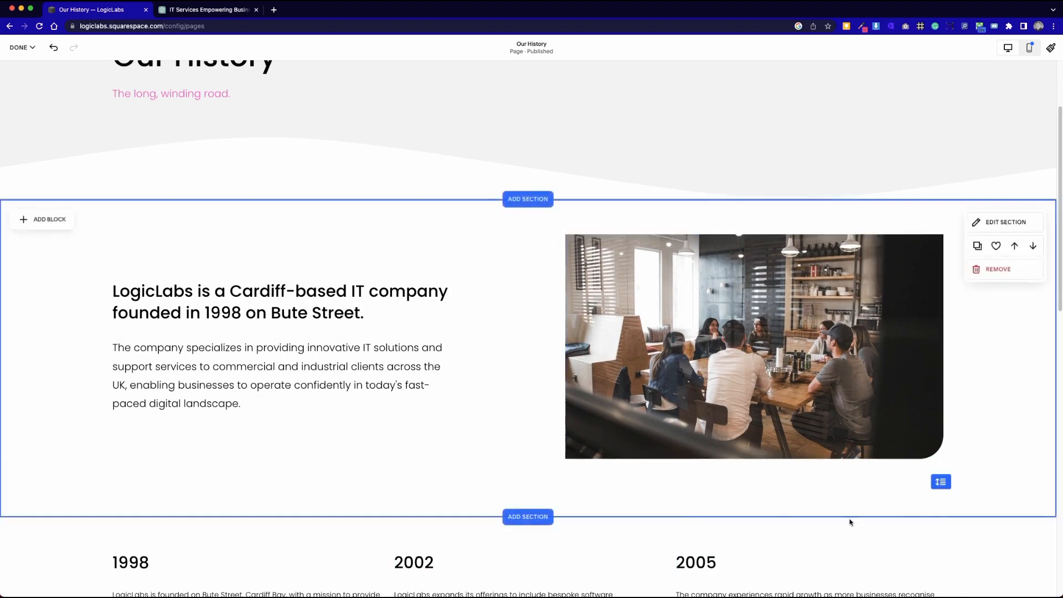
pyautogui.moveTo(941, 481); pyautogui.dragTo(938, 458)
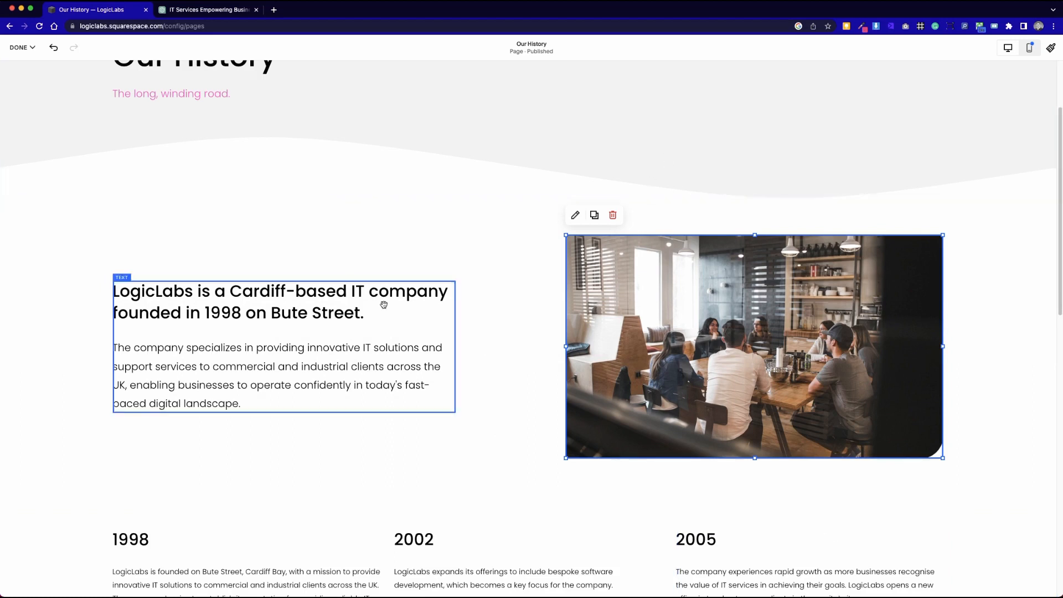
# Add a button block to the timeline section and place it just below the 2020 entry, aligned with its left edge.
pyautogui.scroll(-3, 739, 317)
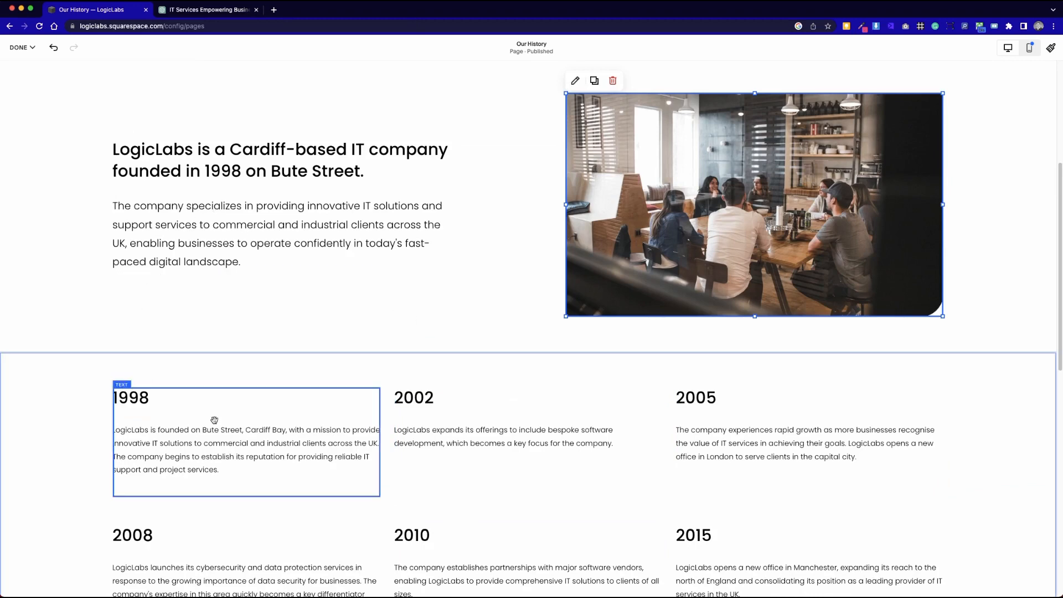
pyautogui.scroll(-5, 587, 392)
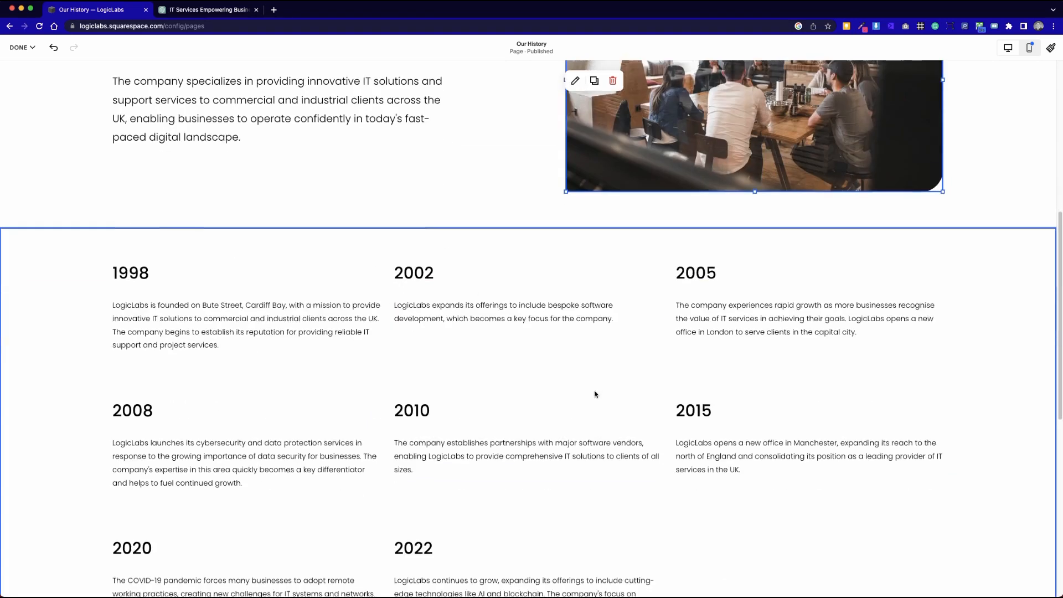
pyautogui.scroll(-5, 595, 391)
pyautogui.scroll(10, 595, 391)
pyautogui.scroll(3, 595, 389)
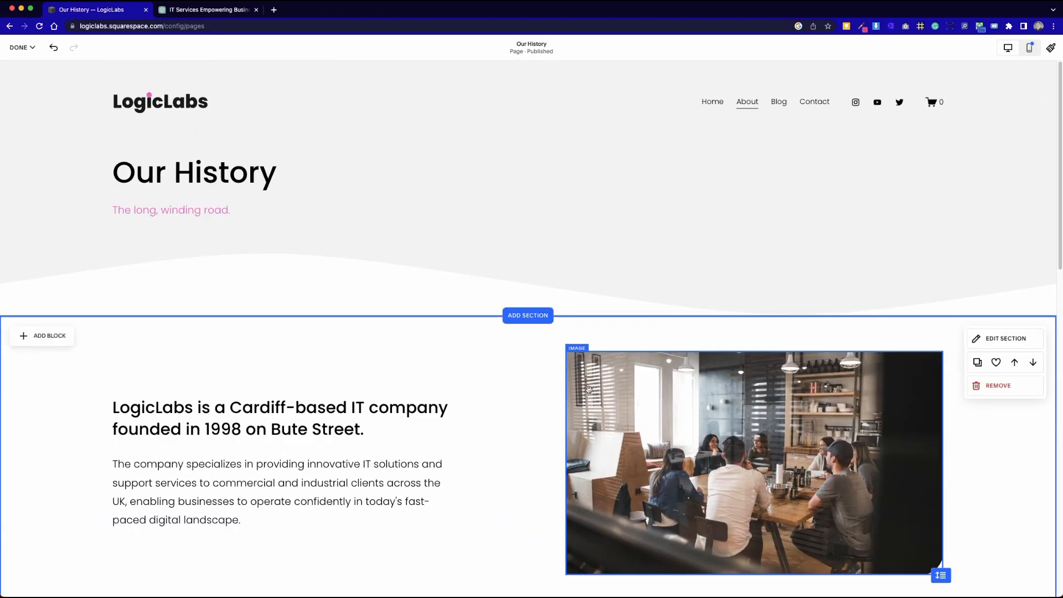
pyautogui.scroll(-11, 588, 389)
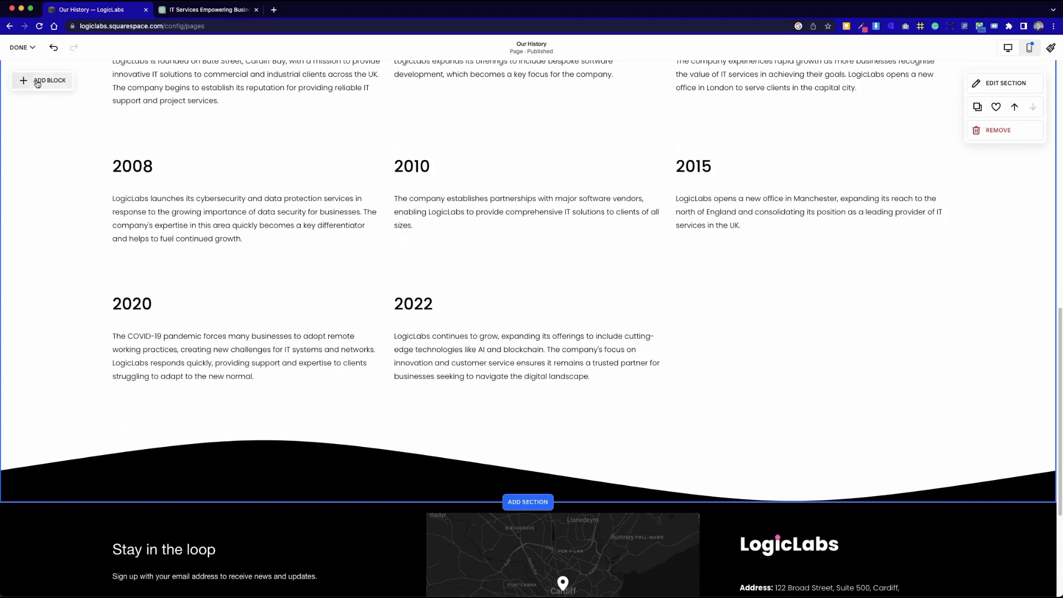
pyautogui.click(39, 81)
pyautogui.click(49, 193)
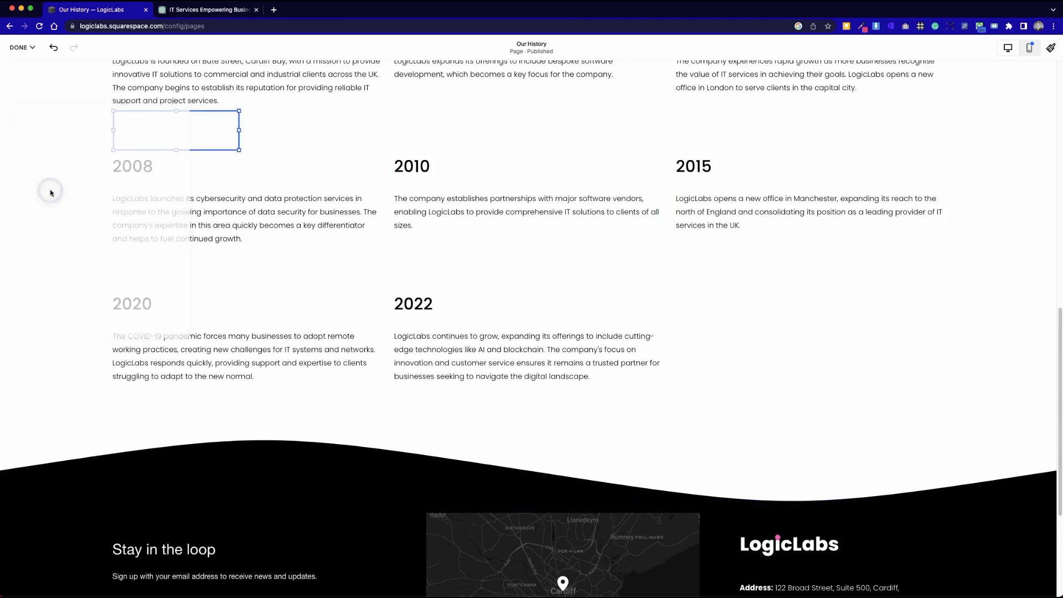
pyautogui.moveTo(187, 163); pyautogui.dragTo(194, 474)
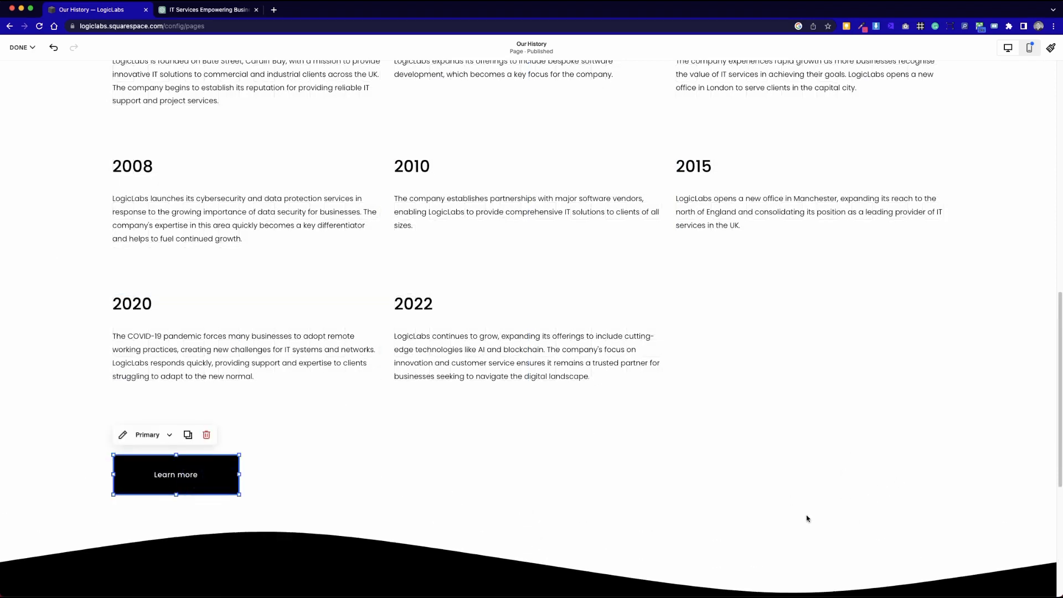
pyautogui.click(280, 474)
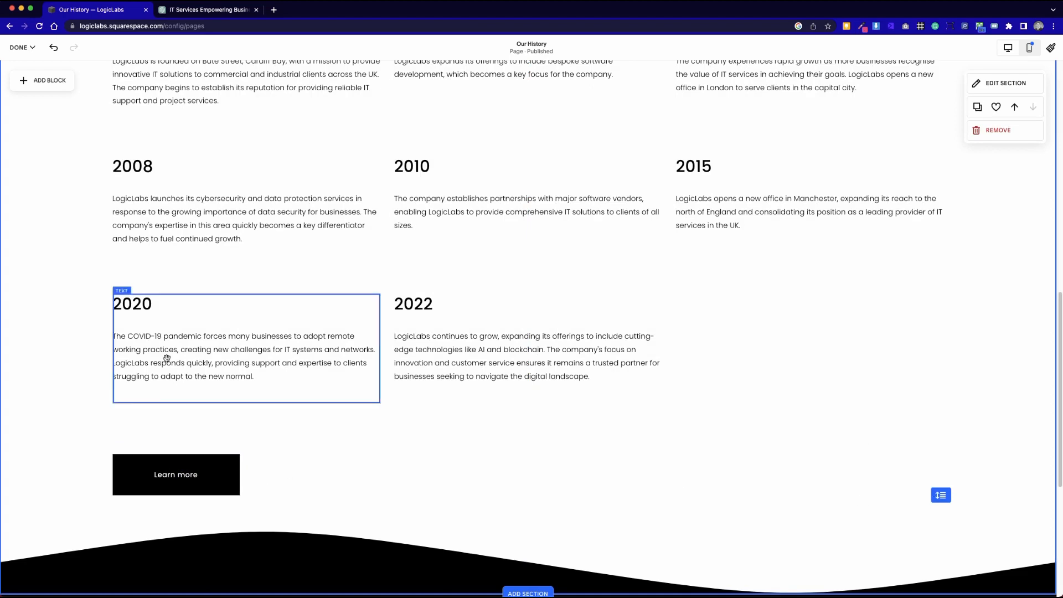
pyautogui.moveTo(206, 480); pyautogui.dragTo(210, 462)
# Change the new button's text to "CONTACT US" and link it to the /contact page.
pyautogui.doubleClick(210, 463)
pyautogui.moveTo(302, 429); pyautogui.dragTo(259, 426)
pyautogui.write('CONTACT US')
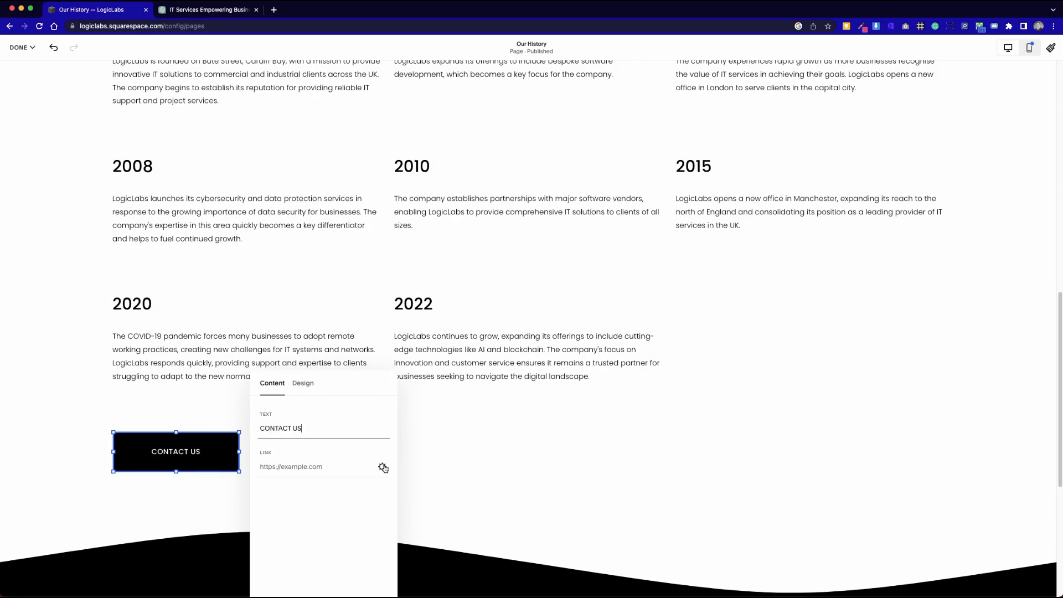
pyautogui.click(383, 466)
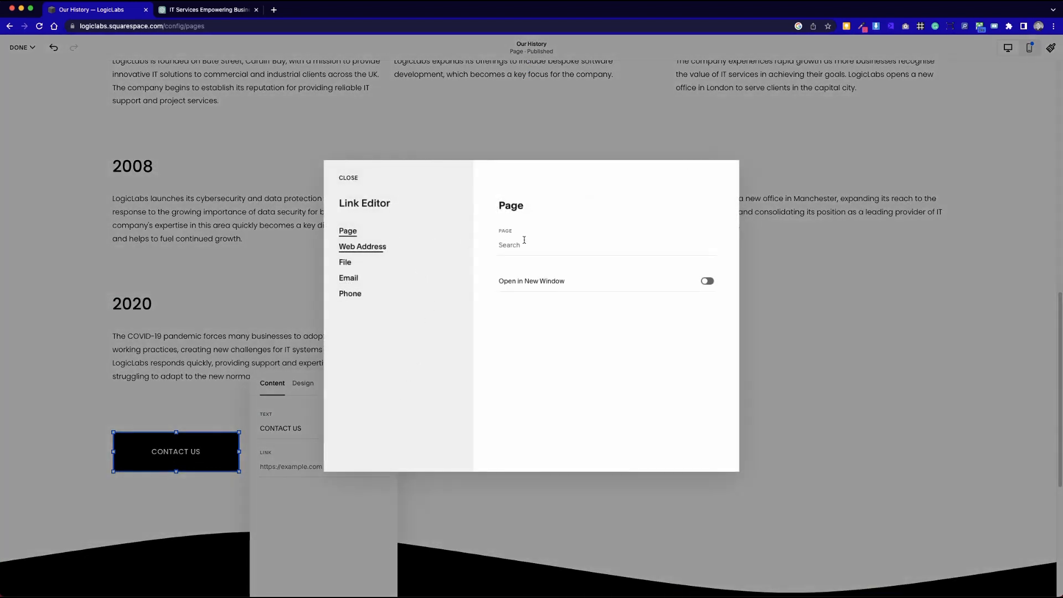
pyautogui.click(523, 242)
pyautogui.click(563, 430)
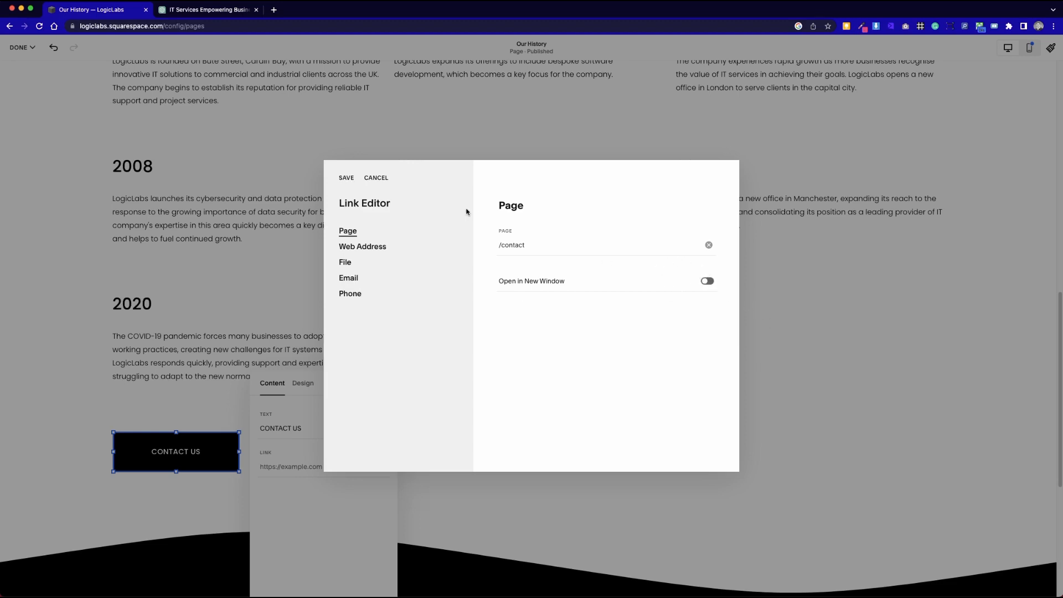
pyautogui.click(347, 179)
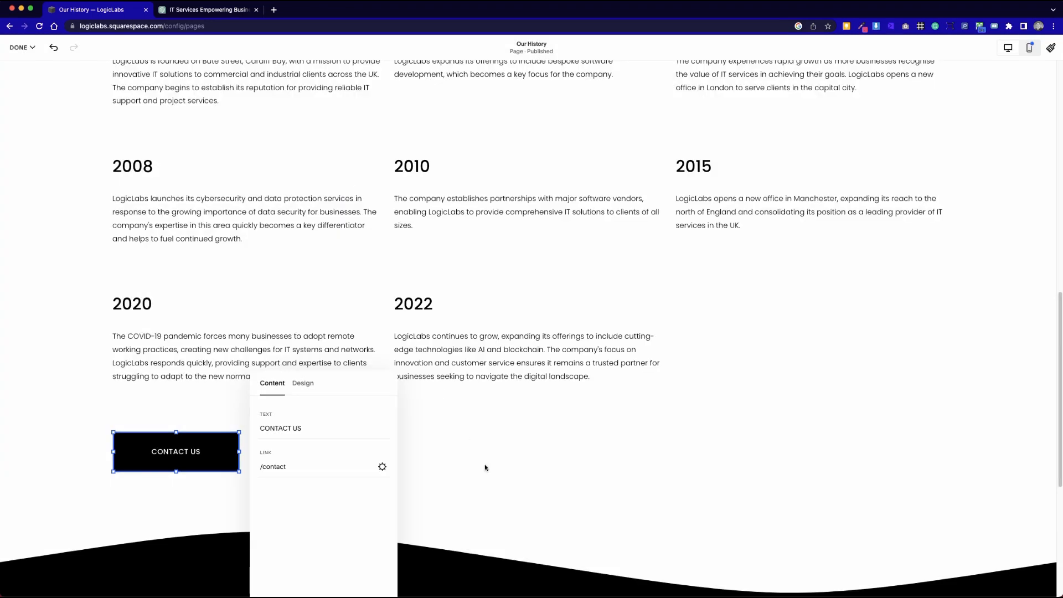
pyautogui.click(552, 493)
# Save the page changes and review the Our History page from the header to the footer.
pyautogui.click(22, 48)
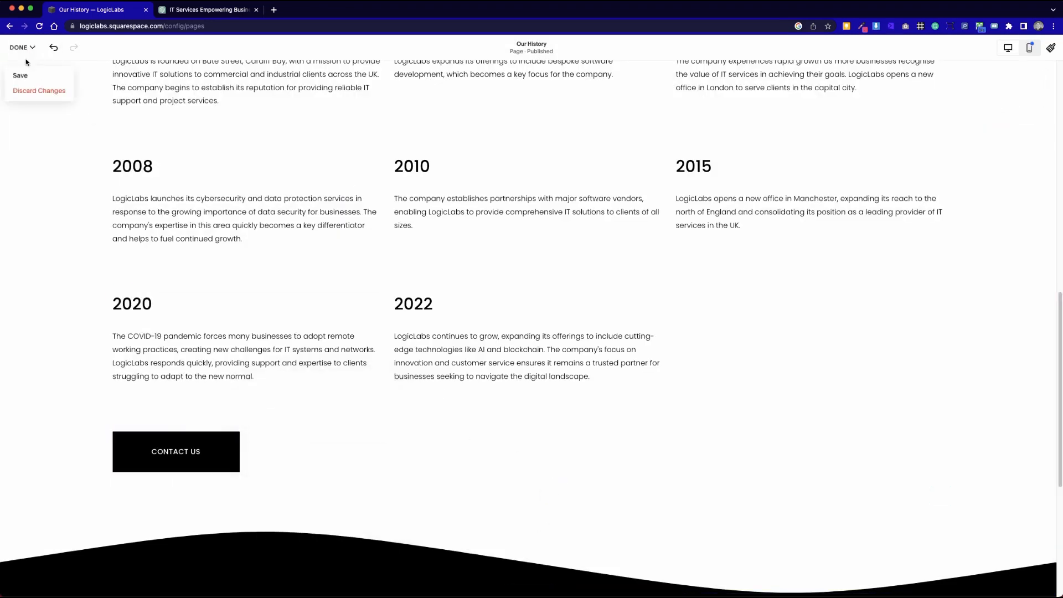
pyautogui.click(21, 76)
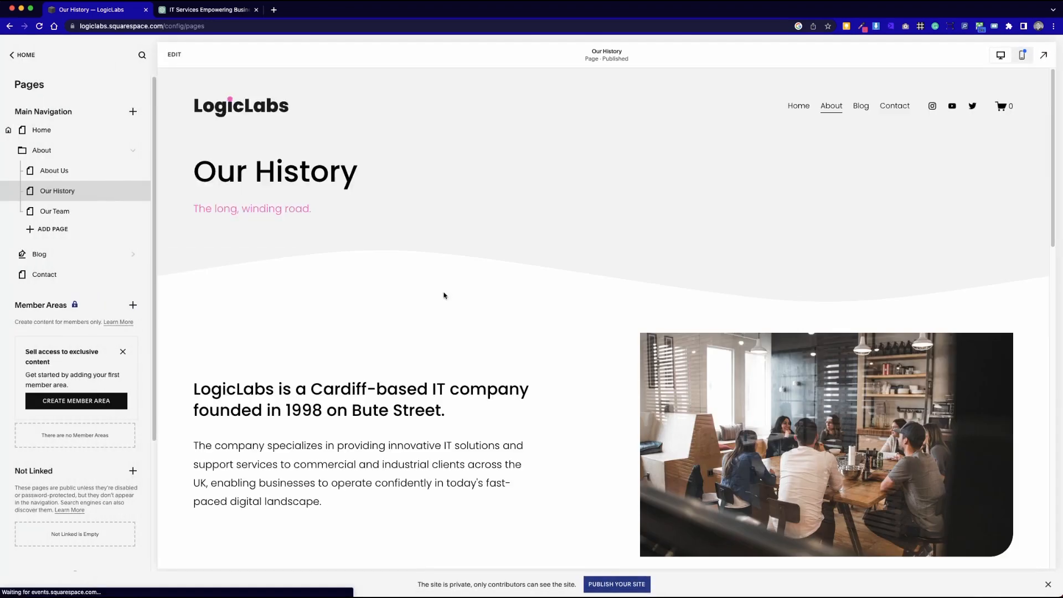
pyautogui.scroll(-10, 519, 378)
pyautogui.scroll(4, 521, 400)
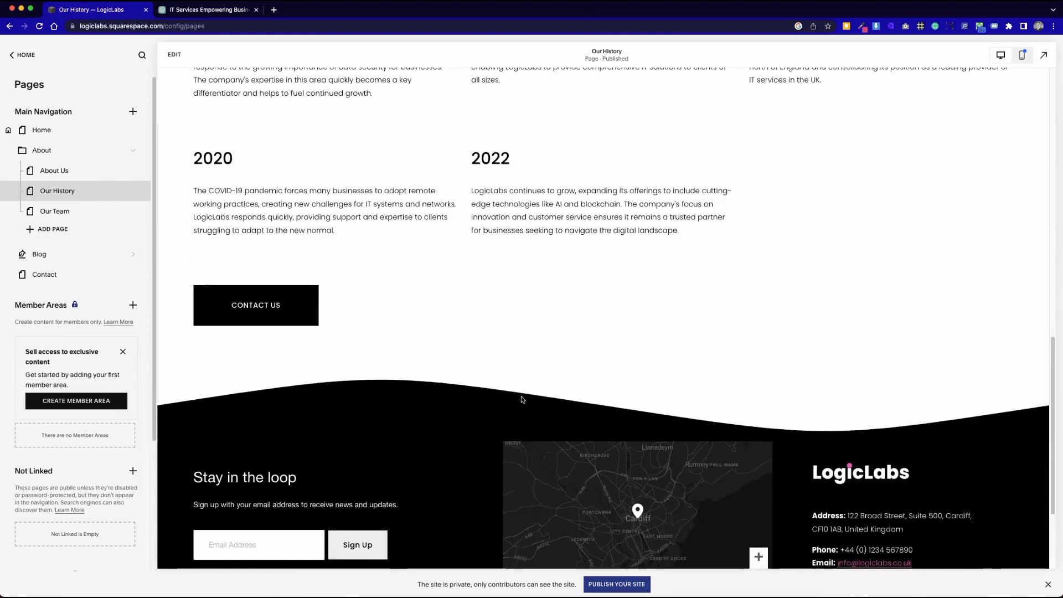
pyautogui.scroll(8, 522, 399)
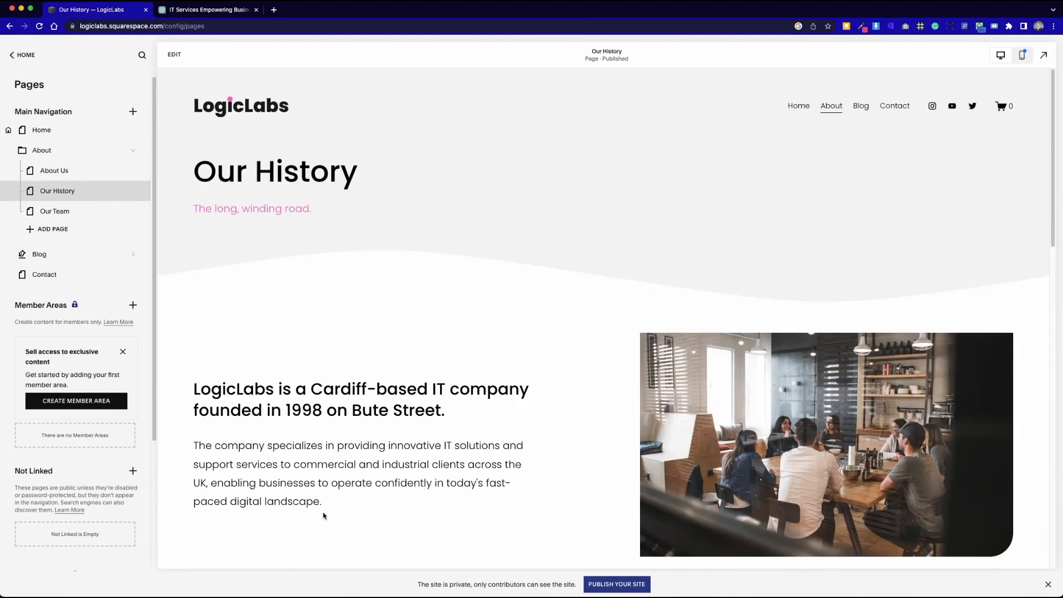